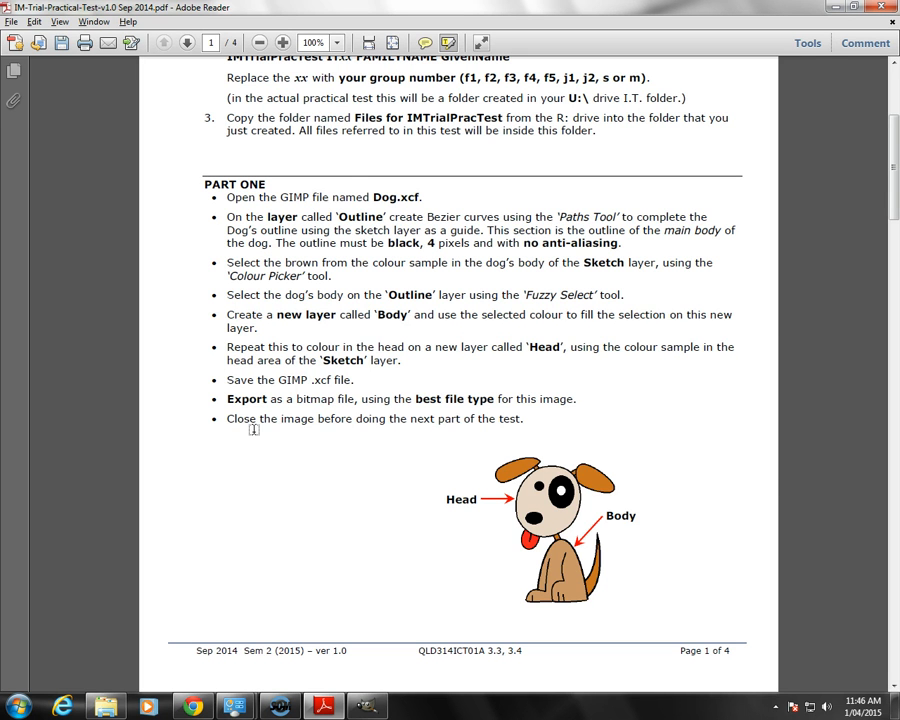
Highlight the first Part One instruction in the PDF and open Dog.xcf in GIMP.
left_click_drag(424, 198, 225, 198)
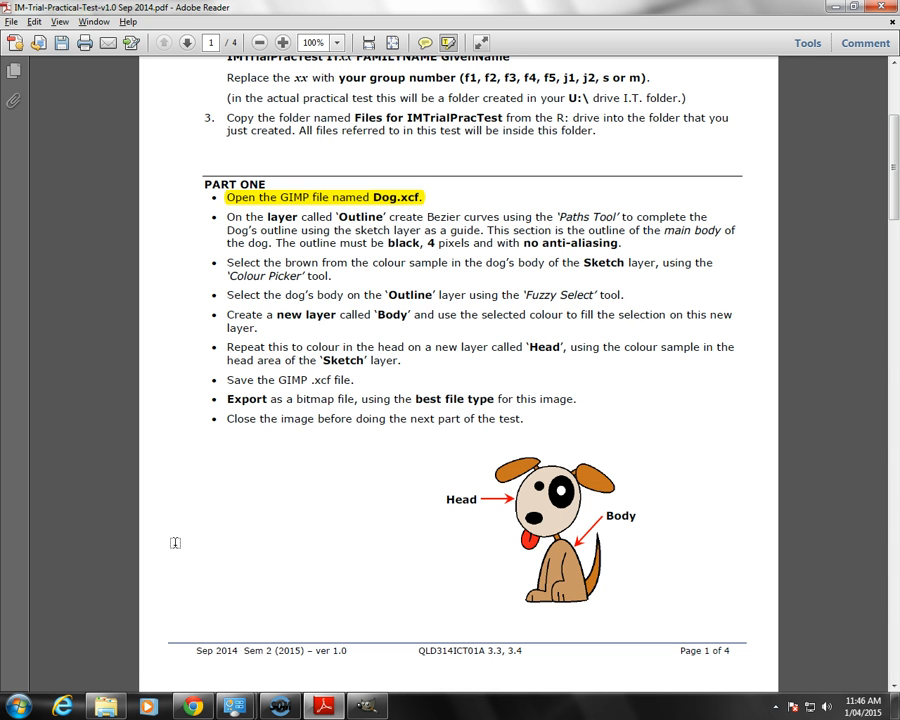
left_click(367, 708)
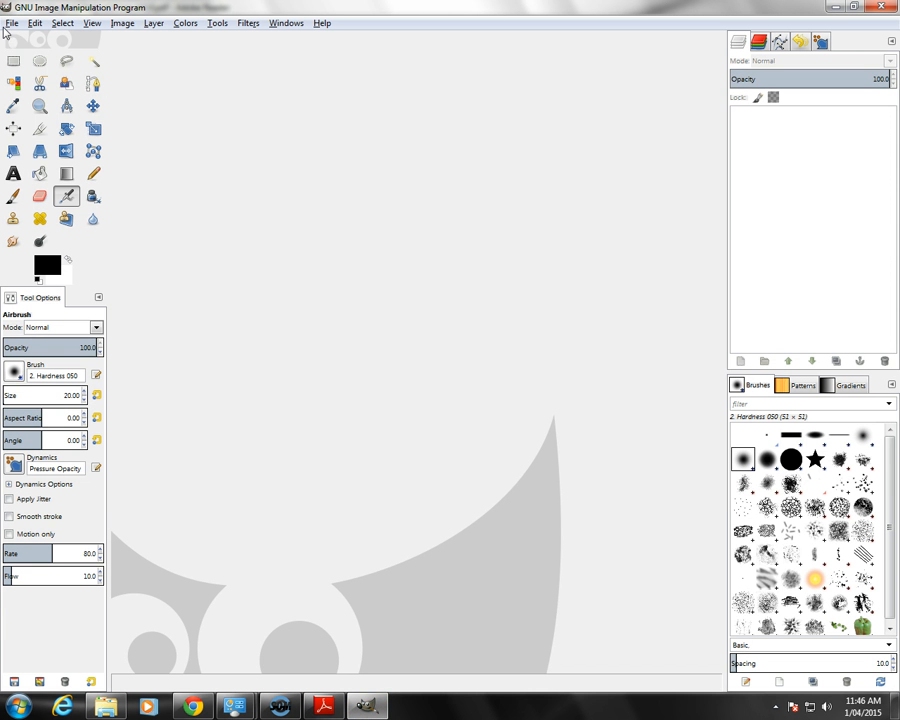
left_click(12, 23)
left_click(30, 64)
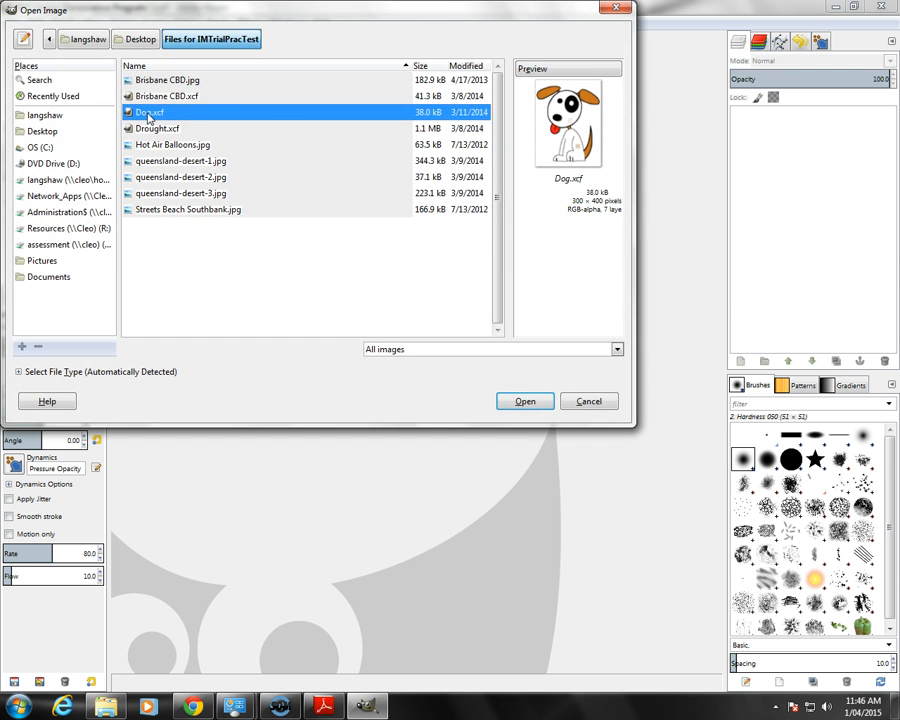
double_click(148, 113)
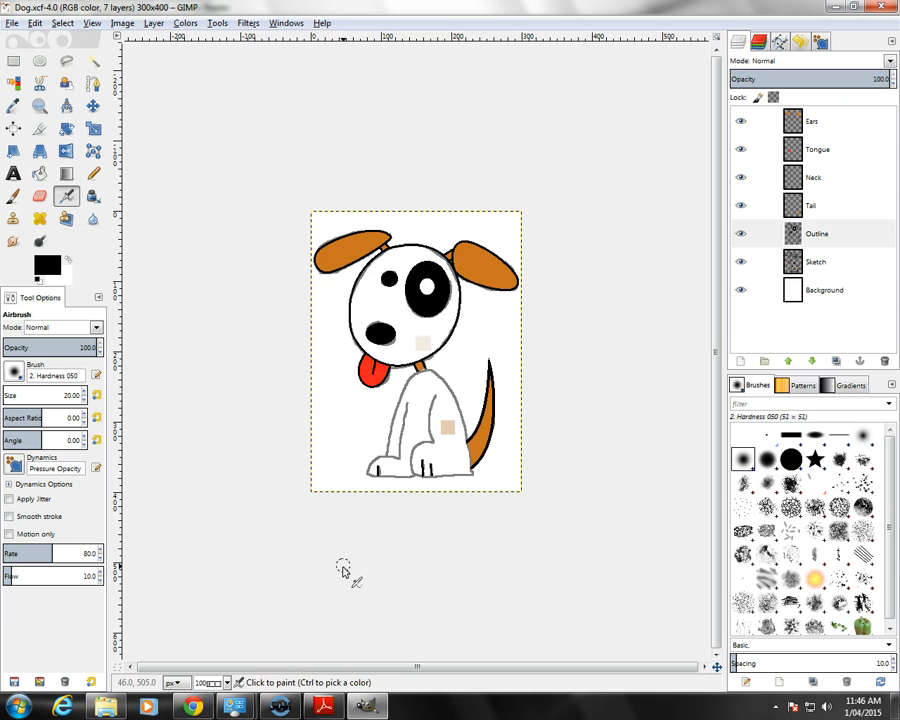
Check the next Part One instruction in the Adobe Reader document and return to the Dog.xcf image in GIMP.
left_click(323, 707)
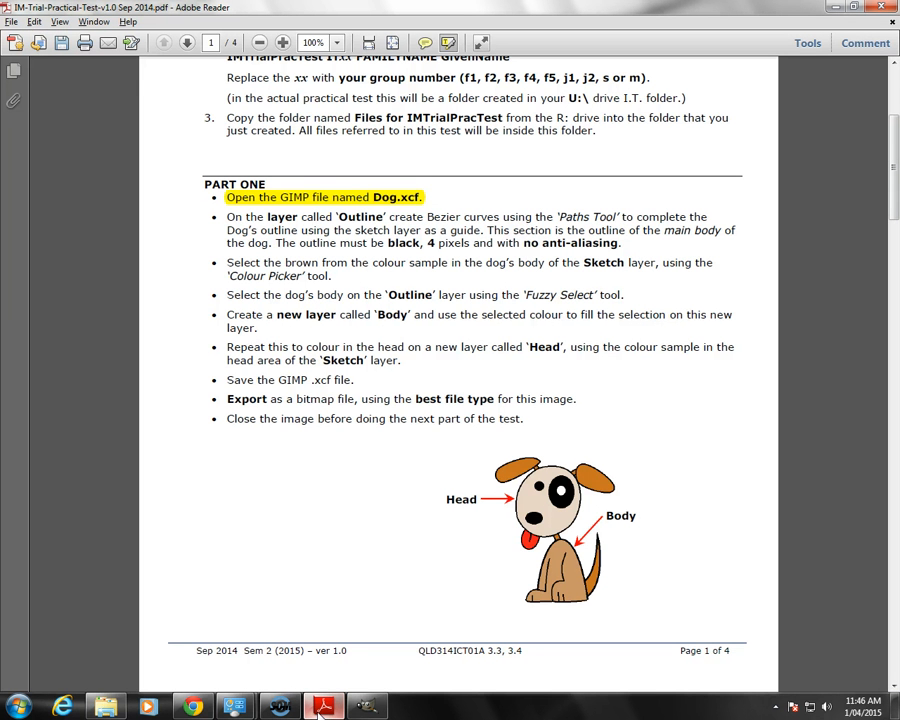
mouse_move(358, 708)
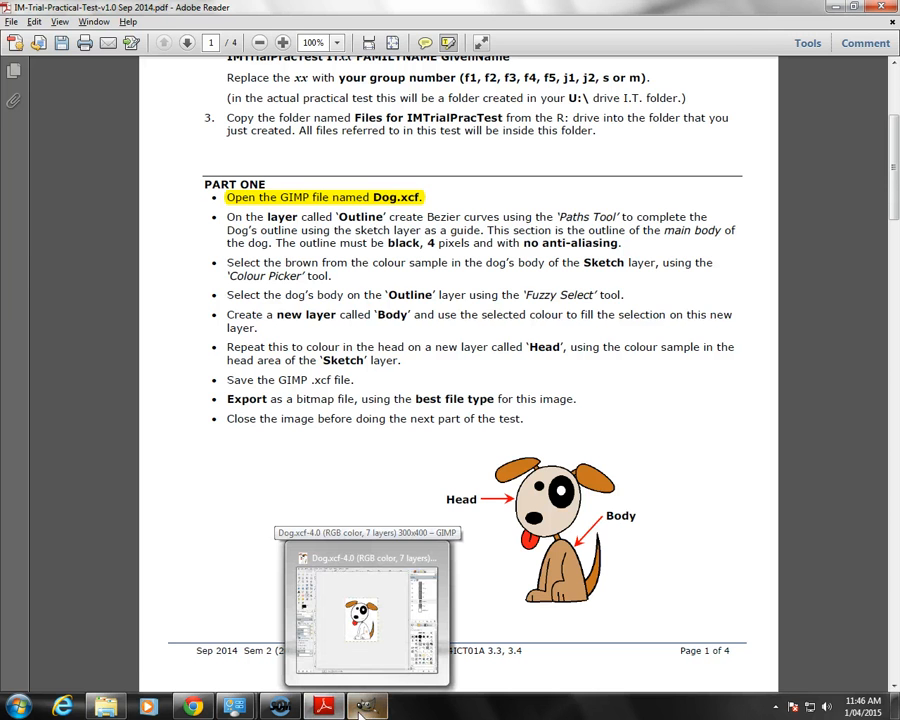
left_click(365, 707)
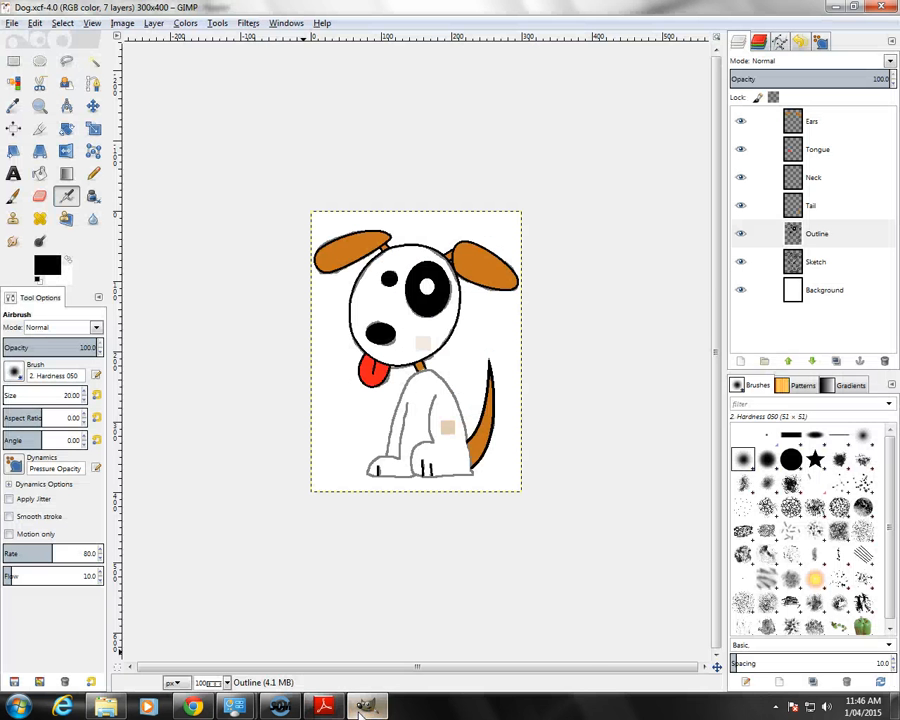
Compare the Outline and Sketch layers by selecting each in turn and toggling the Sketch layer's visibility.
left_click(796, 268)
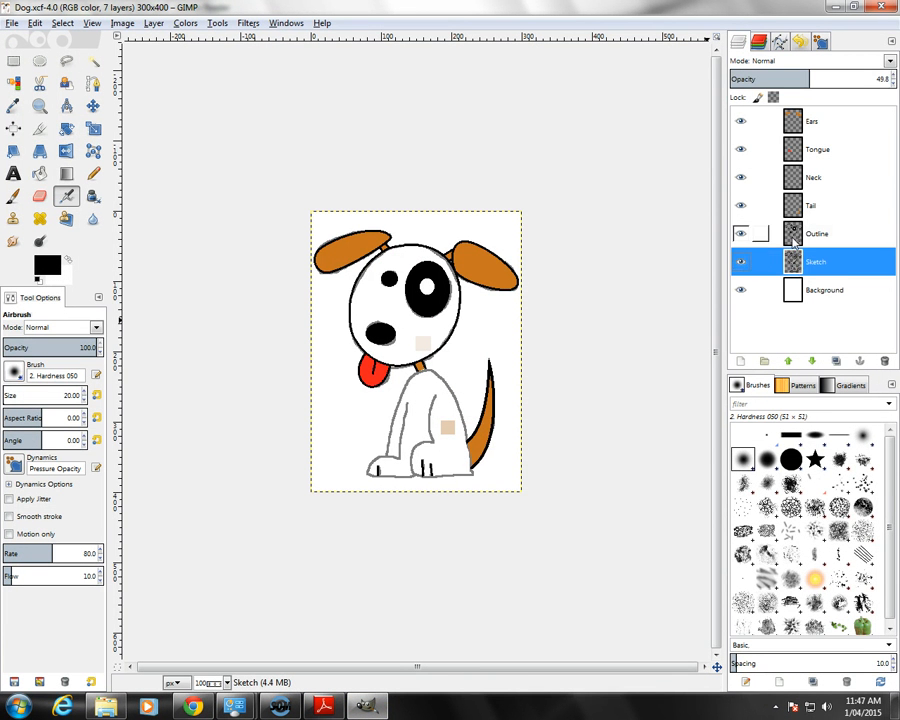
left_click(793, 238)
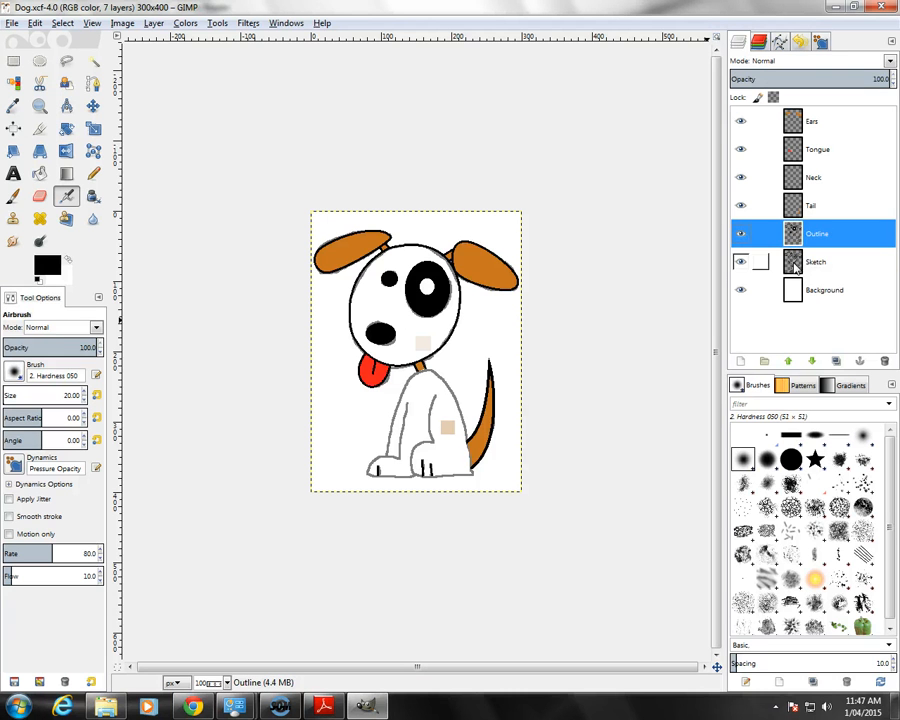
left_click(796, 265)
left_click(793, 234)
left_click(796, 262)
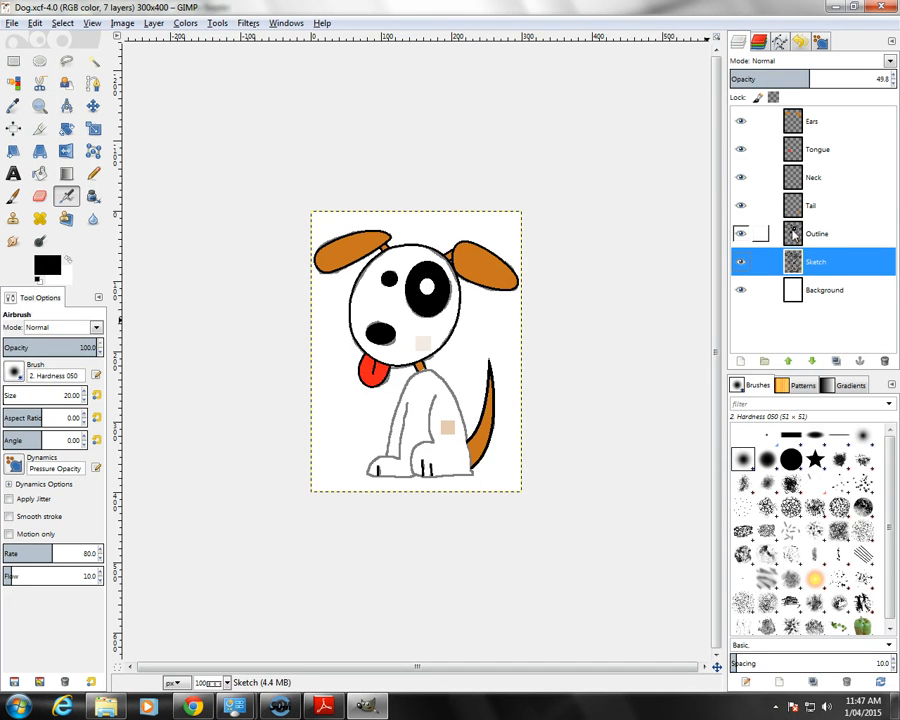
left_click(796, 235)
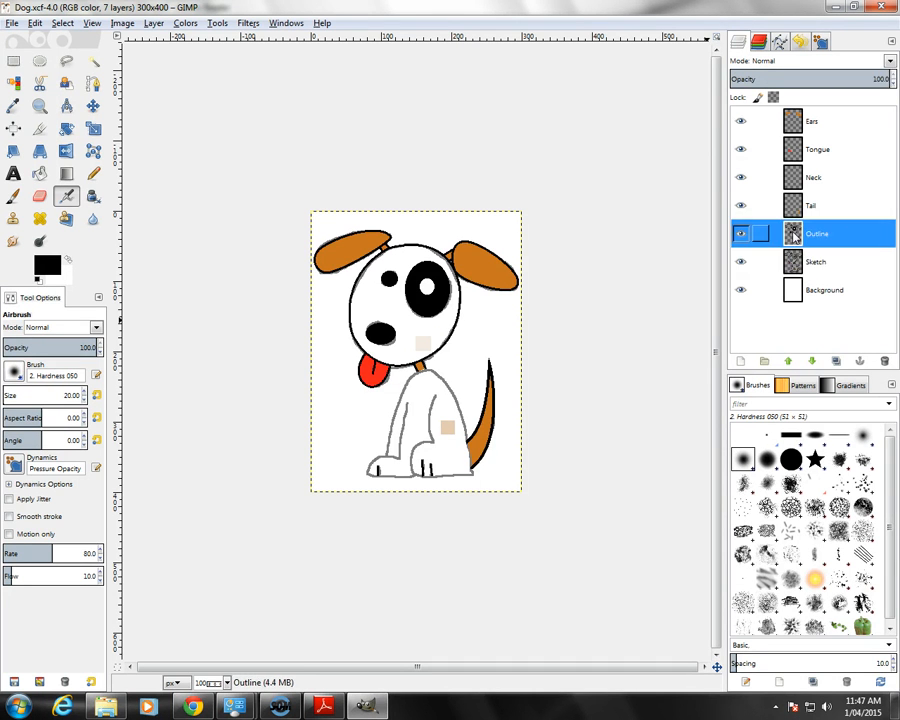
left_click(741, 262)
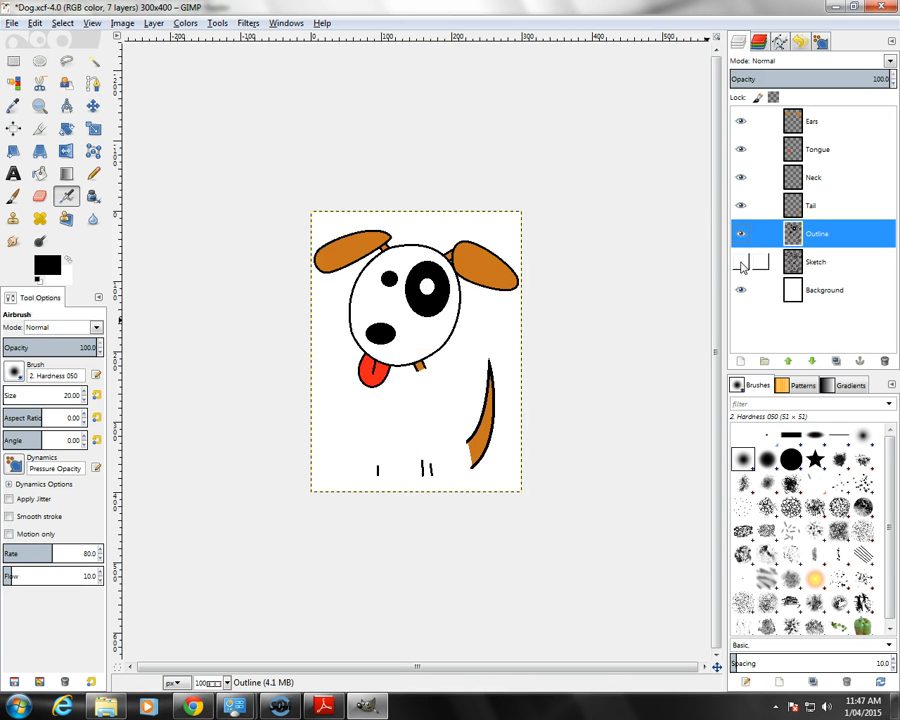
left_click(741, 262)
left_click(741, 262)
left_click(741, 262)
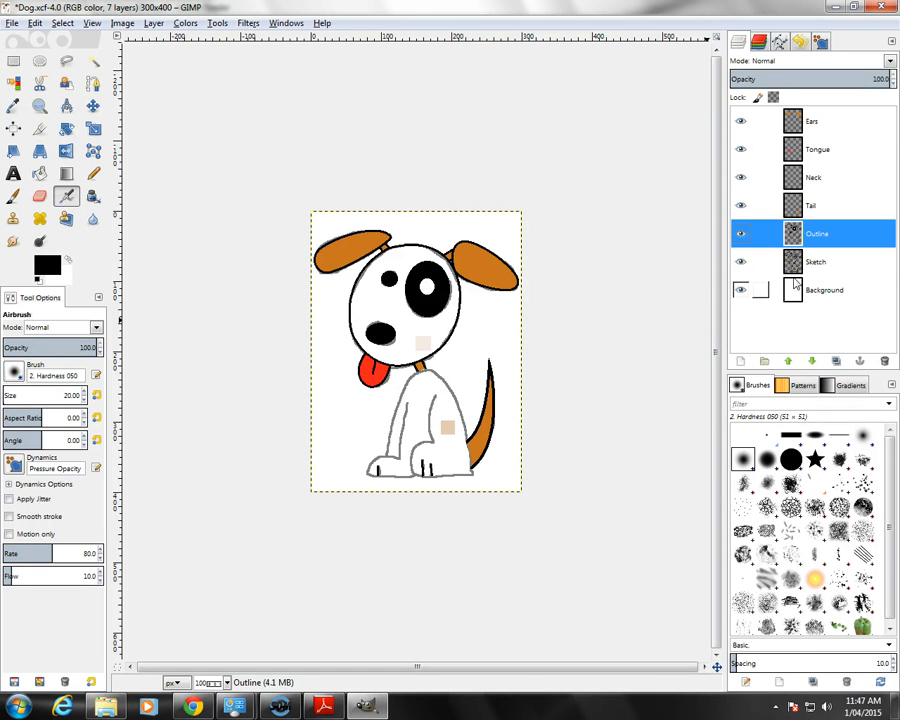
Set the Sketch layer's opacity to 50.8.
left_click(756, 262)
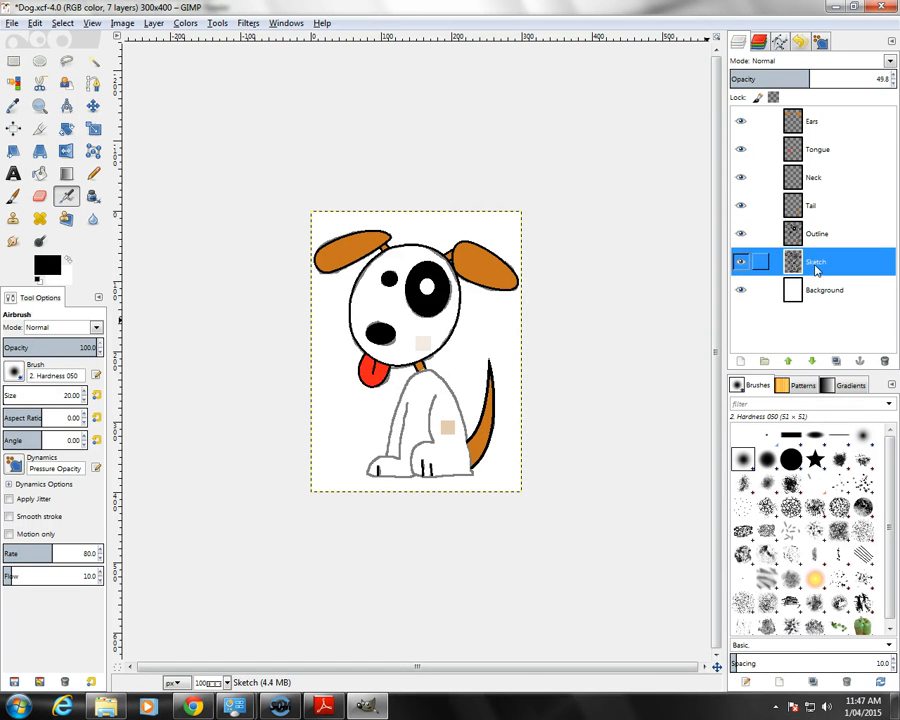
left_click(893, 75)
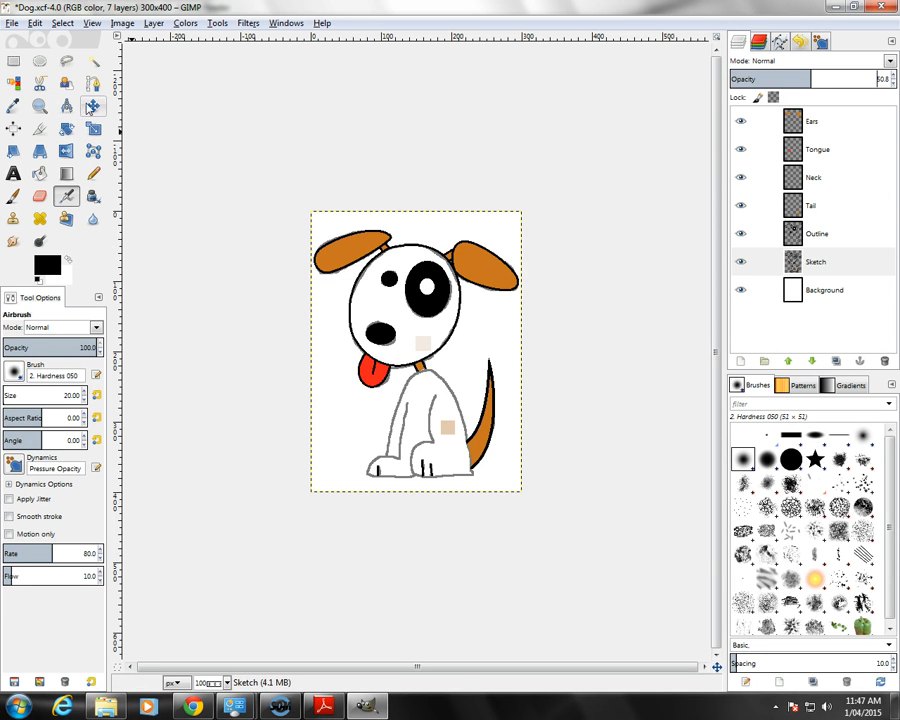
Start a path with the Paths tool, placing anchors above the front paw, at the base of the neck and at the rear bottom corner of the body.
left_click(93, 83)
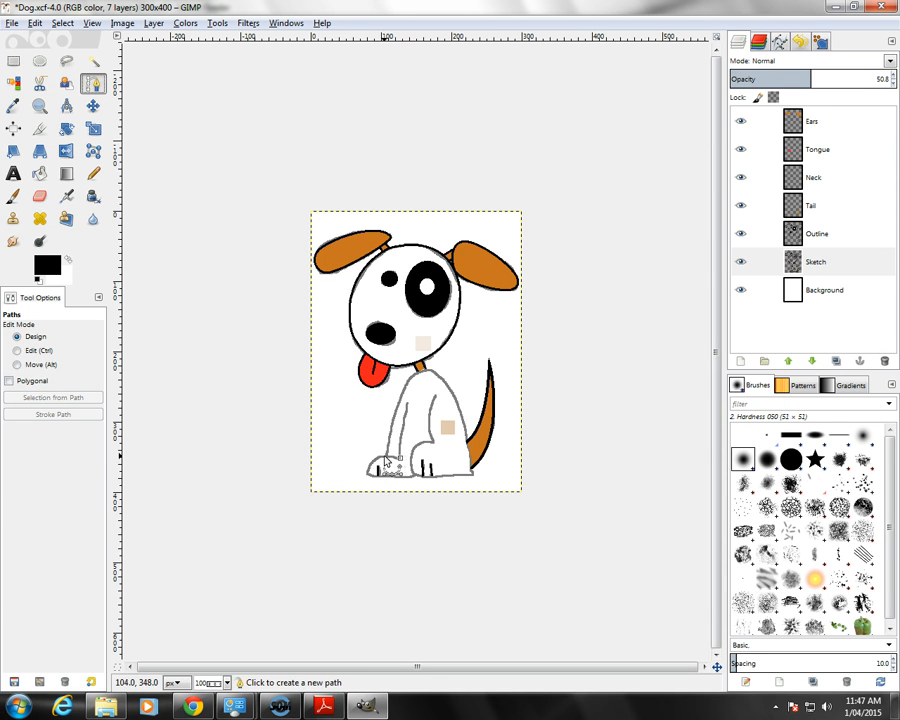
key("plus")
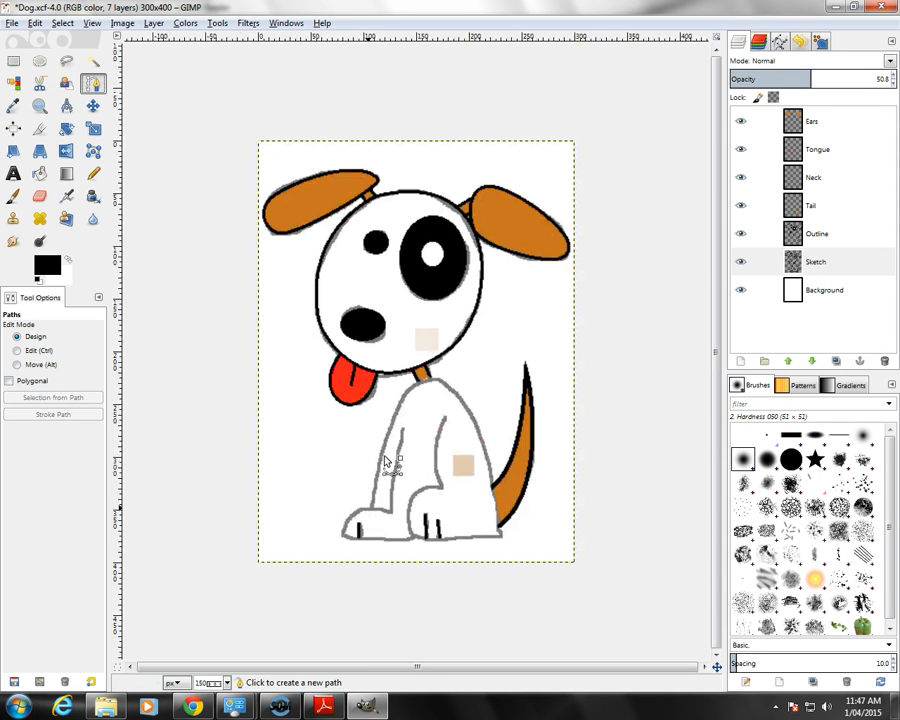
key("plus")
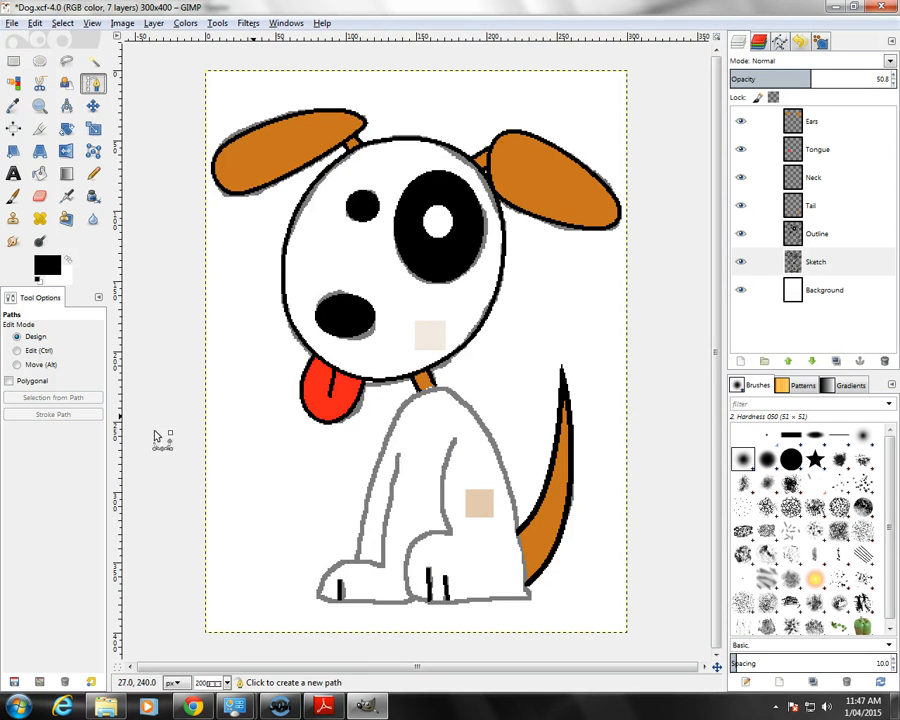
left_click(356, 560)
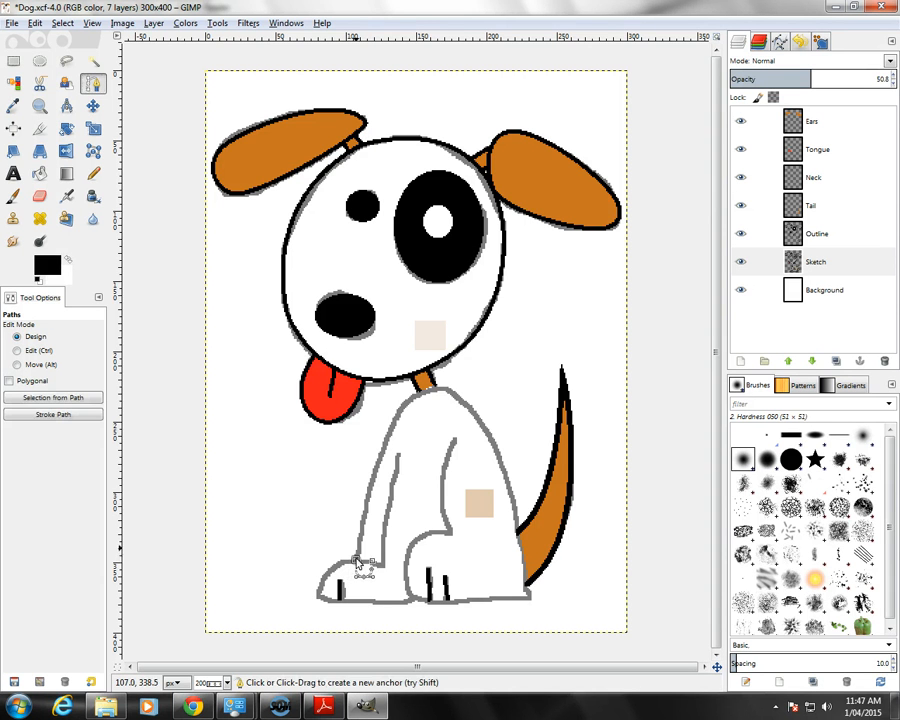
left_click(429, 390)
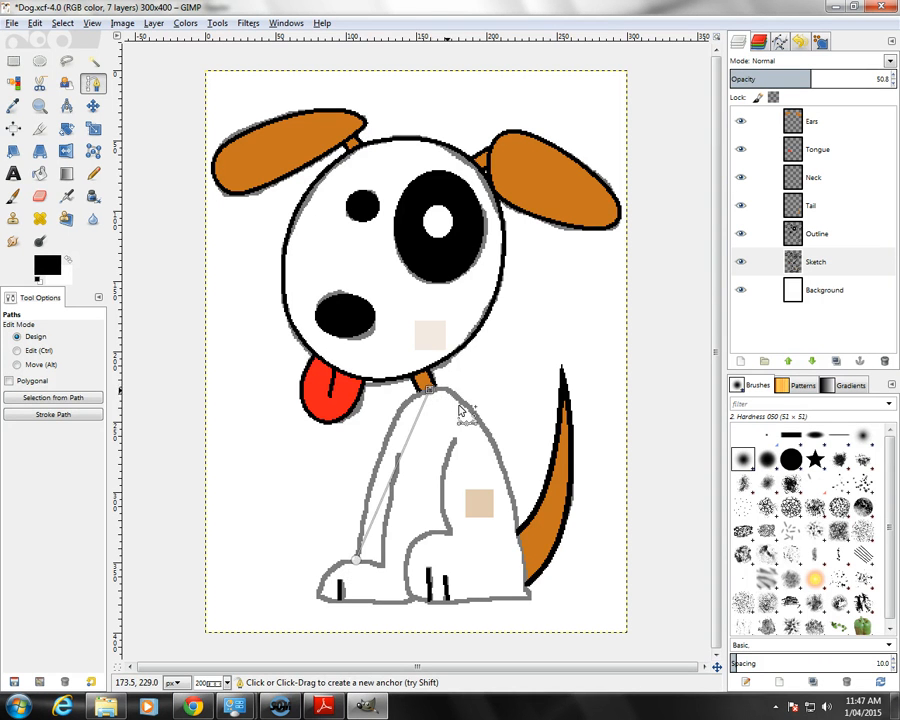
left_click(529, 599)
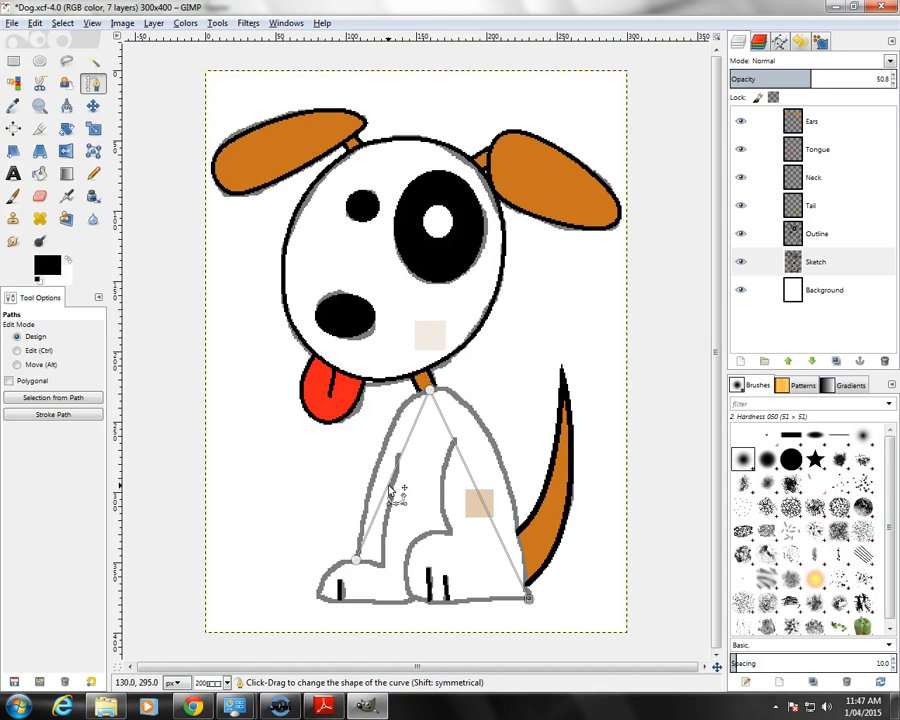
Bend both path segments and adjust their handles to follow the sketched chest and back of the dog's body.
left_click_drag(390, 490, 382, 462)
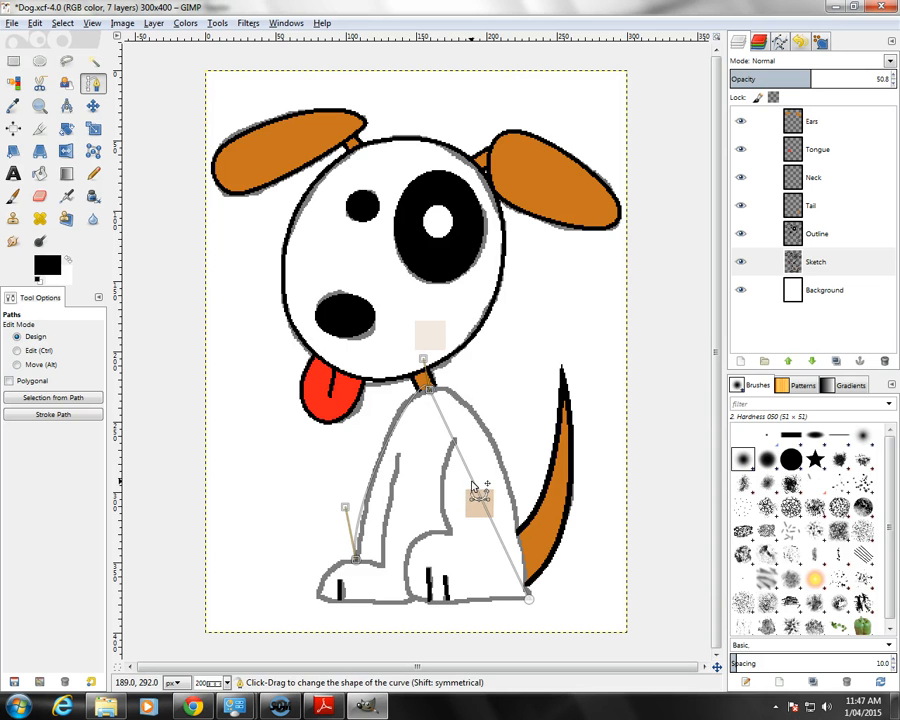
left_click_drag(471, 480, 504, 471)
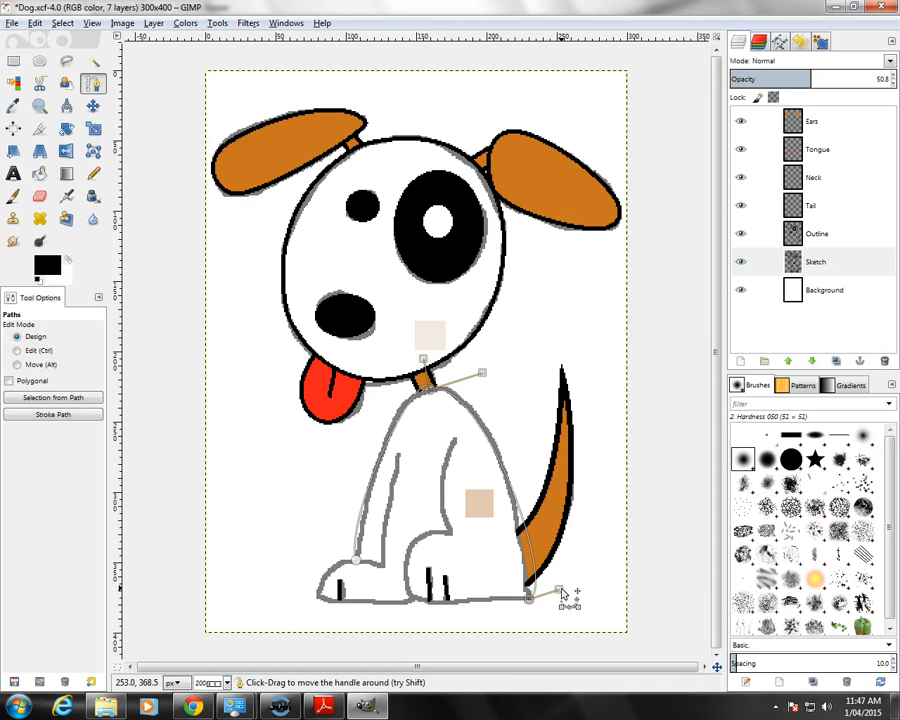
left_click_drag(564, 597, 533, 578)
left_click_drag(483, 373, 502, 380)
left_click_drag(424, 359, 404, 399)
left_click_drag(358, 556, 360, 490)
left_click(428, 393)
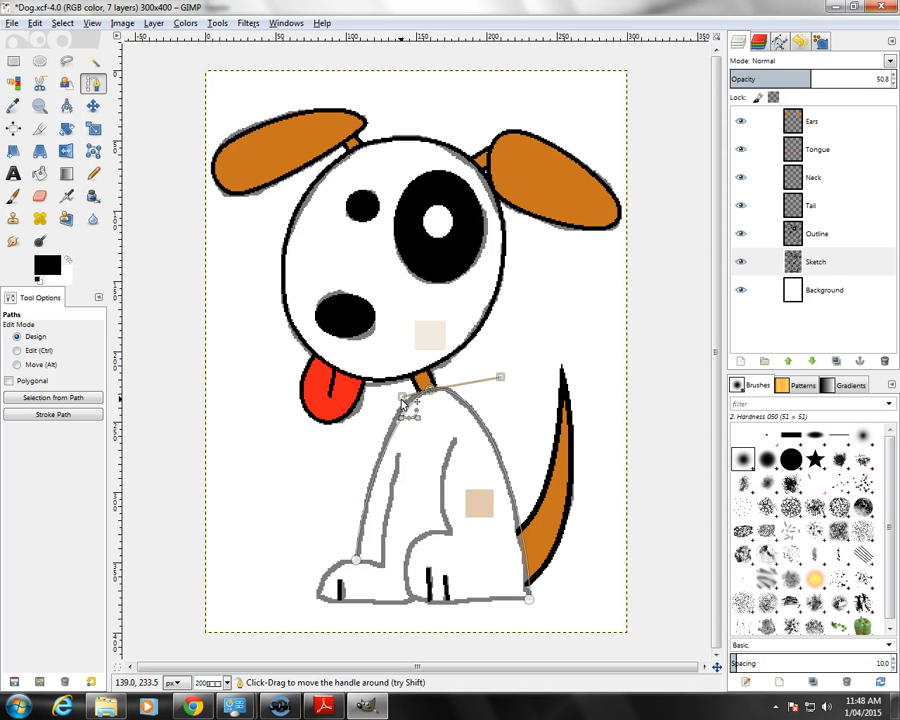
left_click_drag(403, 397, 388, 410)
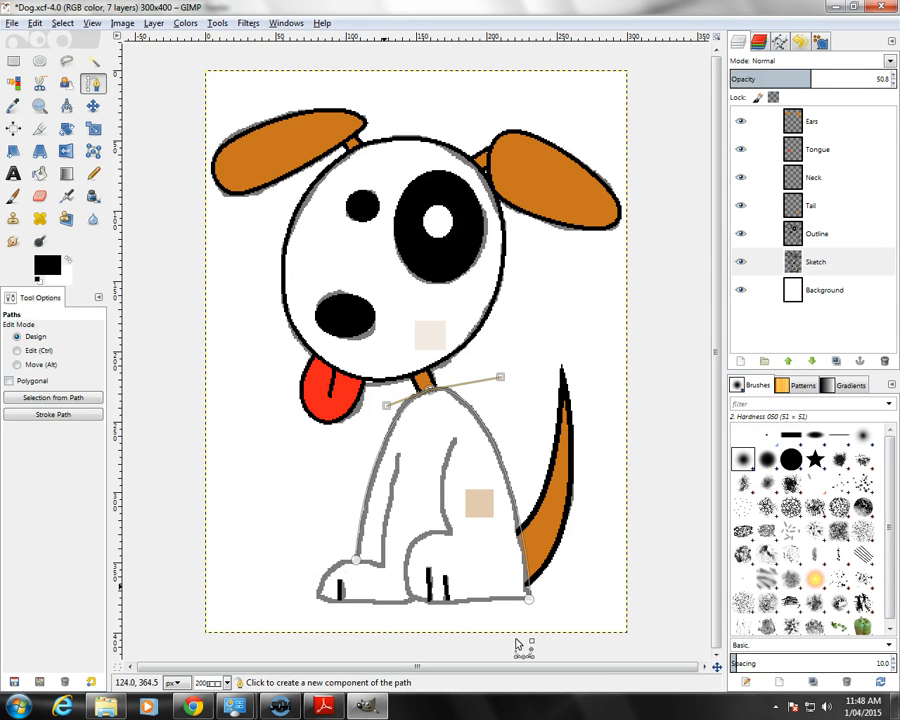
left_click_drag(530, 604, 522, 522)
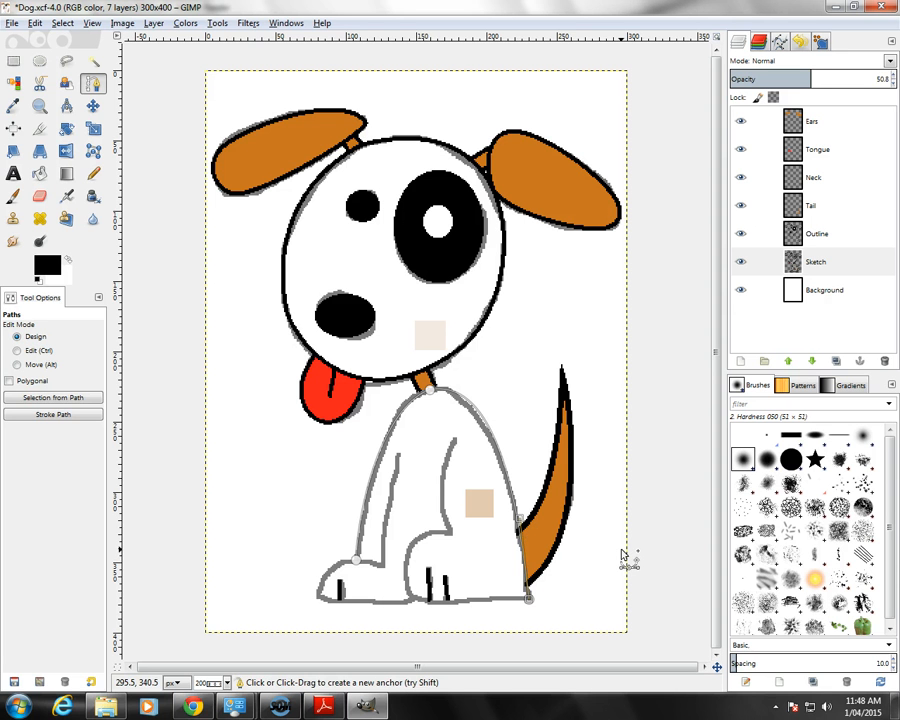
Check the outline requirements in the PDF and stroke the body path on the Sketch layer with a solid 4 px line without antialiasing.
left_click(40, 415)
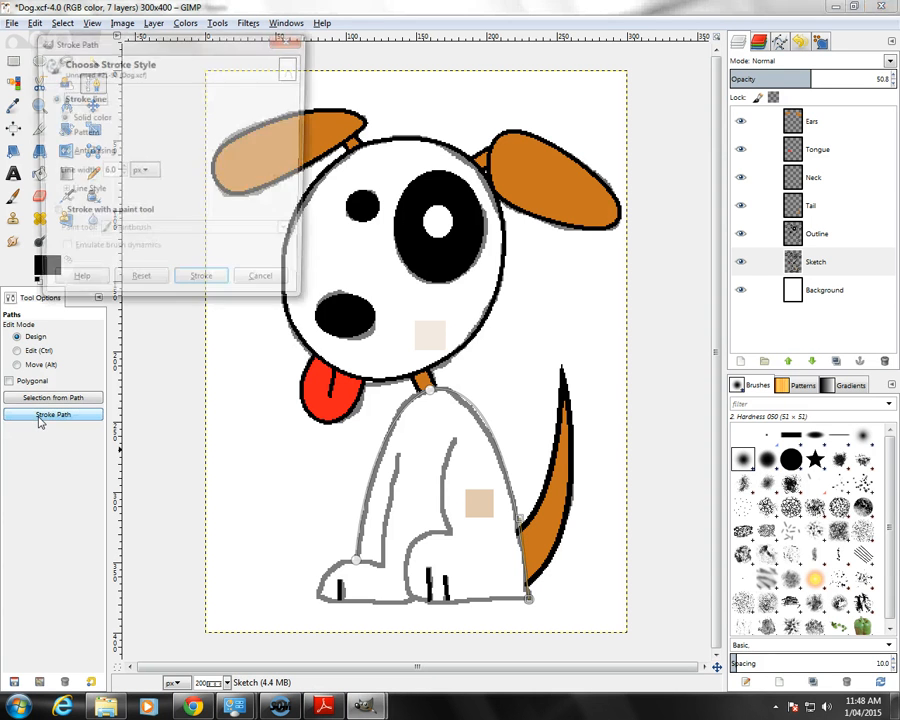
left_click(322, 708)
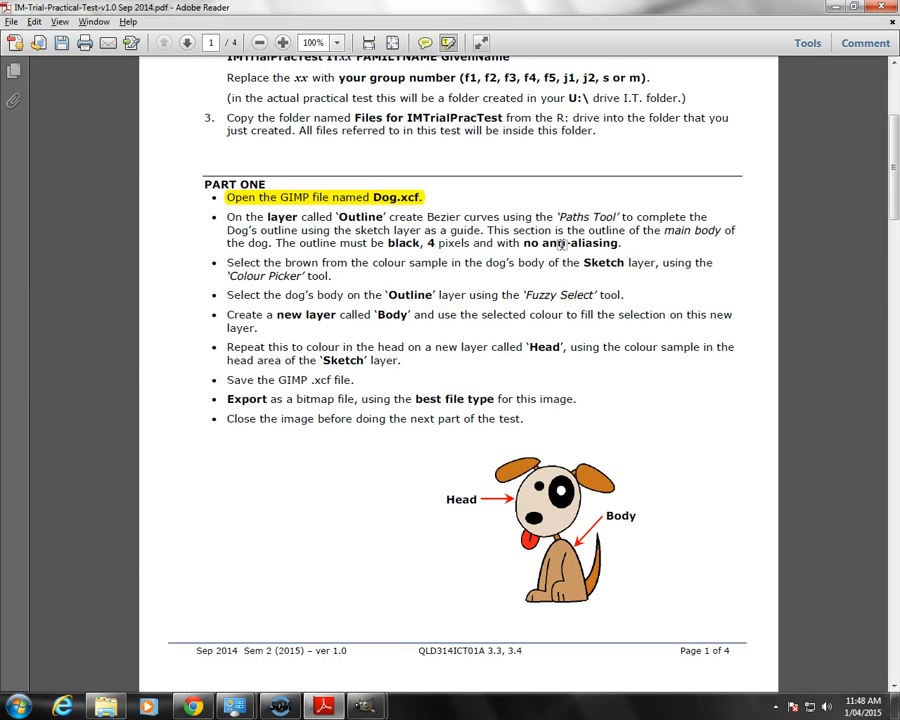
mouse_move(369, 708)
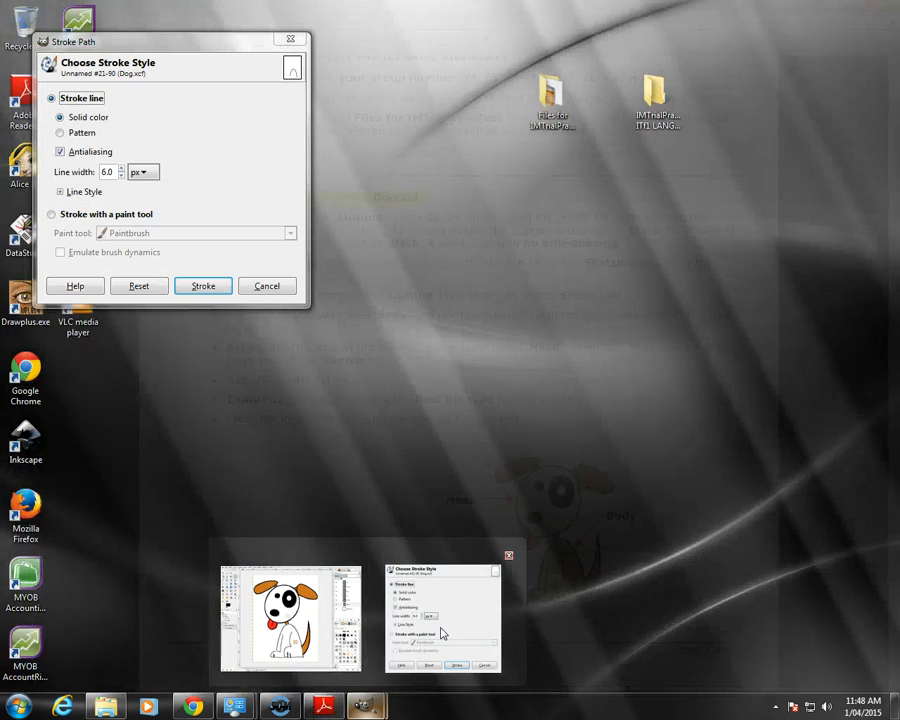
left_click(442, 632)
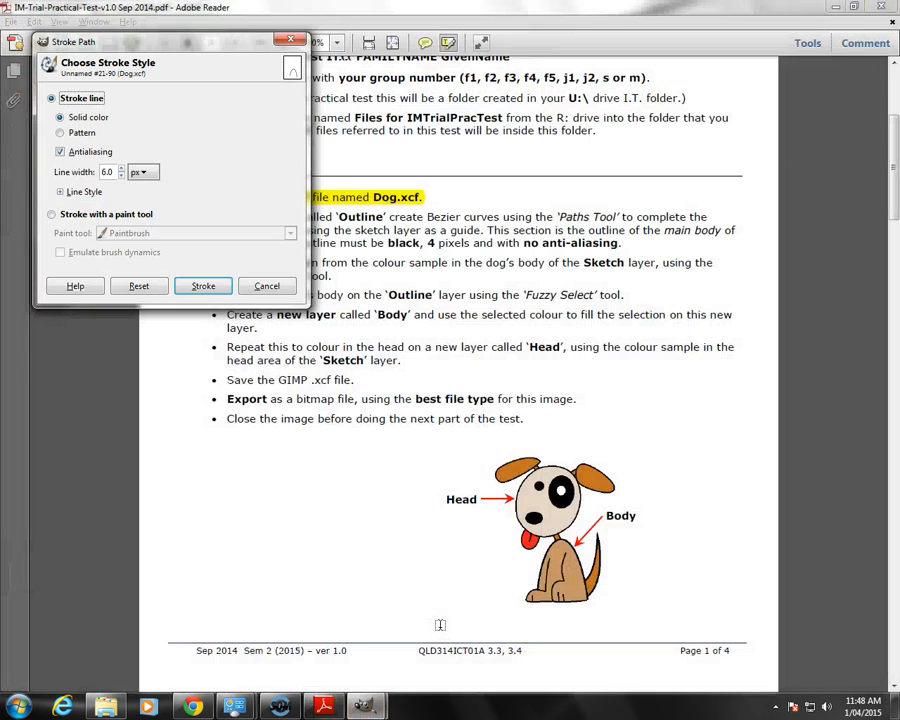
left_click(61, 153)
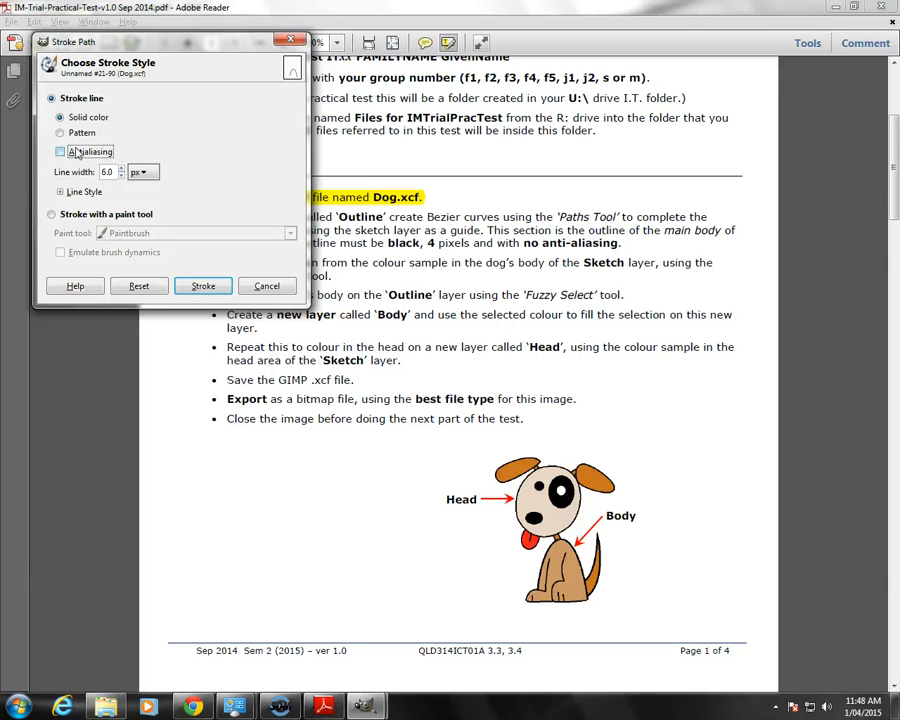
left_click(121, 176)
mouse_move(352, 704)
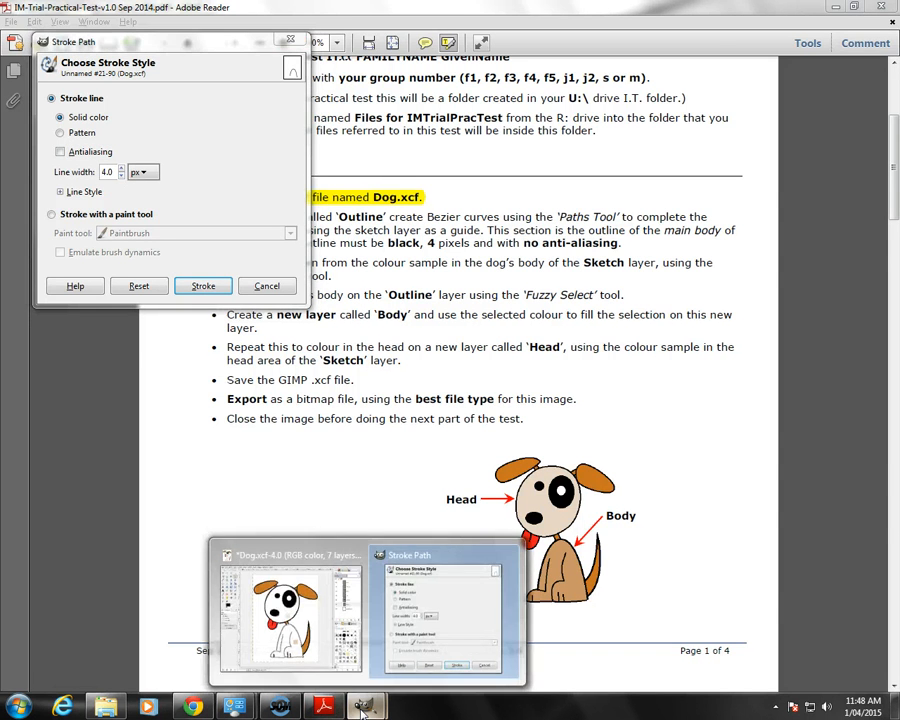
left_click(305, 635)
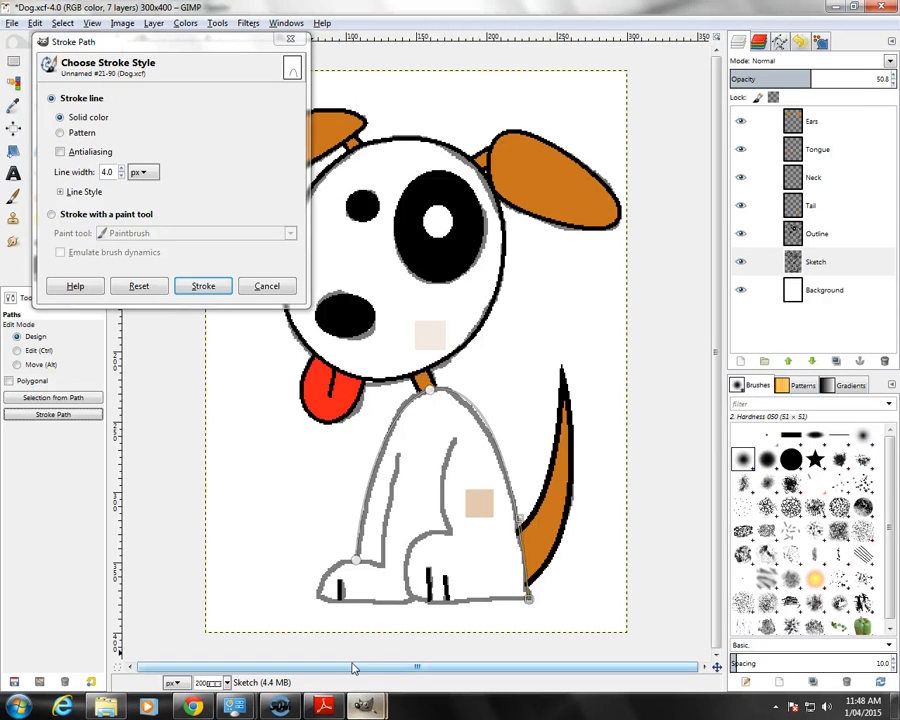
left_click_drag(159, 45, 288, 59)
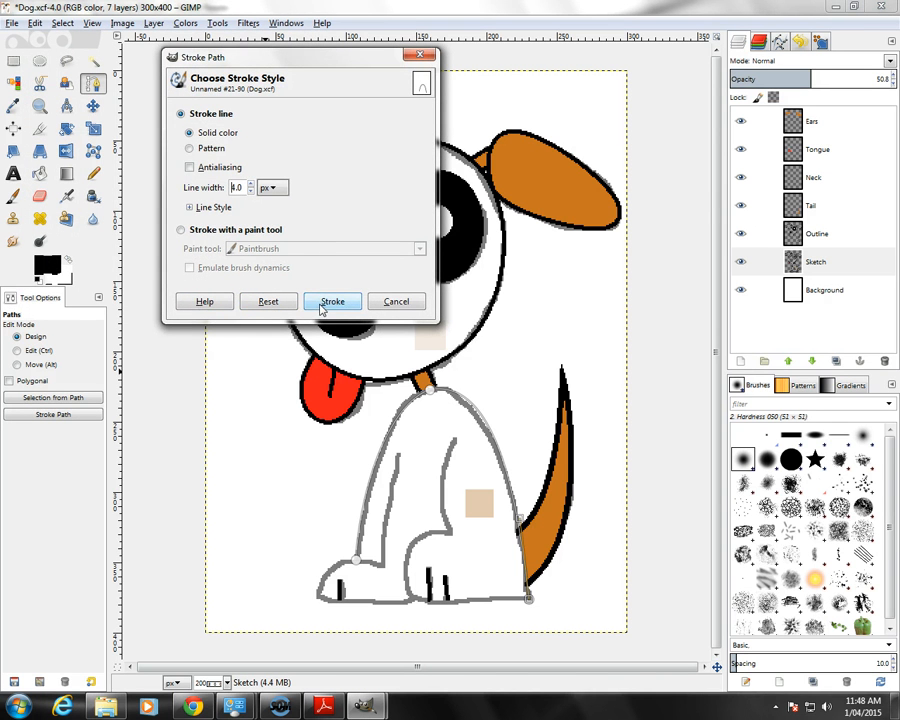
left_click(322, 302)
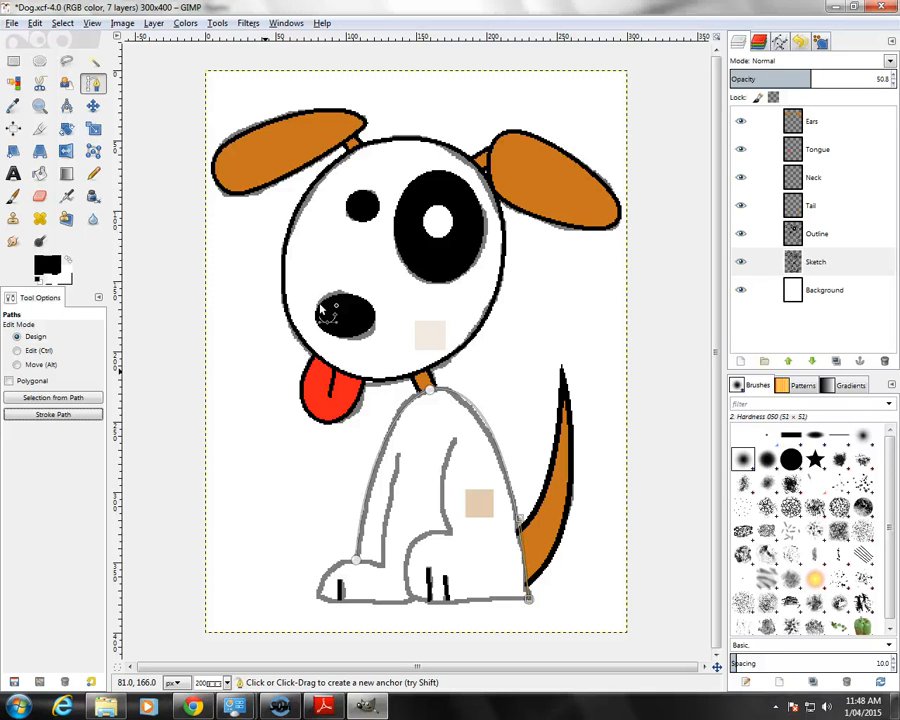
Stroke the body path on the Outline layer with a solid 4 px line without antialiasing.
left_click(812, 236)
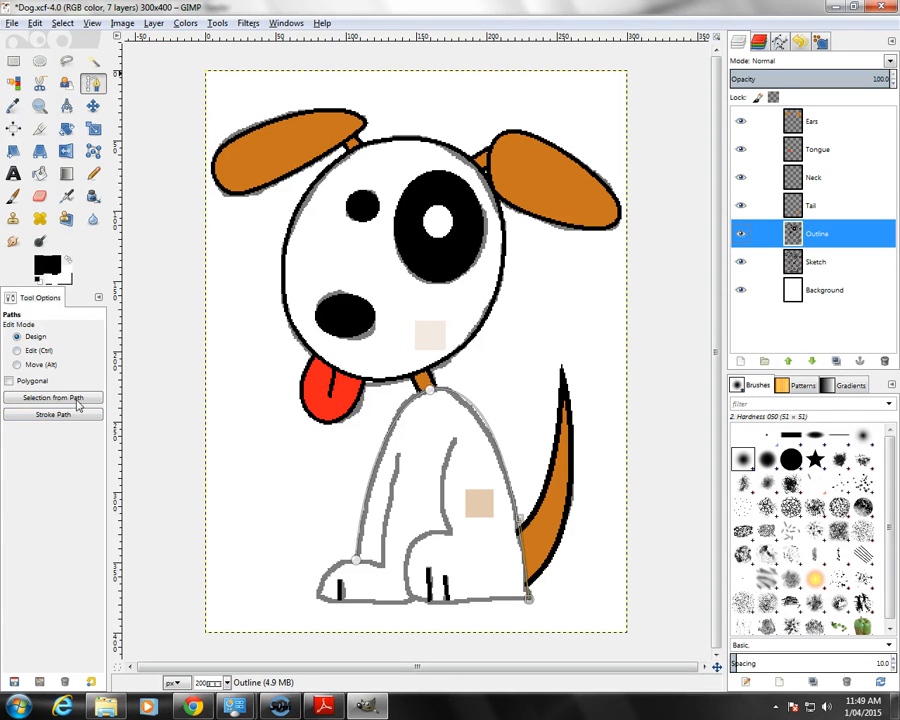
left_click(68, 418)
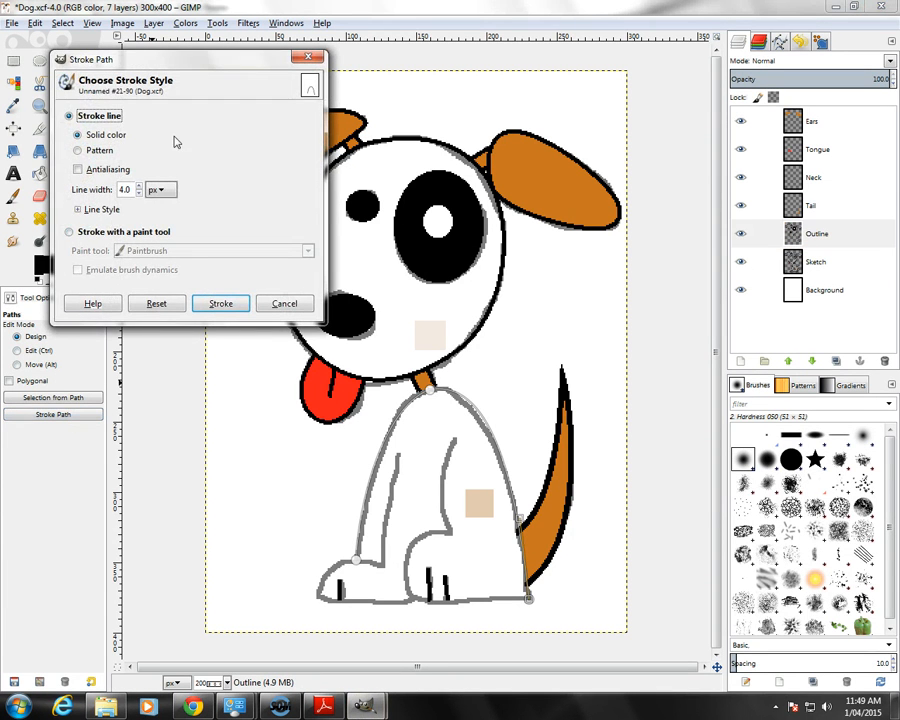
left_click(220, 305)
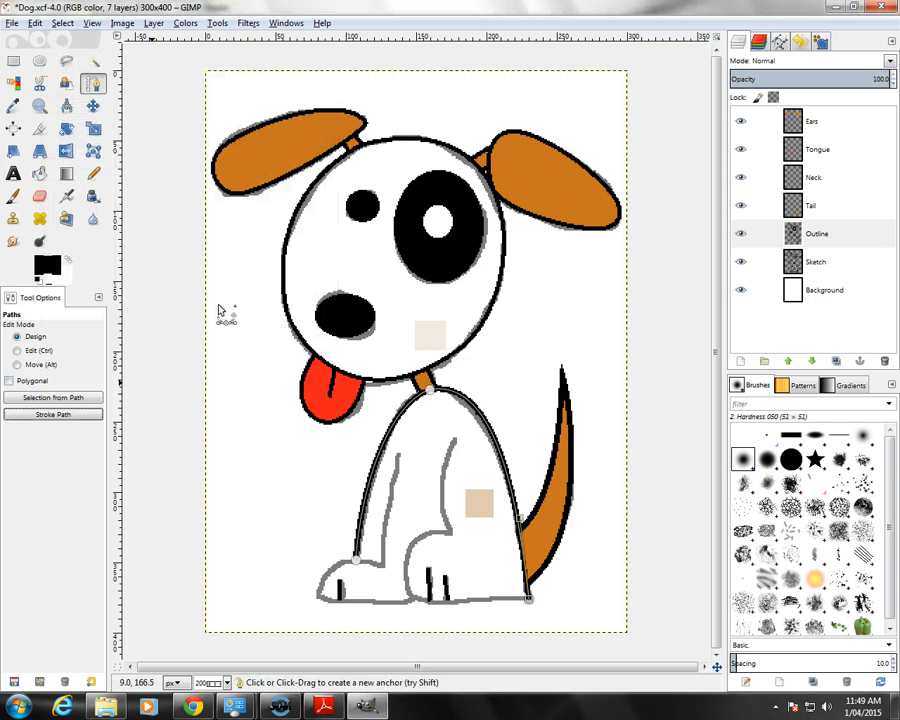
Start a new path from the body's rear bottom corner along the base, around the hind paw and up to the thigh line's upper end.
left_click(93, 108)
left_click(92, 86)
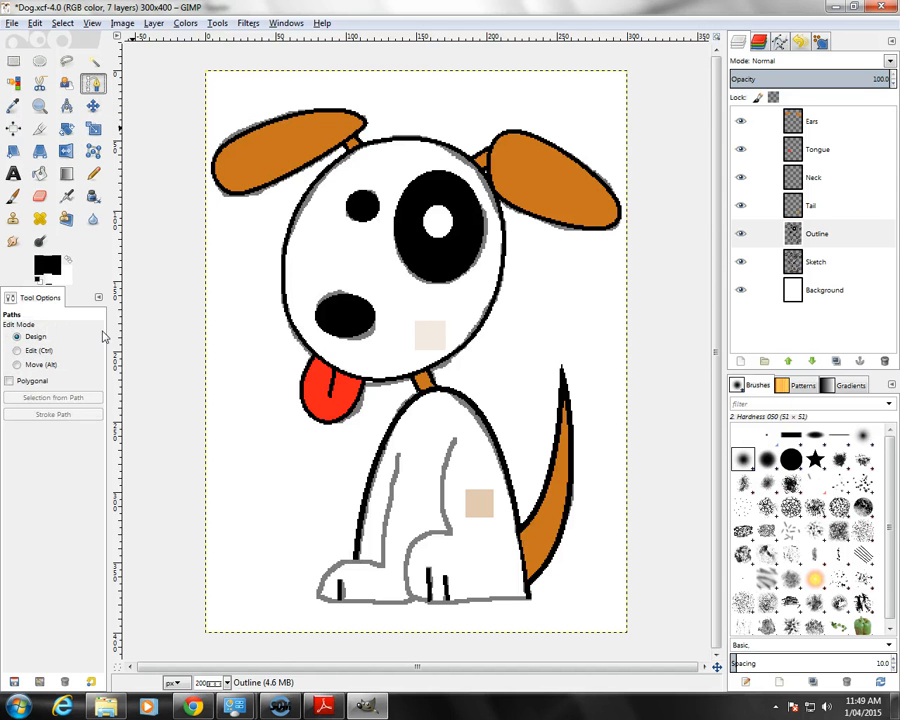
left_click(527, 598)
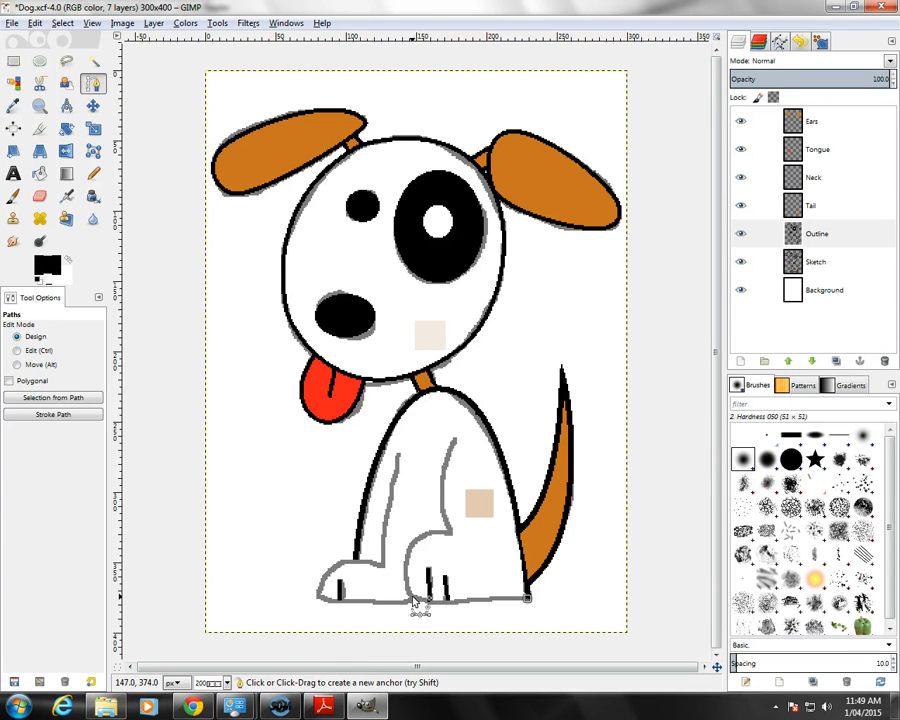
left_click_drag(413, 598, 449, 533)
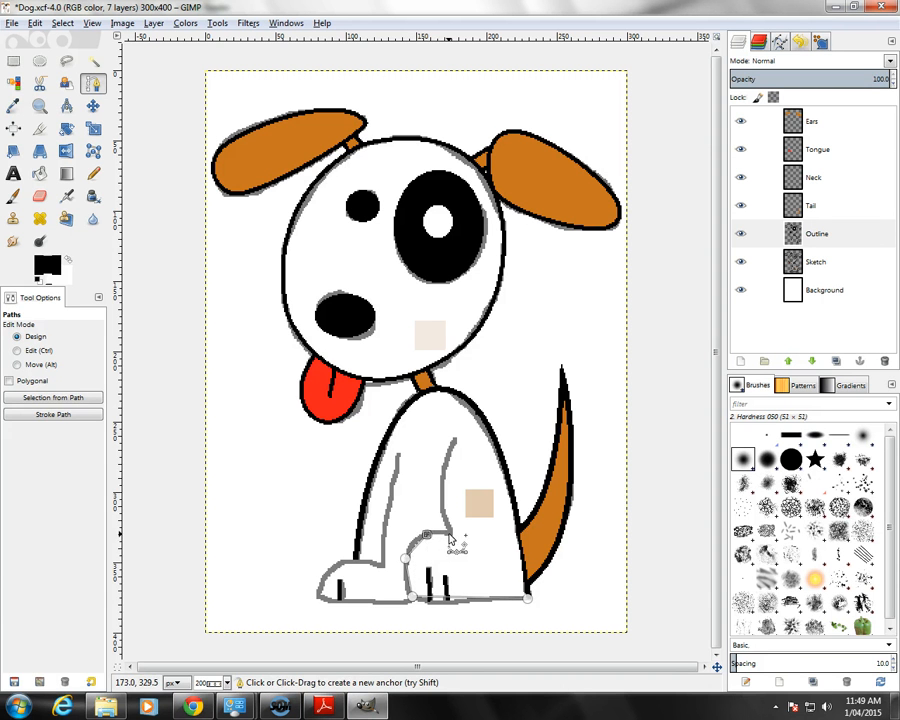
left_click(453, 441)
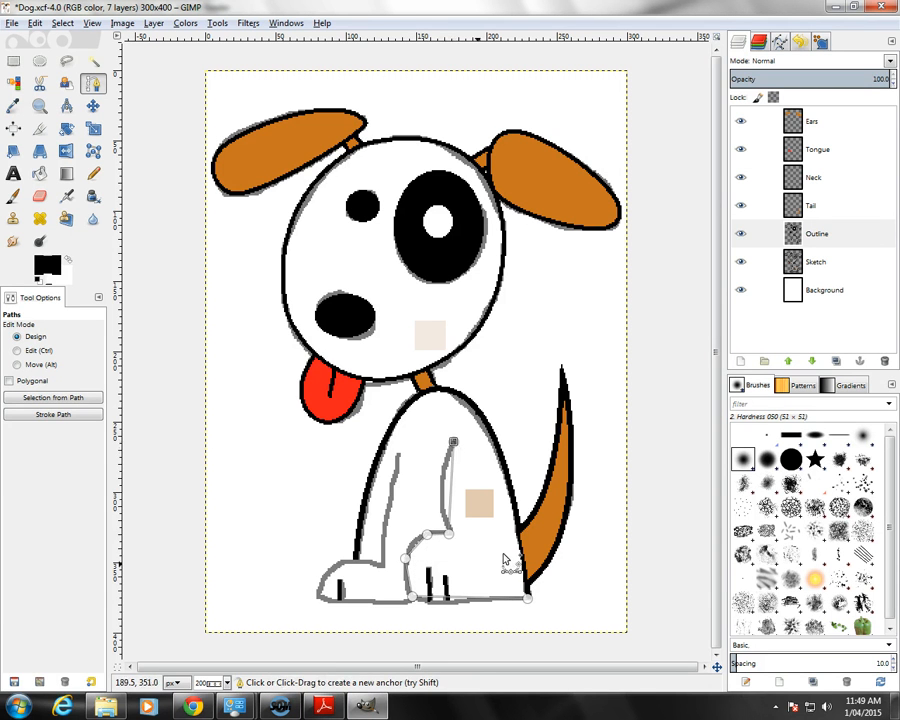
Bend the new path's thigh, hind paw and base segments to roughly follow the sketch.
left_click_drag(458, 496, 446, 494)
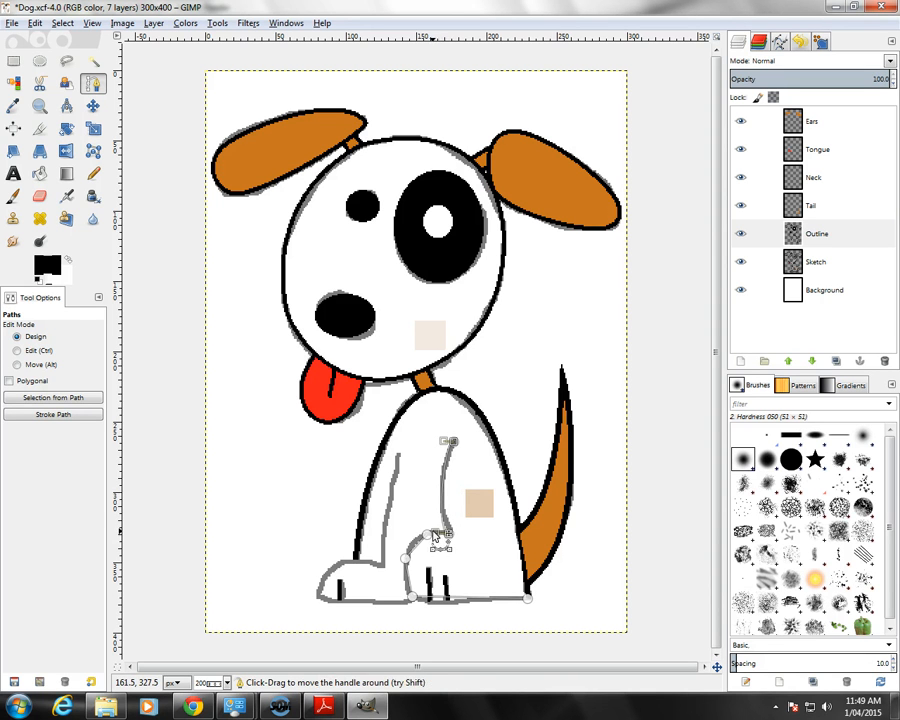
left_click_drag(432, 541, 411, 578)
left_click_drag(408, 580, 410, 586)
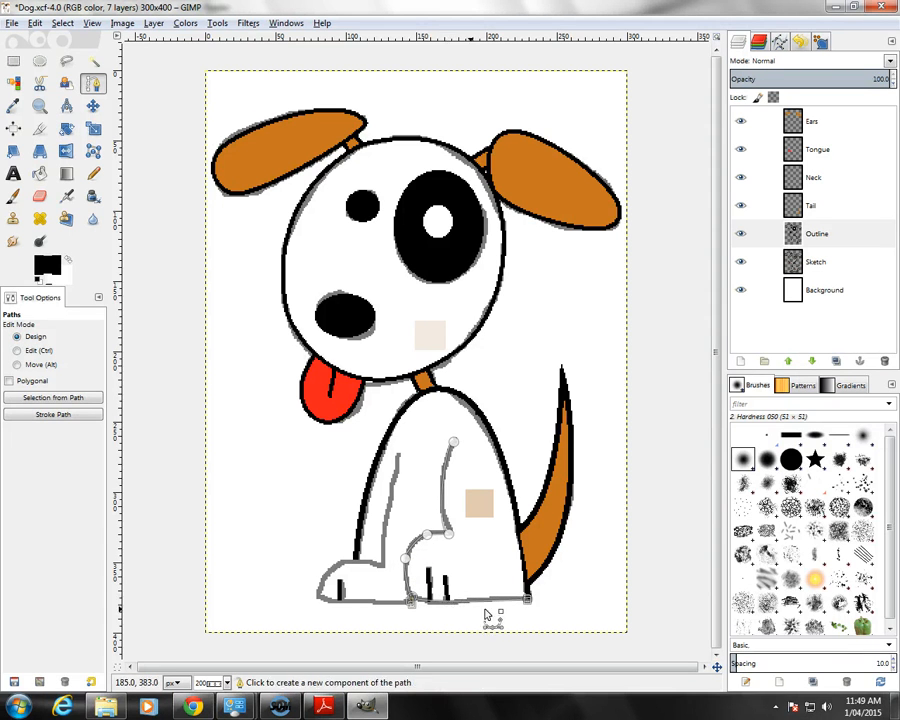
mouse_move(525, 601)
left_mouse_down()
mouse_move(490, 606)
mouse_move(527, 598)
left_mouse_up()
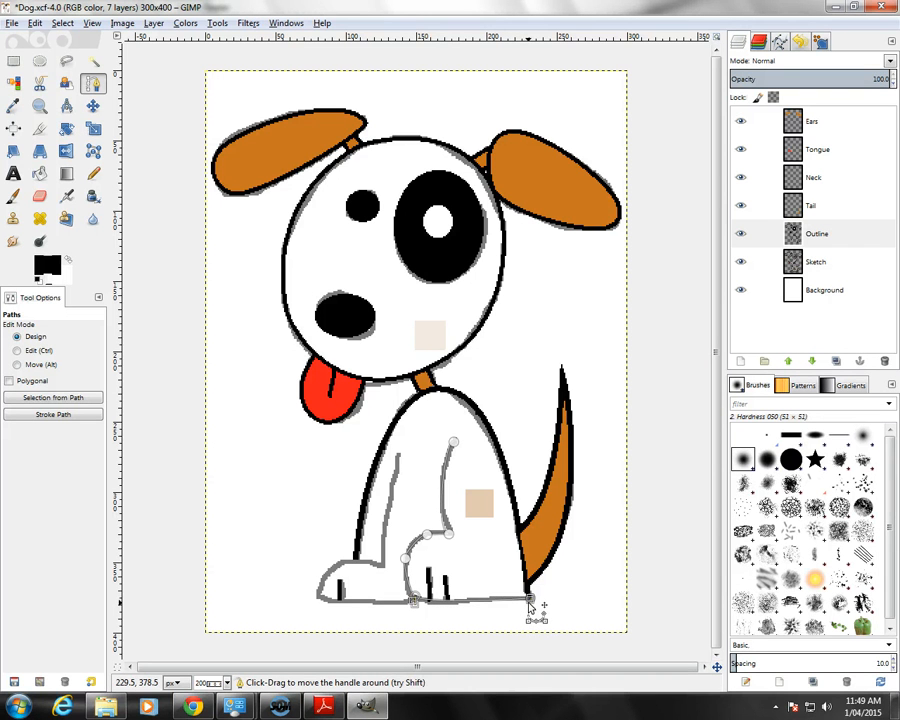
left_click_drag(505, 606, 488, 603)
left_click_drag(419, 608, 470, 612)
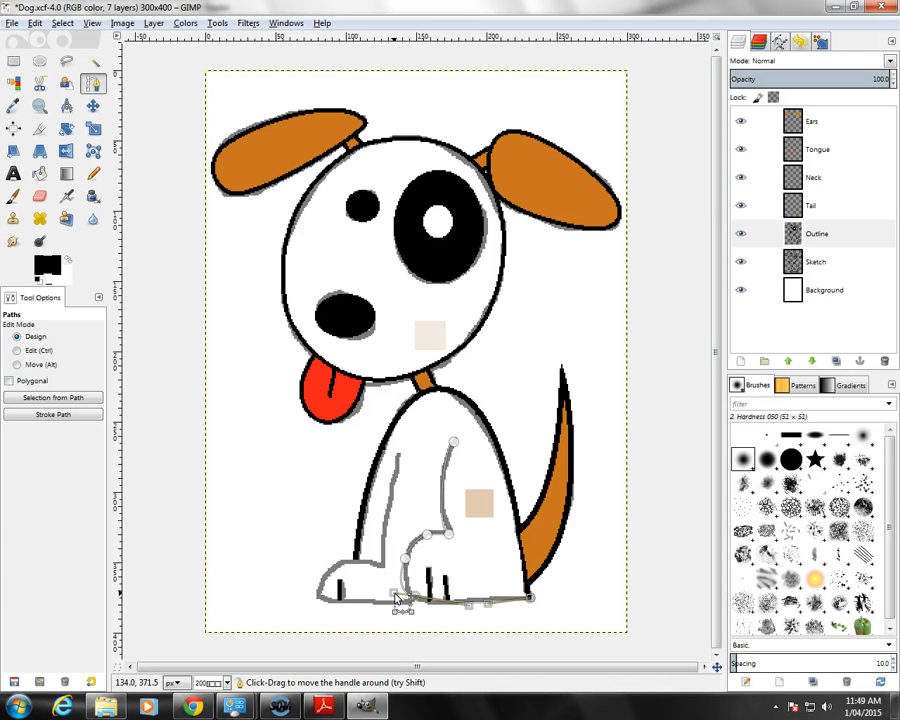
Adjust the hind paw's front and upper anchors and curve the thigh line into the notch above the paw.
left_click(405, 558)
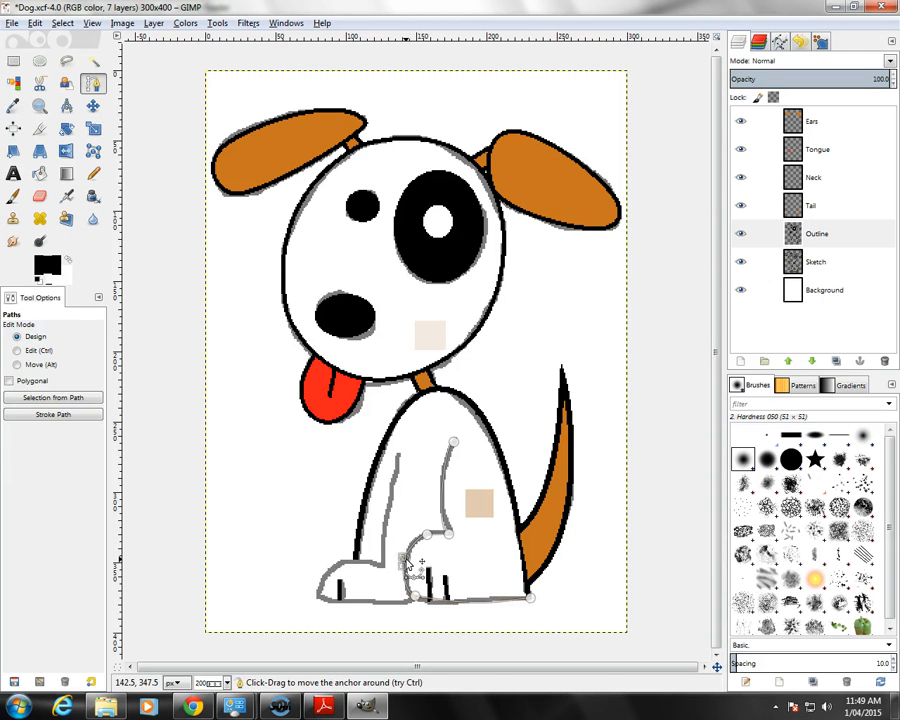
mouse_move(402, 557)
left_mouse_down()
mouse_move(407, 540)
mouse_move(400, 579)
left_mouse_up()
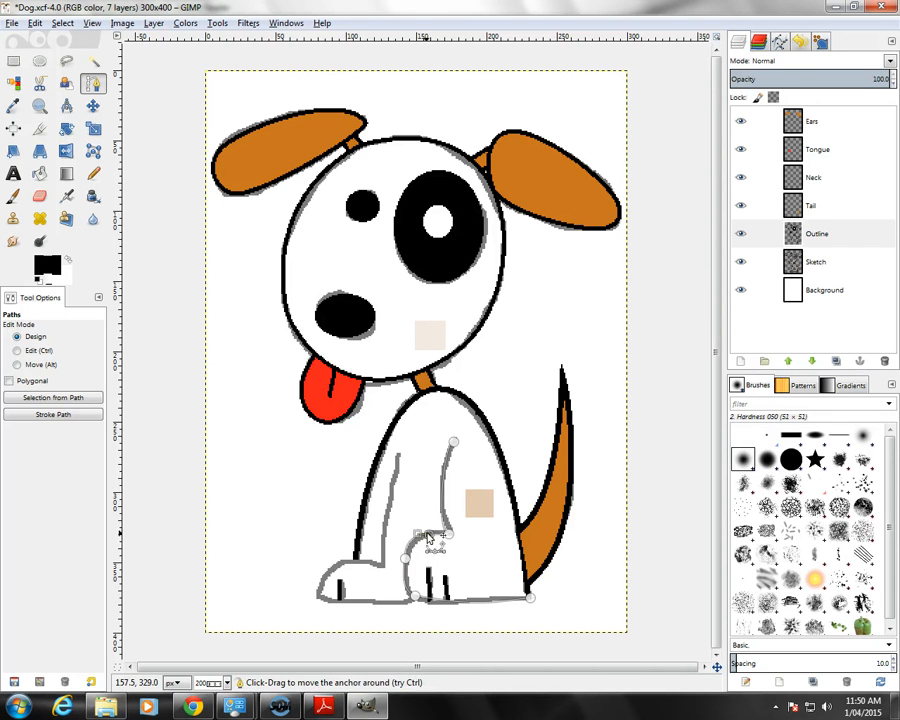
left_click_drag(428, 538, 429, 539)
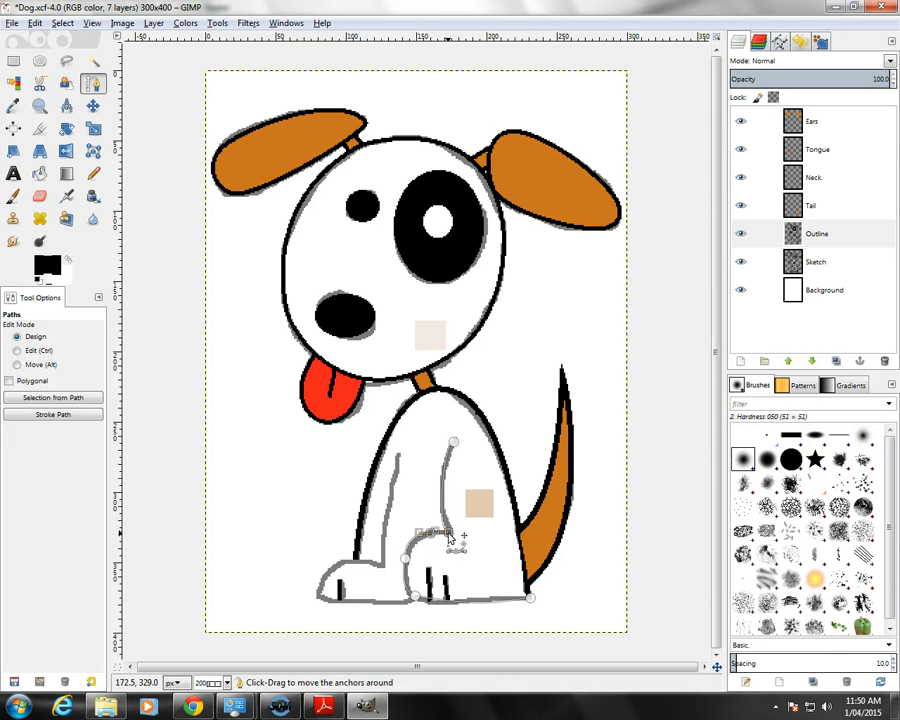
left_click(446, 524)
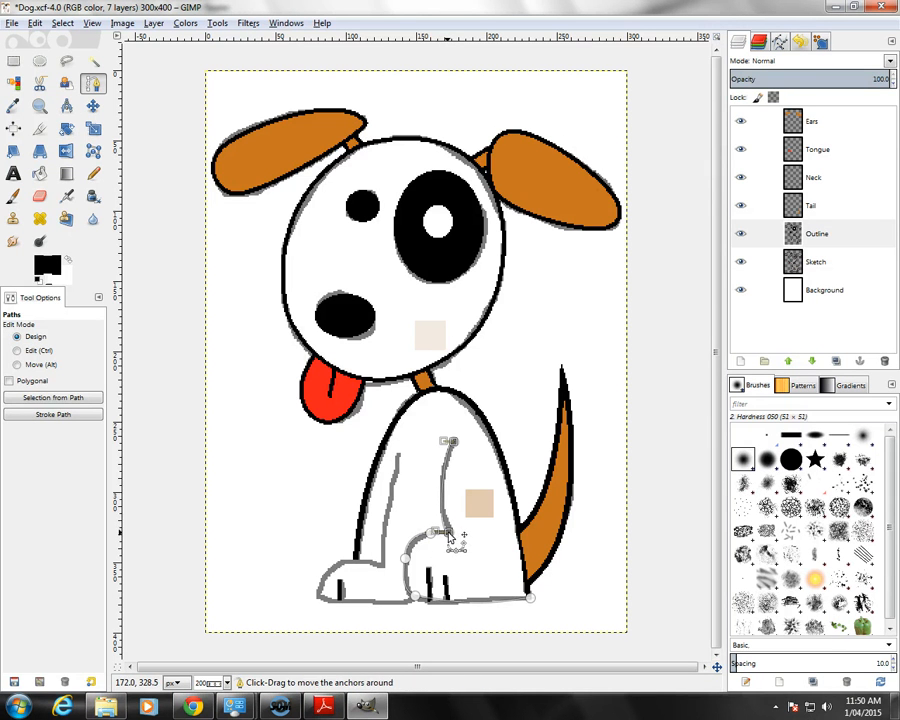
left_click_drag(445, 441, 437, 456)
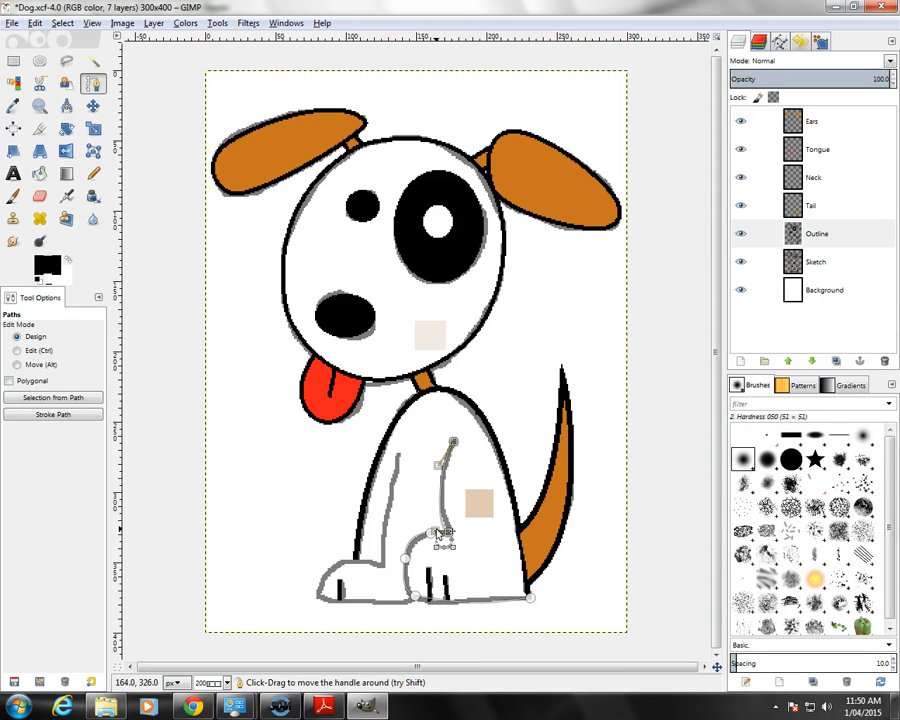
left_click_drag(436, 529, 434, 512)
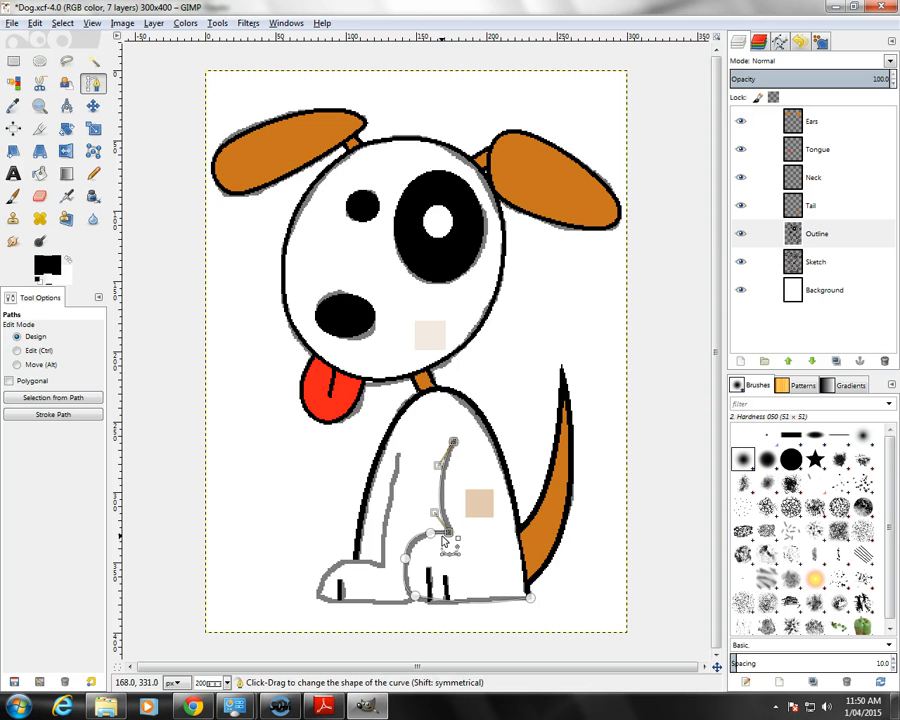
left_click(440, 534)
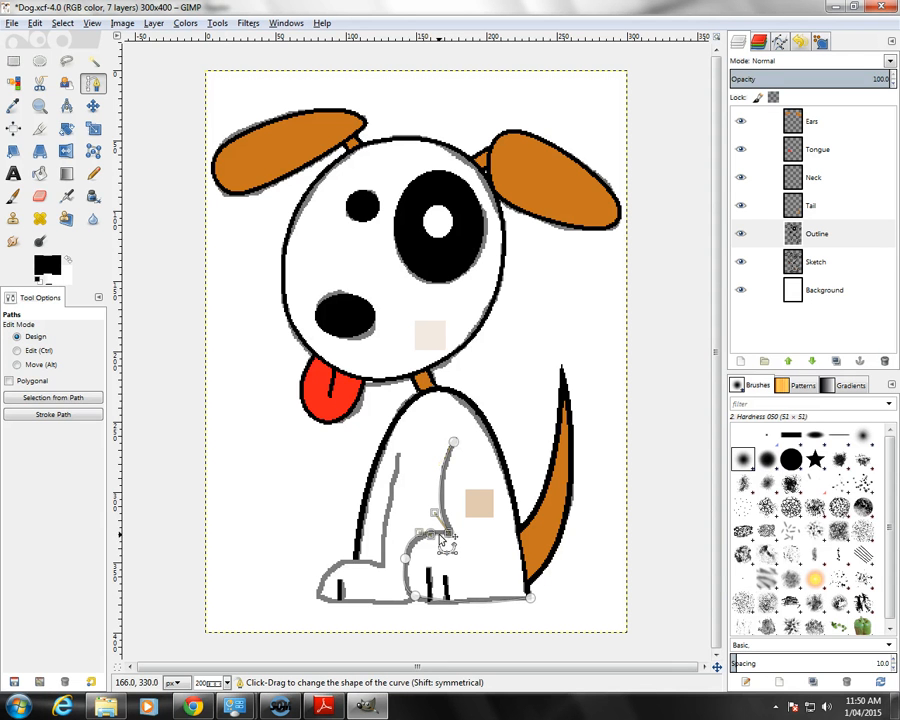
left_click_drag(440, 535, 440, 531)
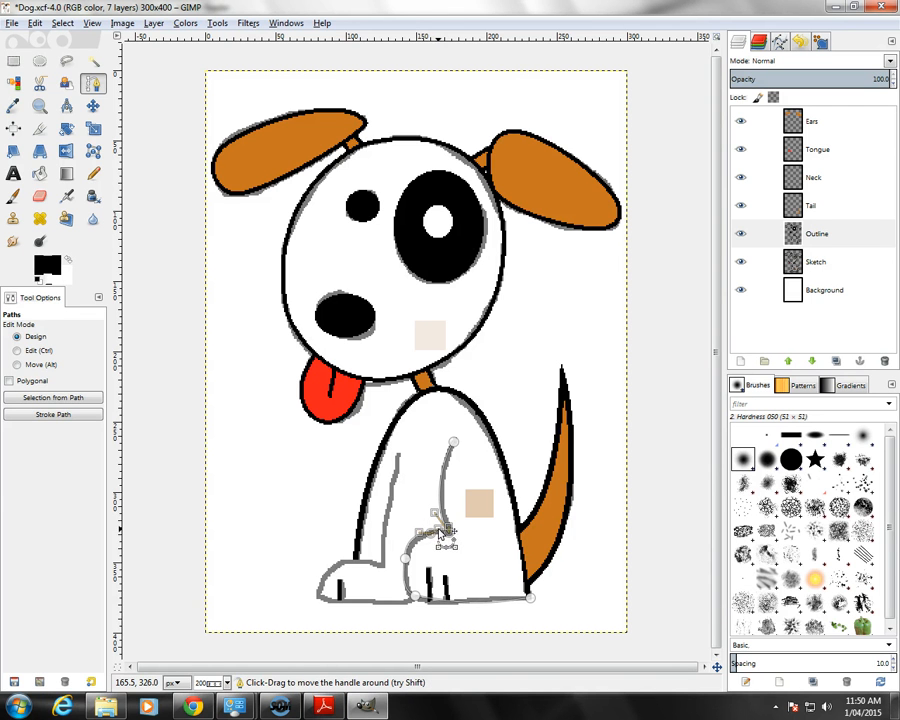
mouse_move(440, 534)
left_mouse_down()
mouse_move(451, 533)
mouse_move(432, 533)
mouse_move(437, 519)
left_mouse_up()
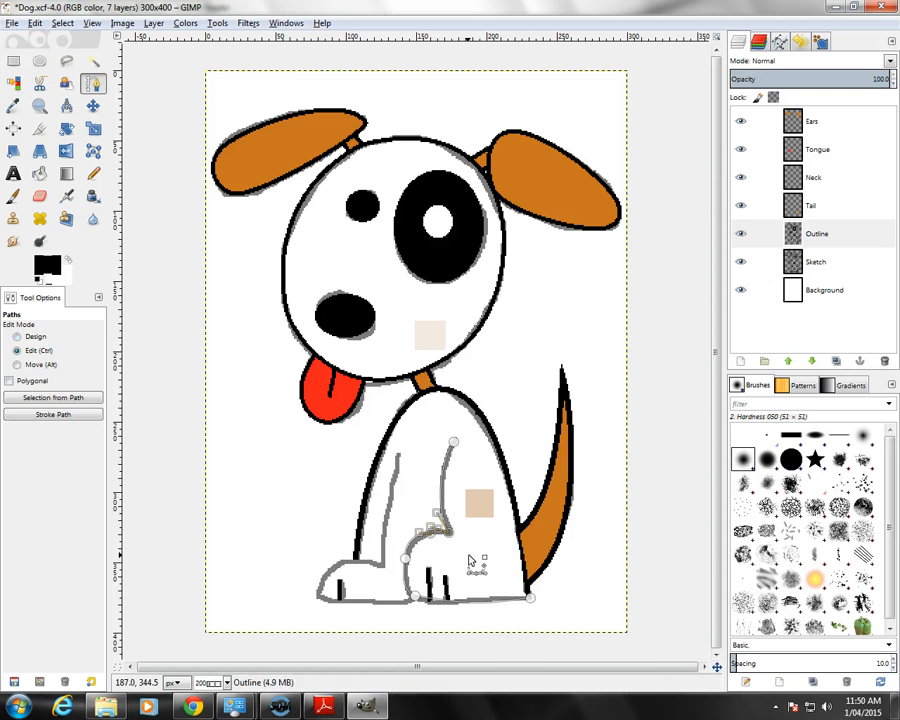
Refine the handles along the hind paw's upper edge and front so the curve follows the sketch closely.
scroll(466, 566, "up", 2)
scroll(470, 563, "up", 1)
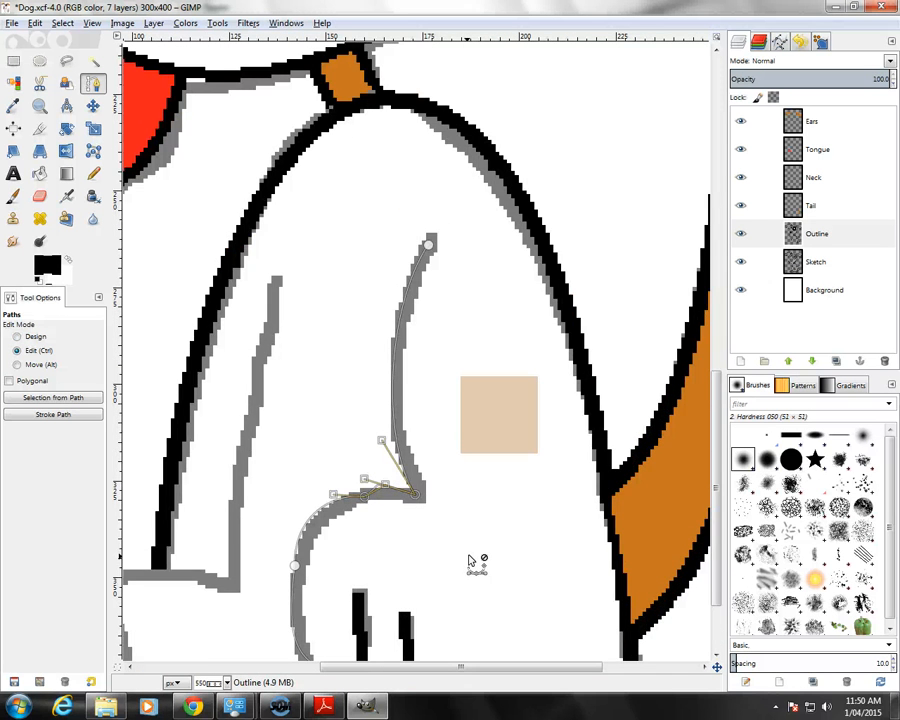
scroll(470, 563, "up", 1)
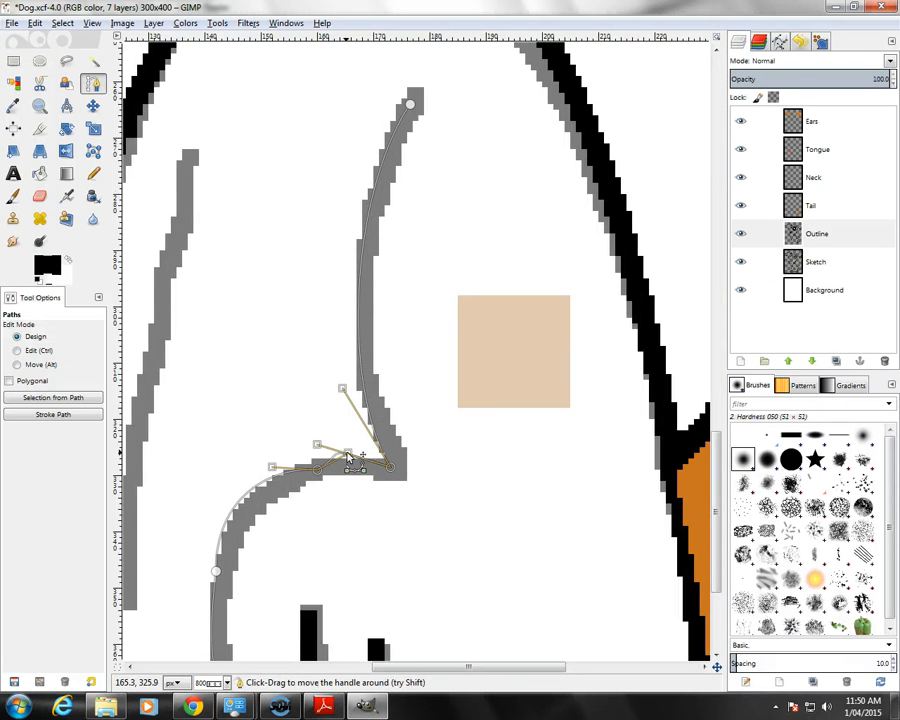
left_click_drag(349, 456, 367, 467)
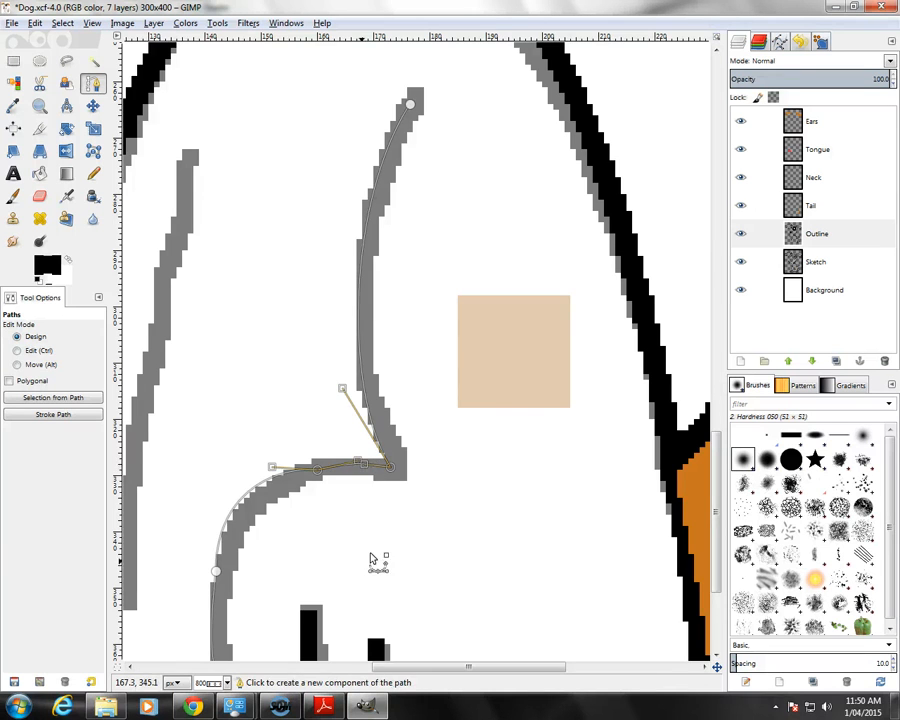
scroll(370, 558, "down", 3)
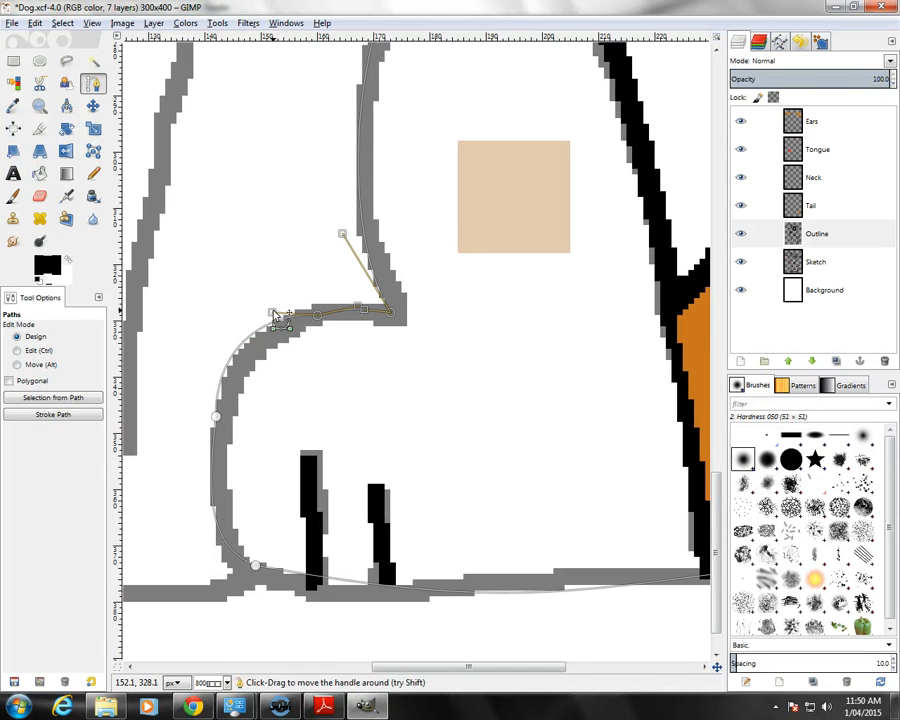
left_click_drag(277, 320, 288, 325)
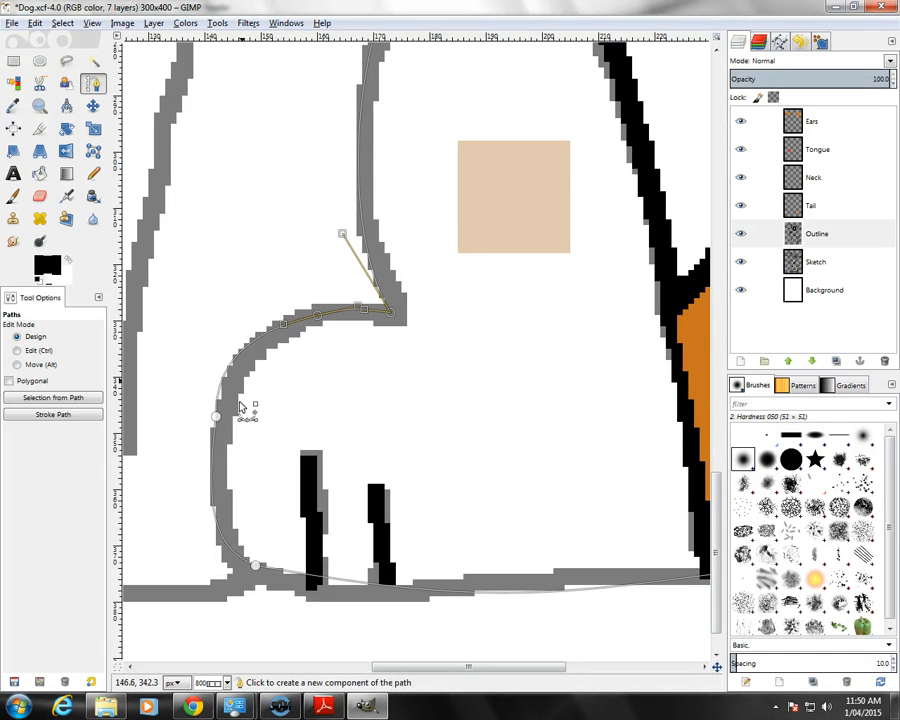
left_click(216, 416)
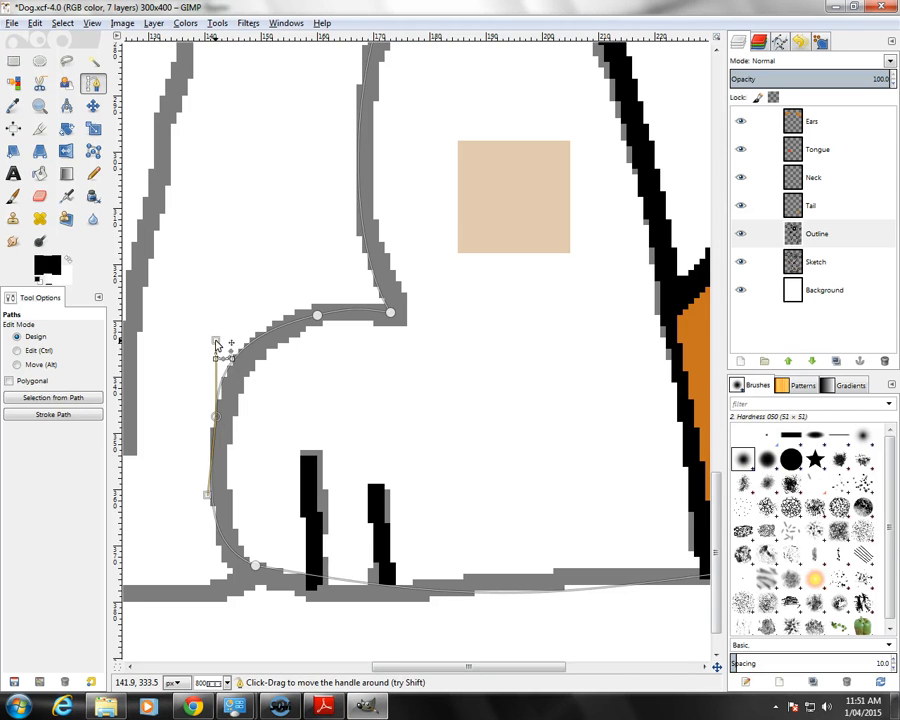
left_click_drag(216, 341, 237, 345)
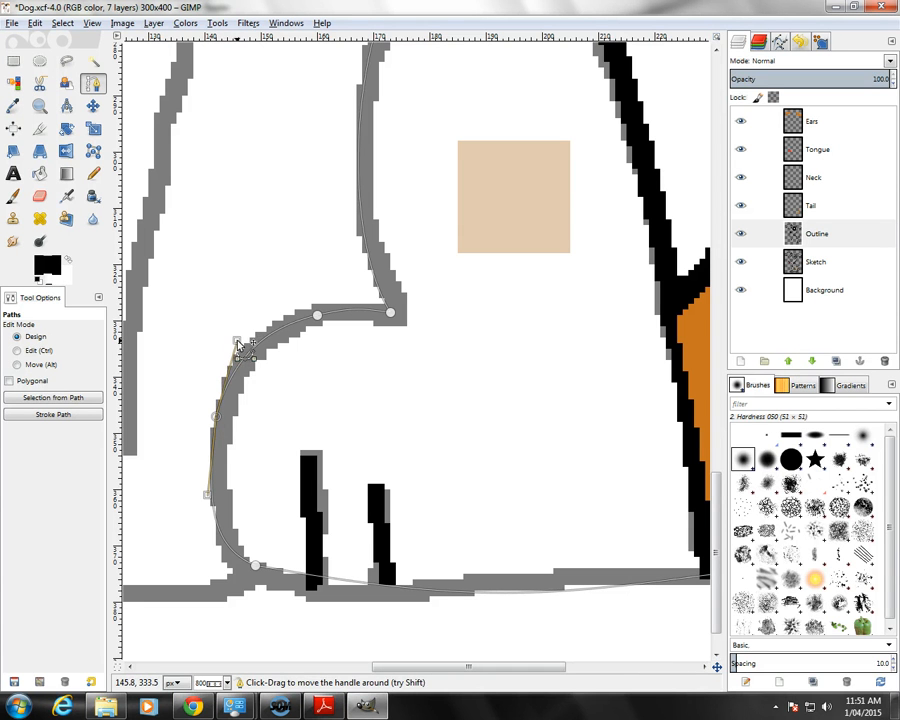
Move the hind paw's lower front anchor down onto the sketched base and flatten the base curve with its handle.
left_click(259, 568)
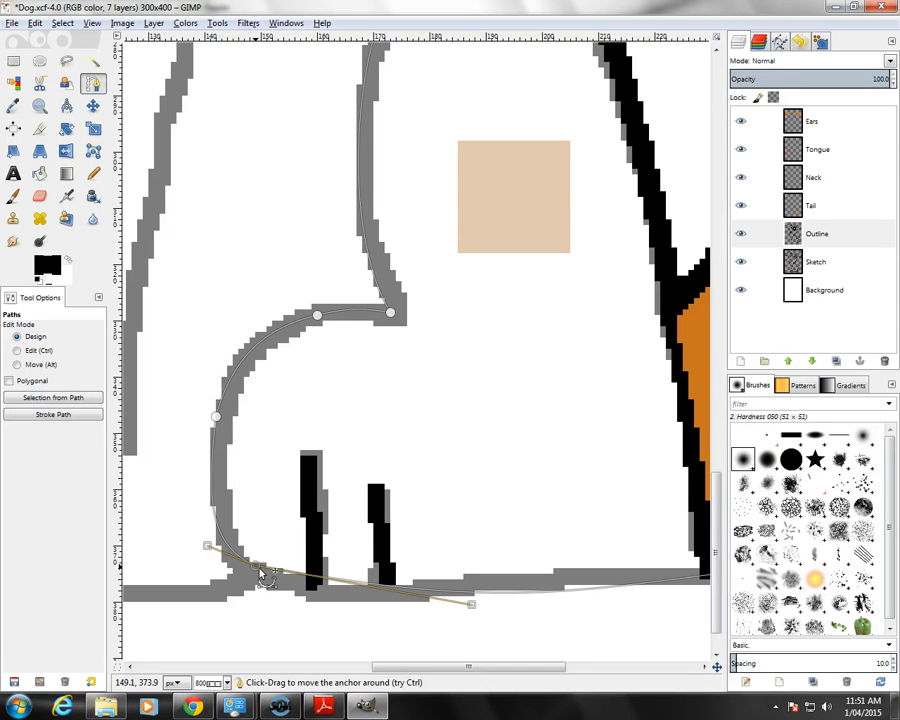
left_click_drag(258, 570, 254, 584)
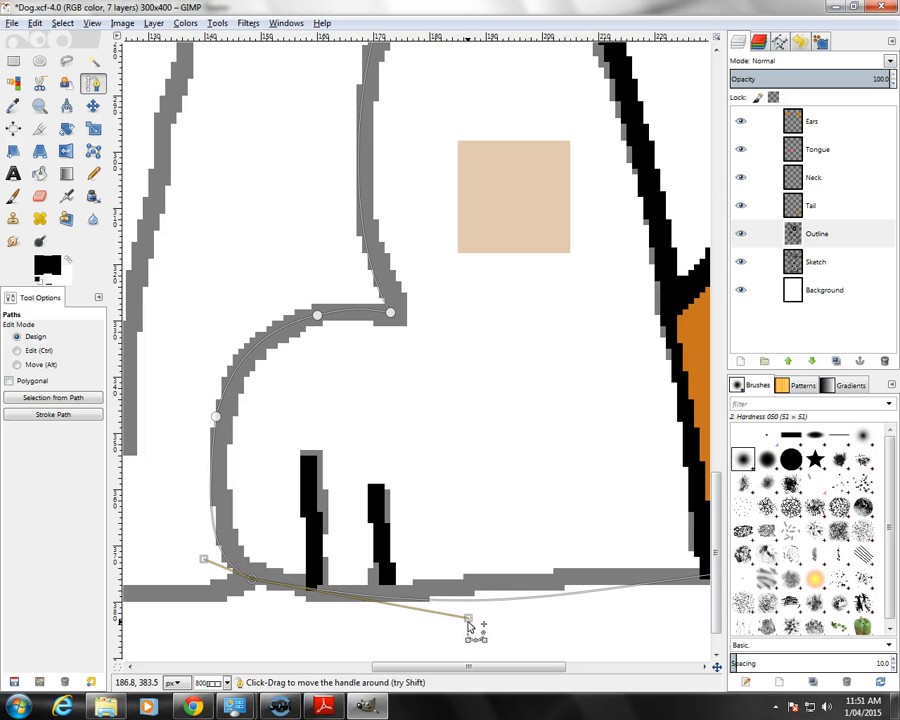
left_click_drag(474, 621, 474, 597)
Stroke the hind leg path on the Outline layer with a solid 4 px line without antialiasing.
key("minus")
key("minus")
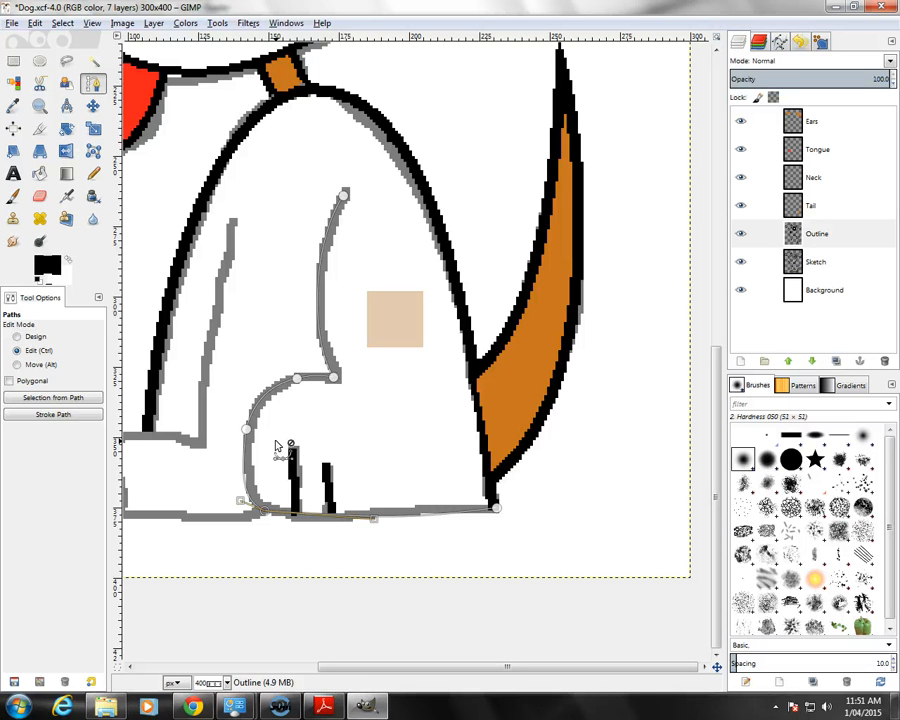
left_click(55, 416)
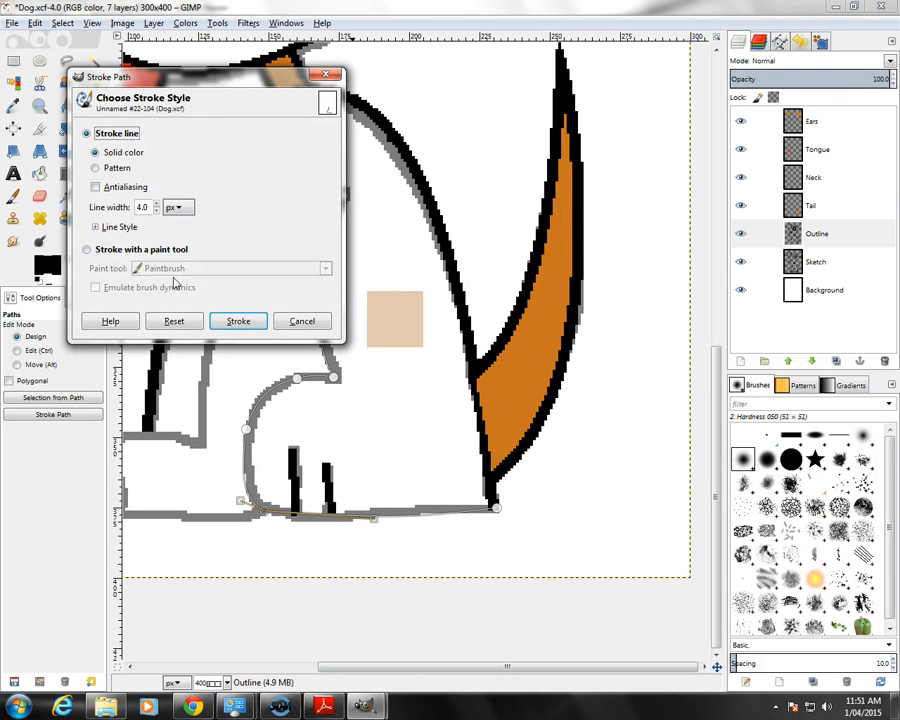
left_click(240, 322)
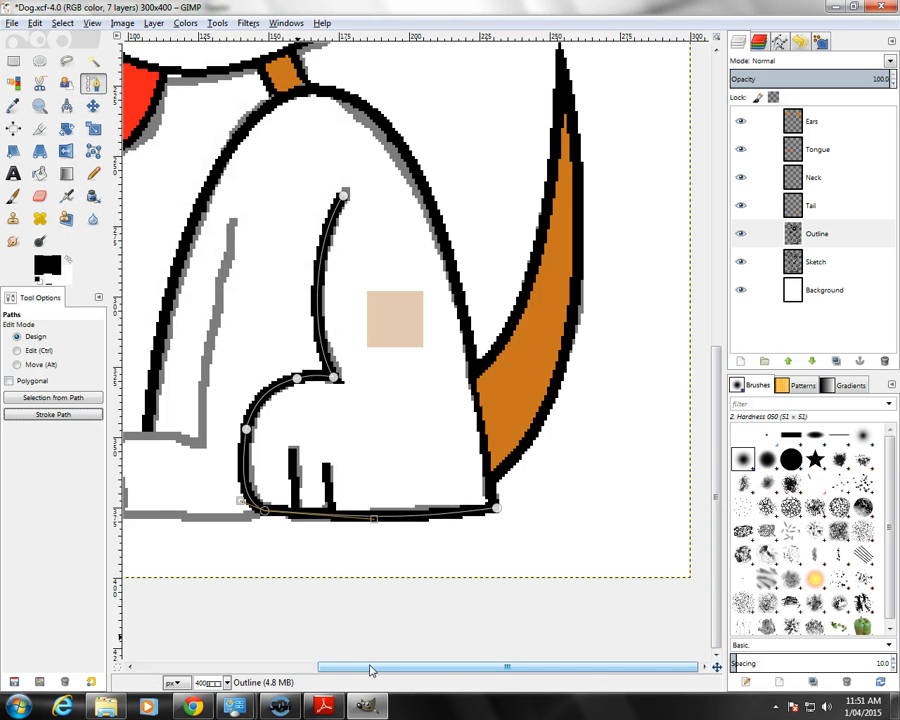
Trace the front paw's sketched base with a slightly bowed path and stroke it with a solid 4 px line without antialiasing.
left_click_drag(369, 670, 283, 667)
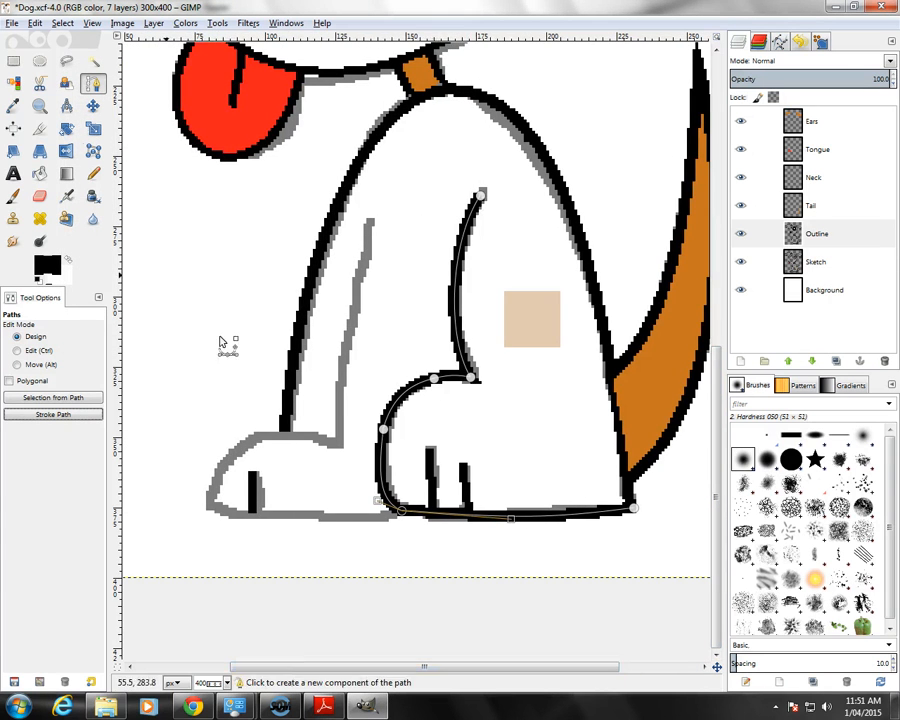
key("m")
key("b")
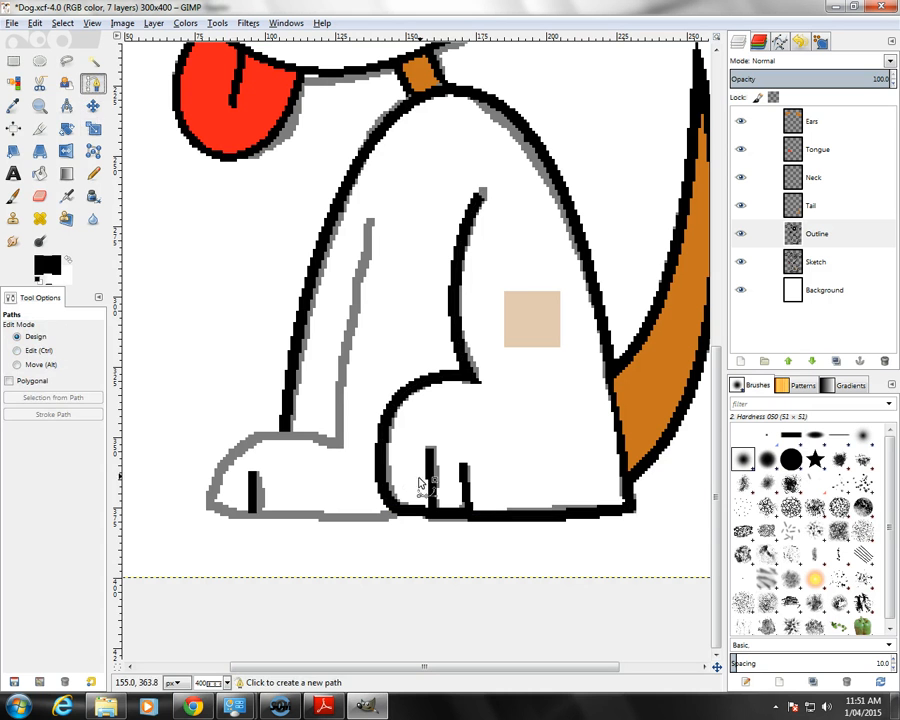
left_click(397, 513)
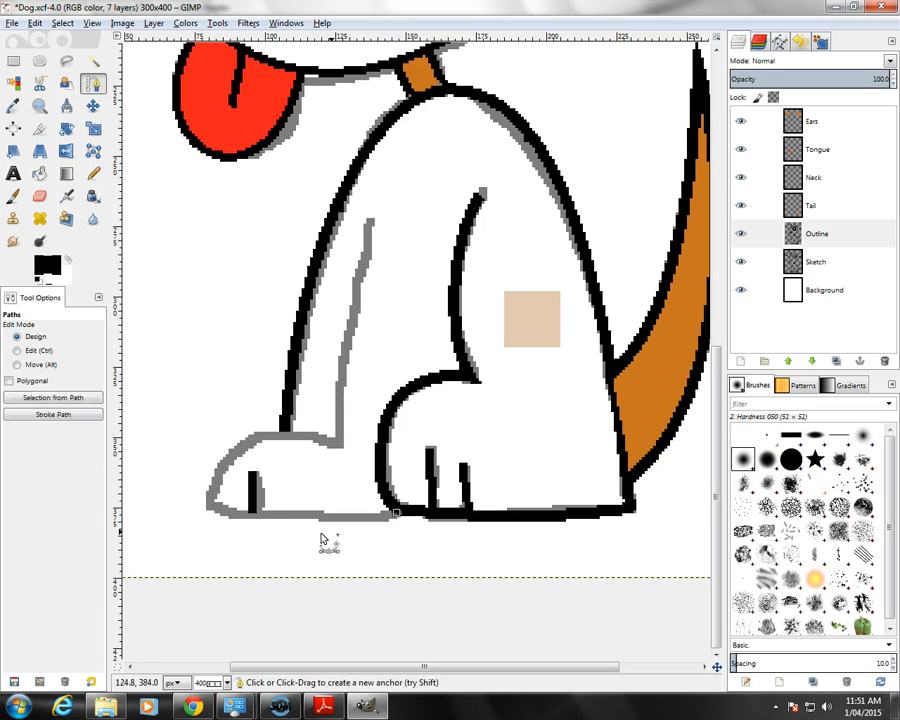
left_click(213, 511)
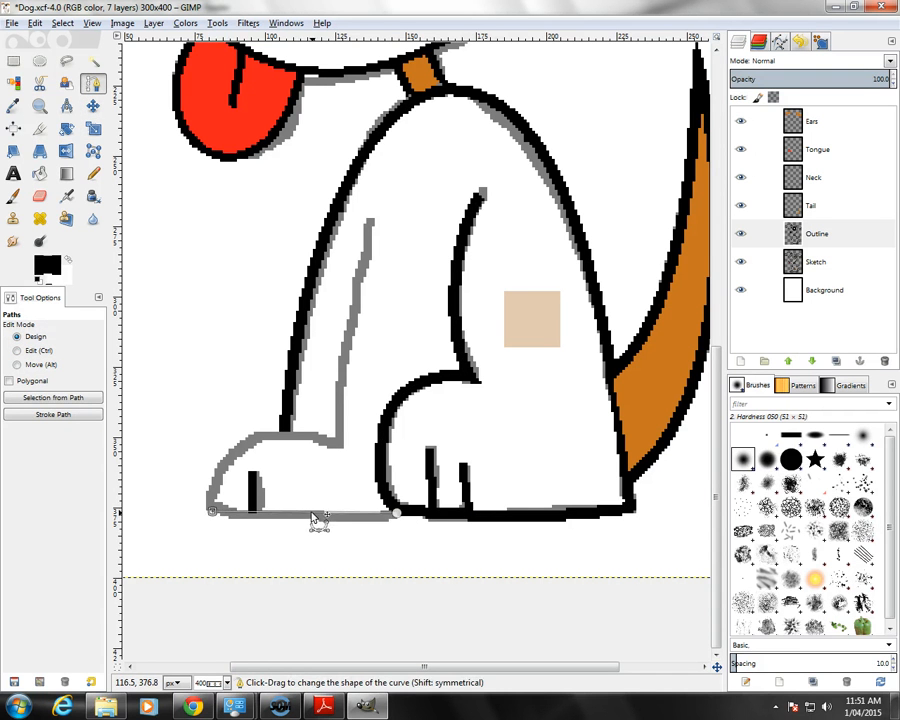
left_click_drag(311, 519, 311, 522)
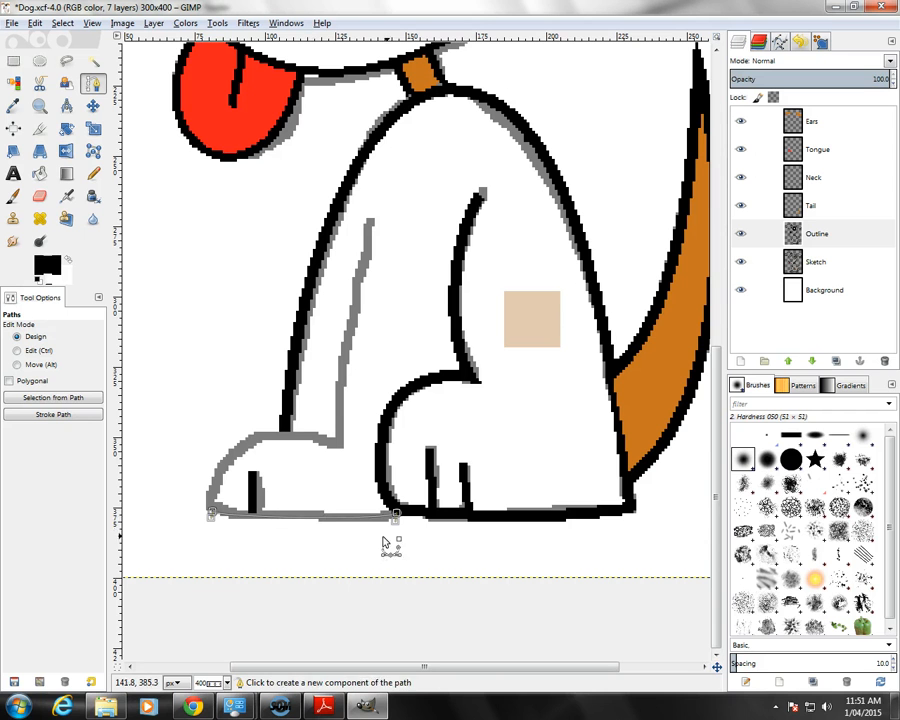
left_click_drag(395, 526, 368, 530)
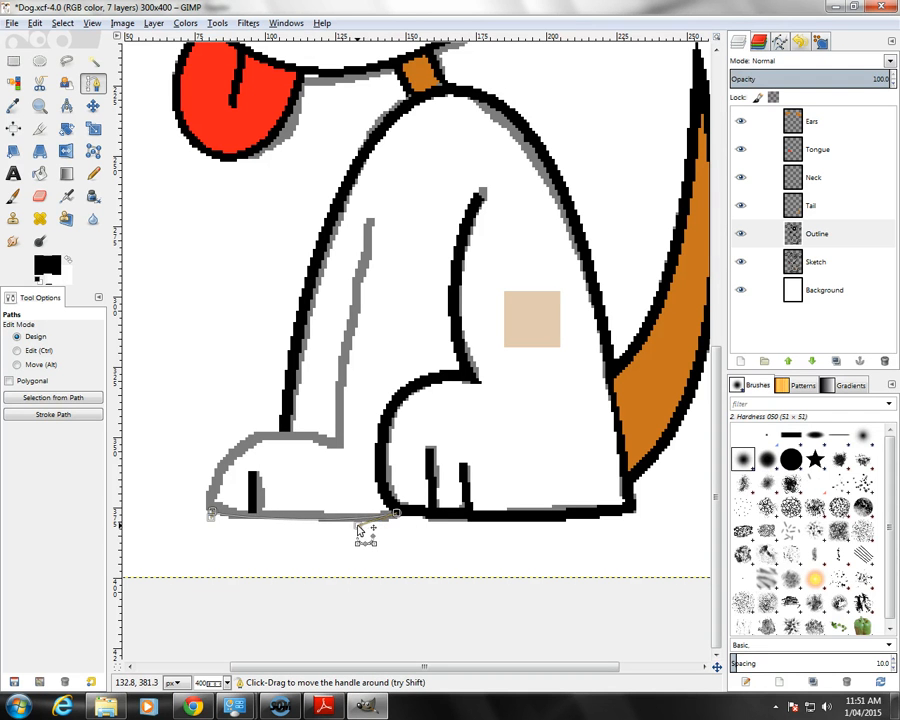
left_click_drag(213, 522, 238, 520)
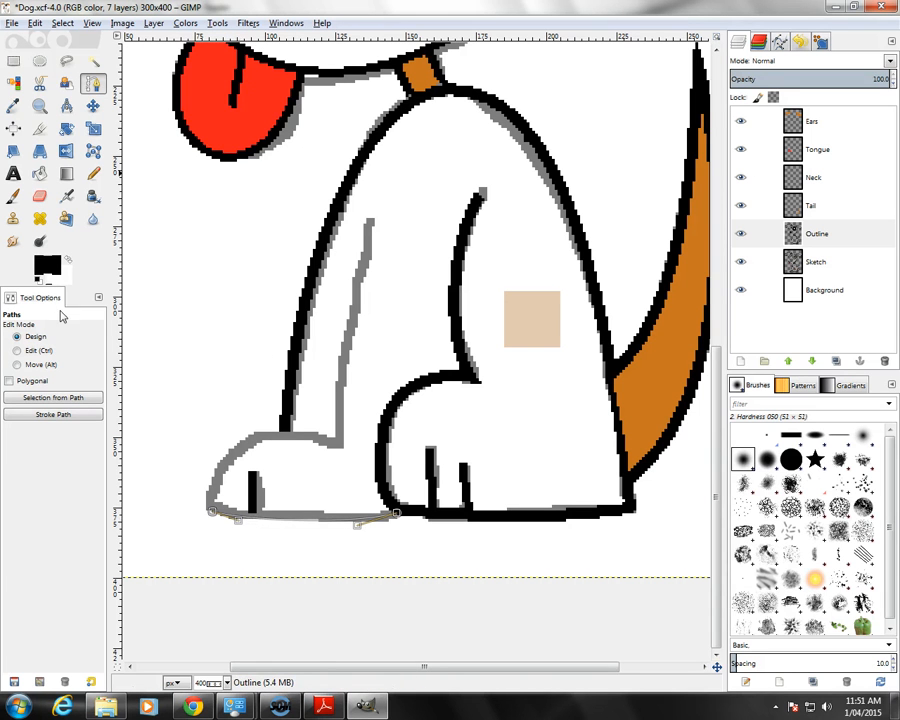
left_click(58, 416)
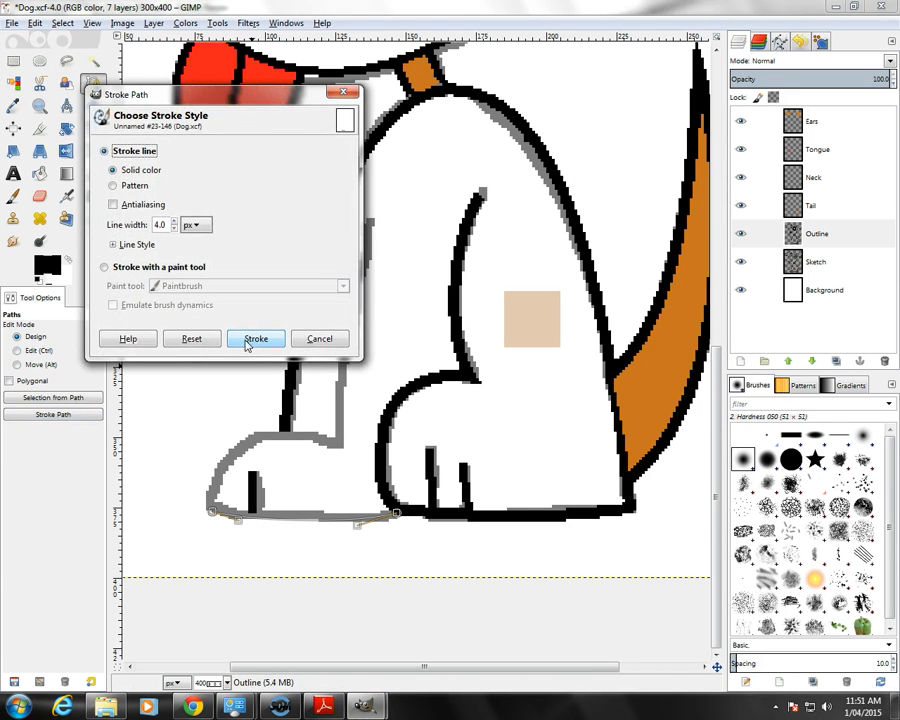
key("Return")
Trace the front paw's rounded toe with a new curved path and stroke it as a solid 4 px line without antialiasing.
key("m")
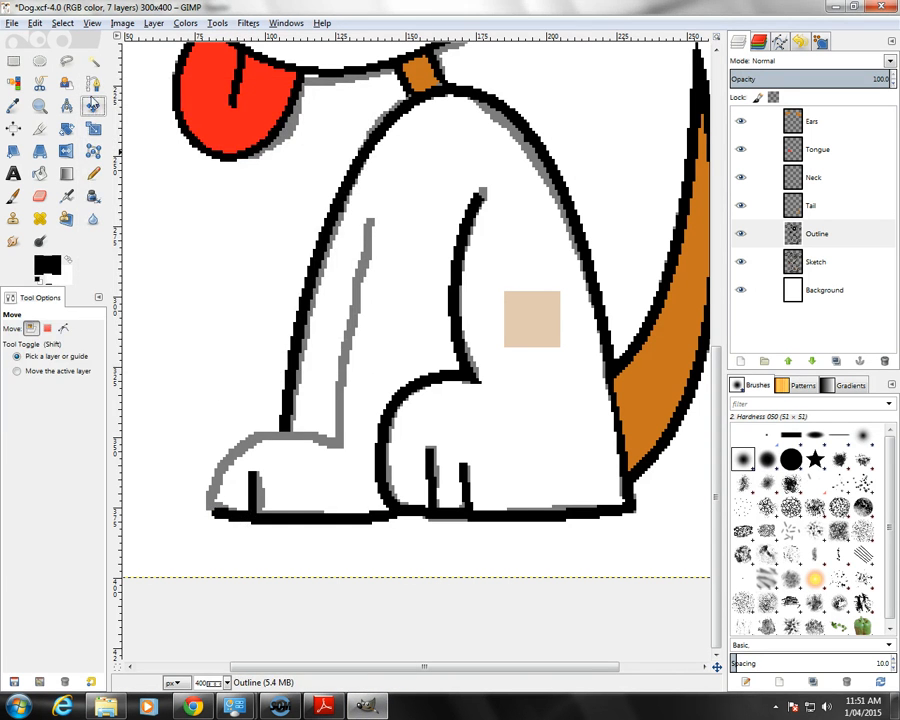
left_click(90, 85)
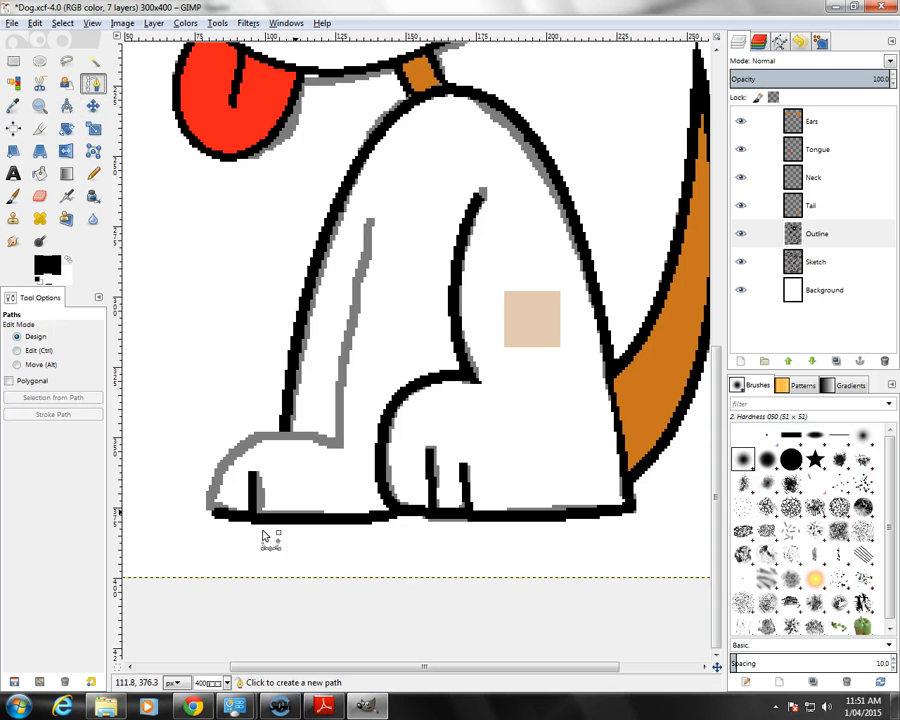
left_click(214, 511)
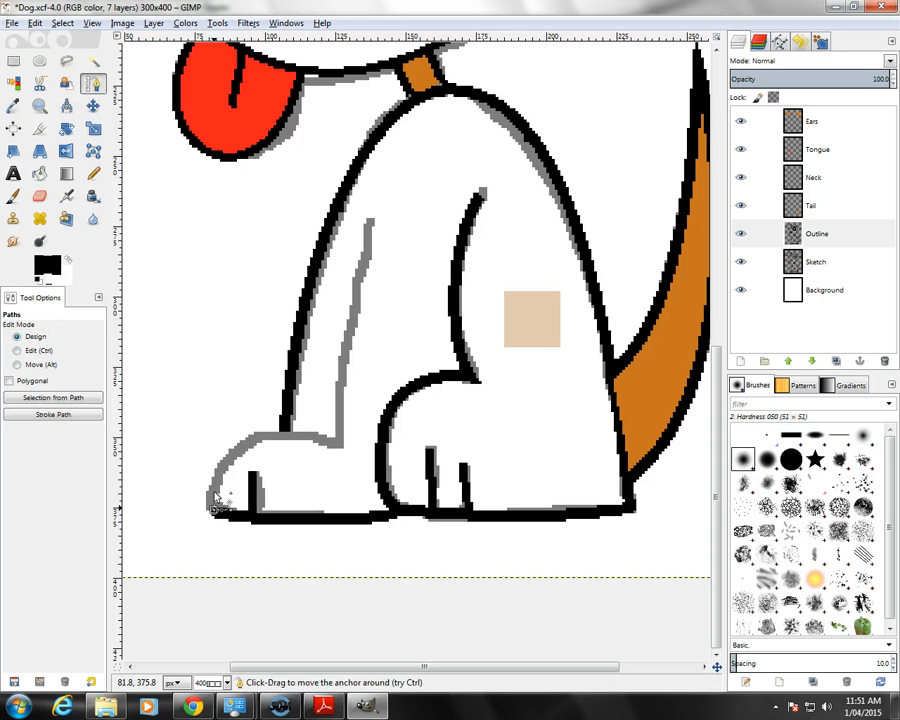
left_click(258, 438)
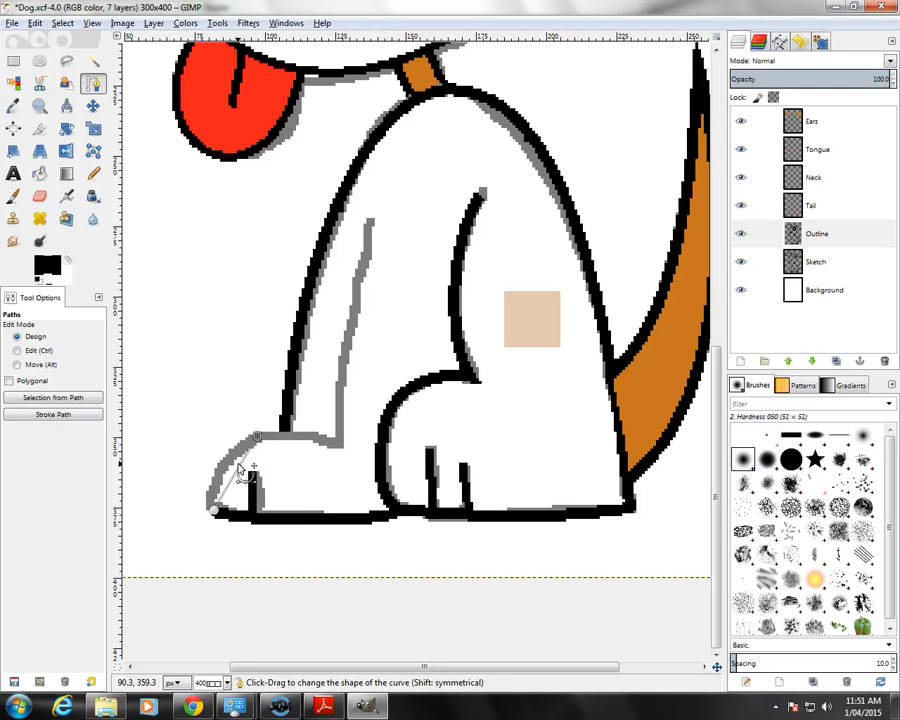
left_click_drag(229, 491, 221, 485)
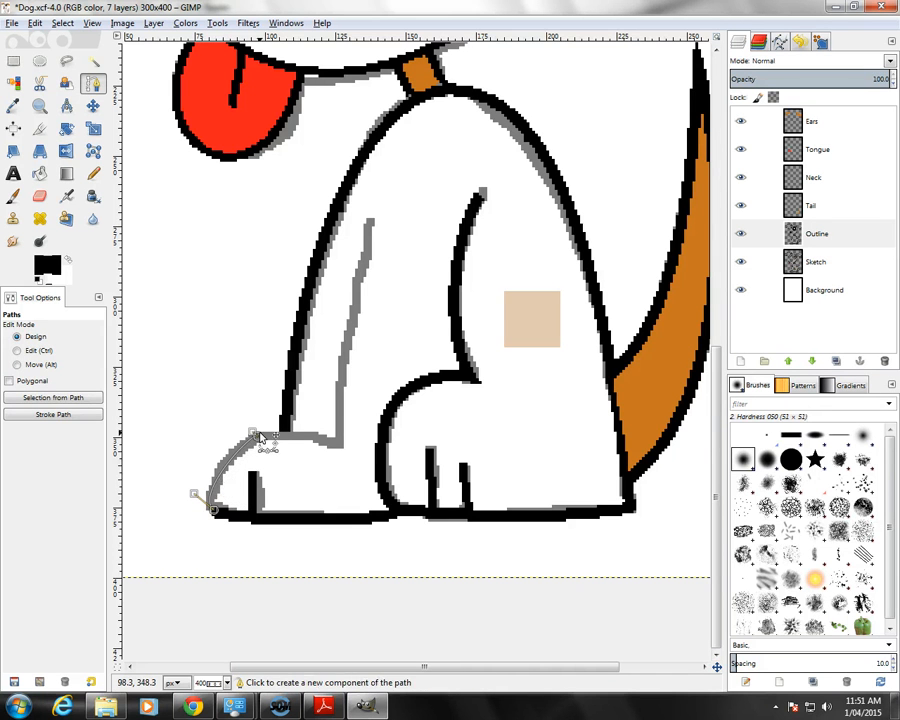
left_click_drag(240, 437, 238, 447)
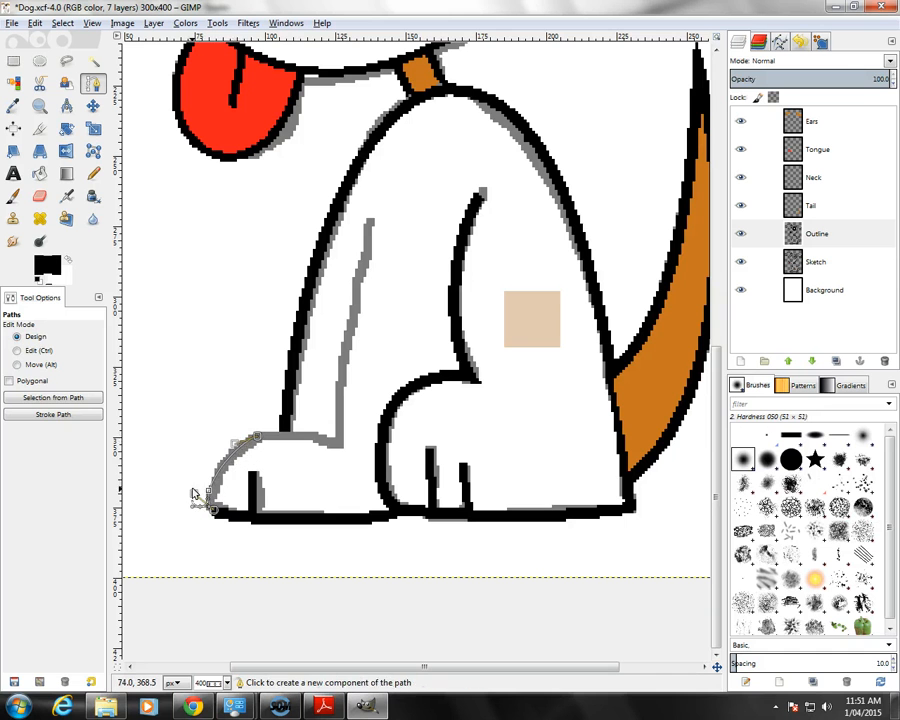
left_click_drag(194, 494, 202, 482)
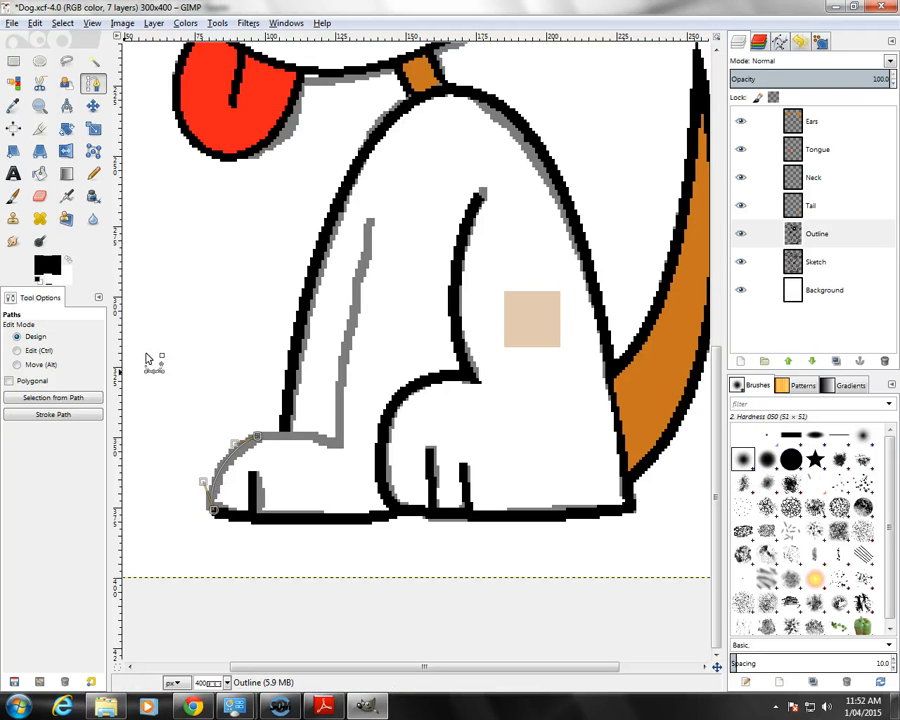
left_click(62, 414)
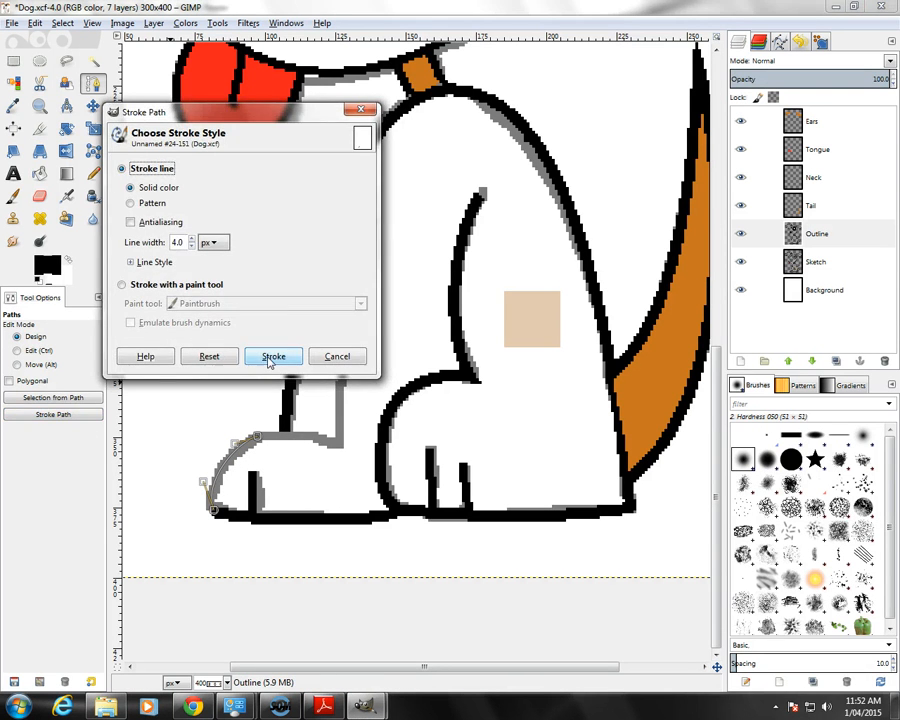
left_click(269, 358)
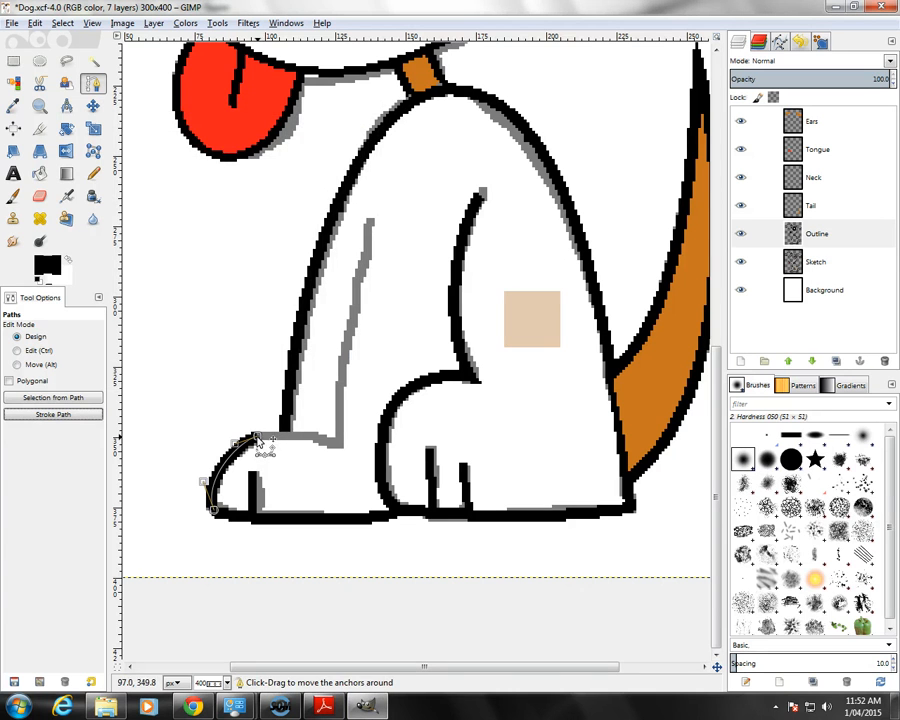
Draw a curved path along the front paw's upper edge to the leg line and stroke it 4 px solid without antialiasing.
left_click(93, 106)
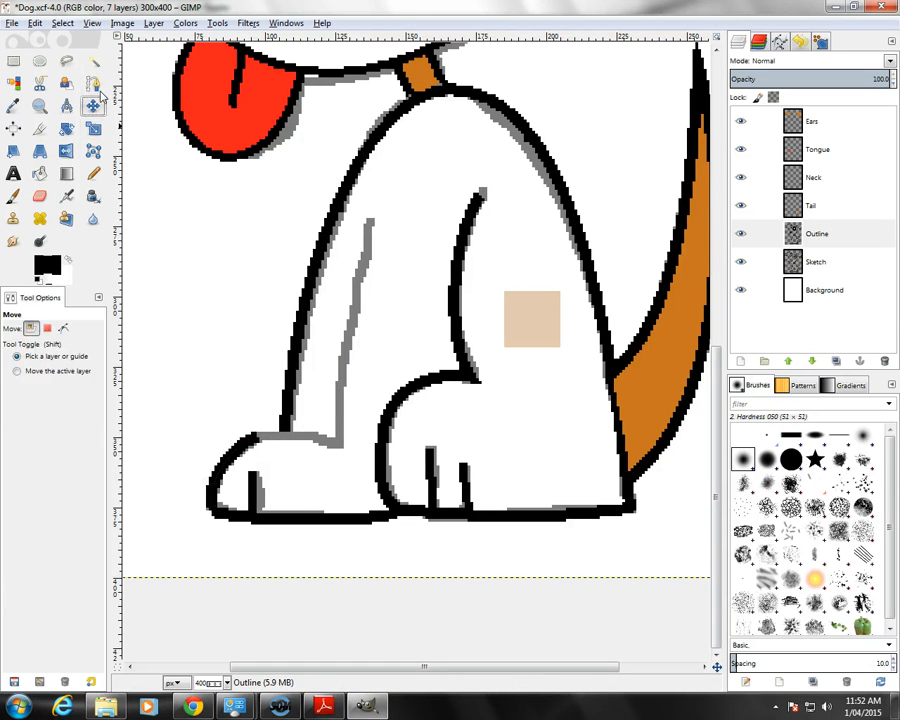
key("b")
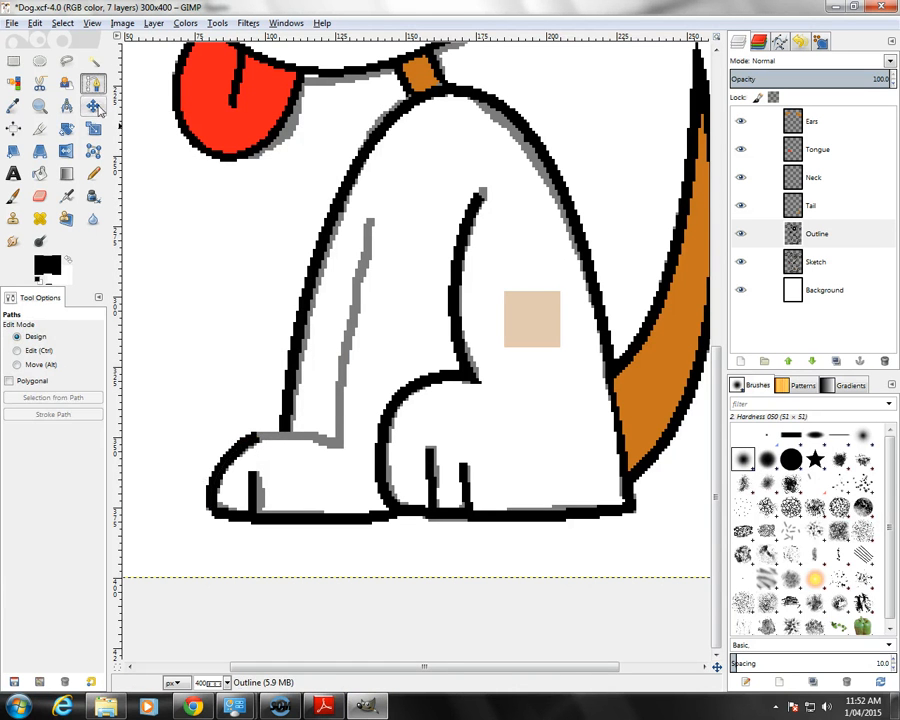
left_click(255, 438)
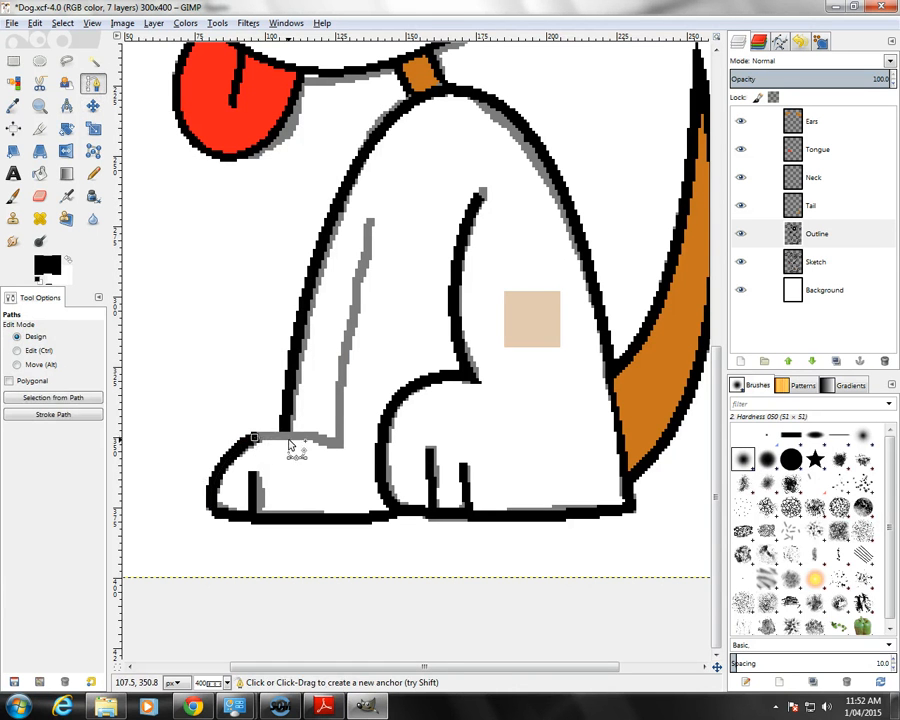
left_click(339, 445)
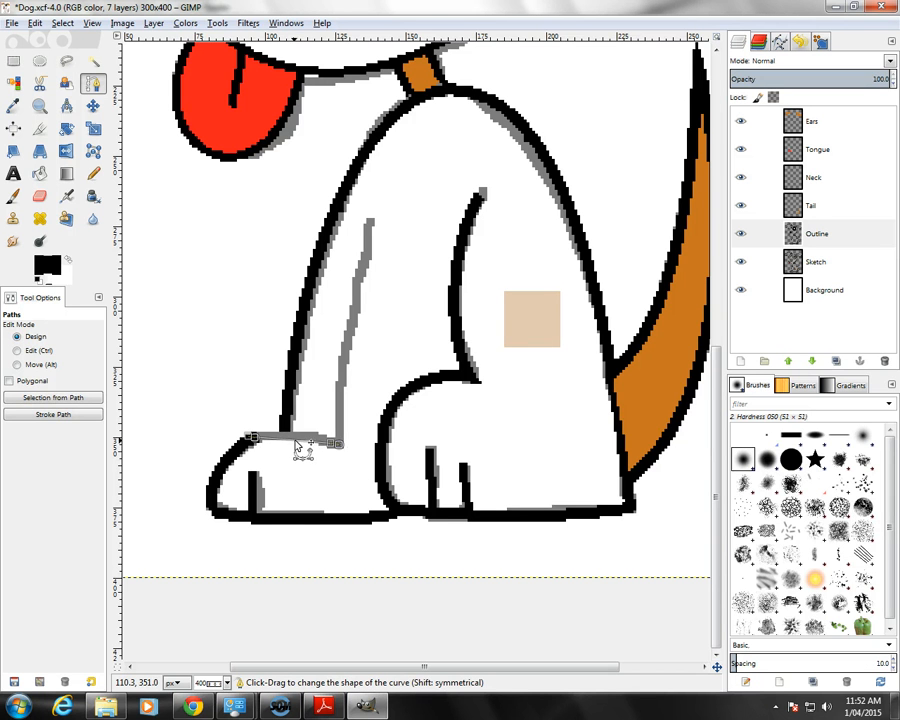
left_click_drag(296, 445, 332, 435)
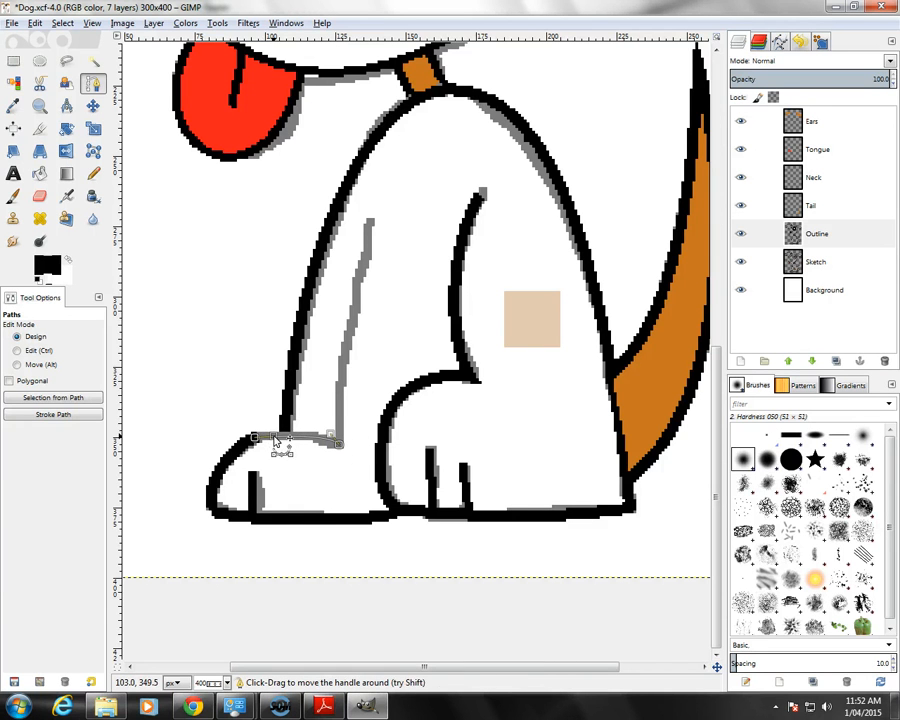
left_click(55, 414)
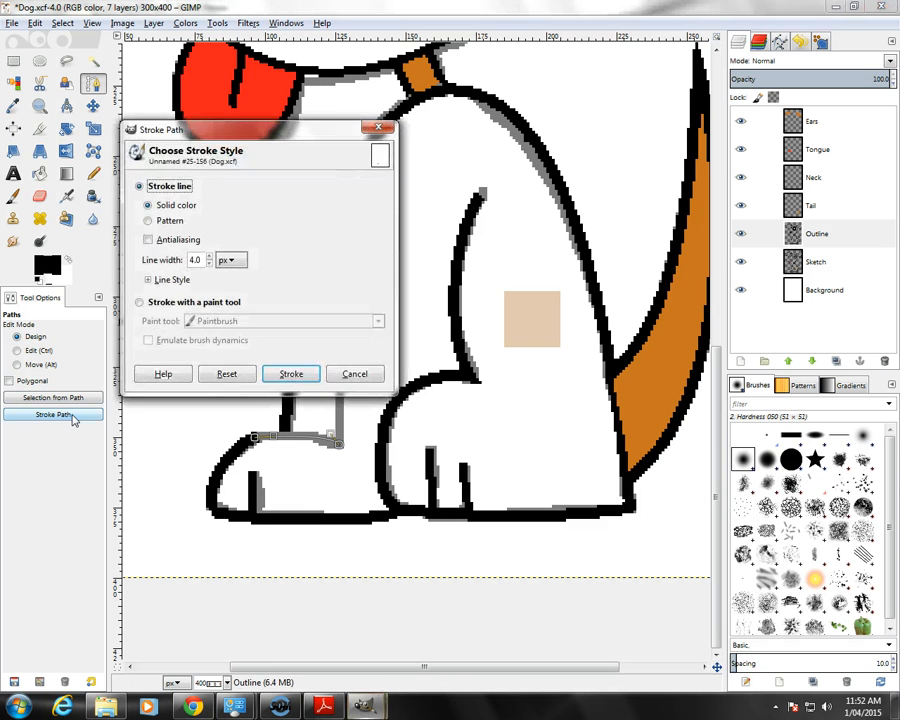
left_click(286, 376)
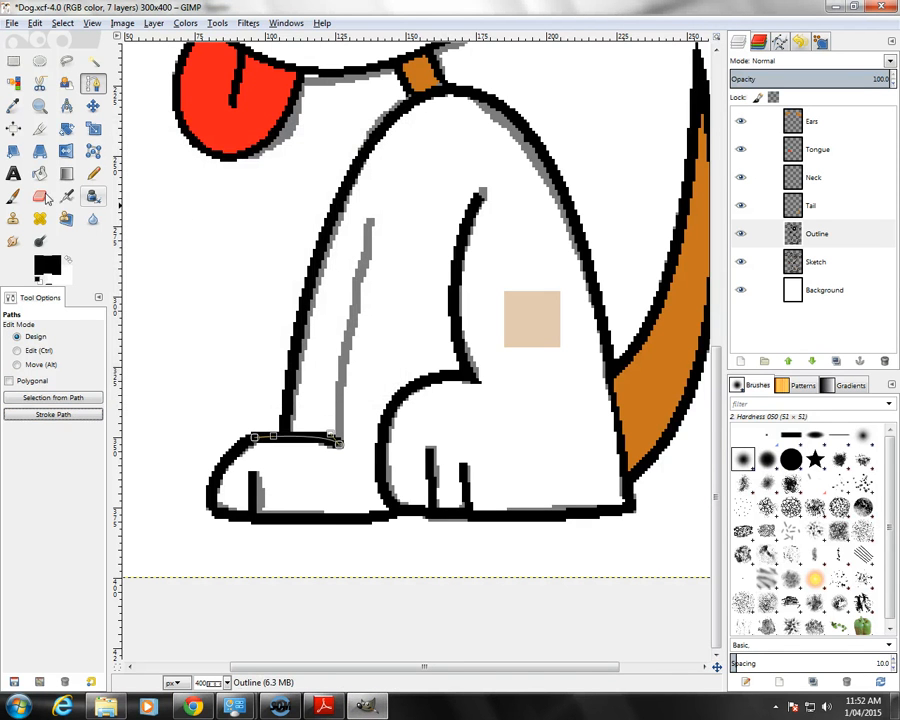
Trace the front leg's inner line down to the paw with a gently curved path and stroke it 4 px solid without antialiasing.
left_click(93, 105)
left_click(93, 83)
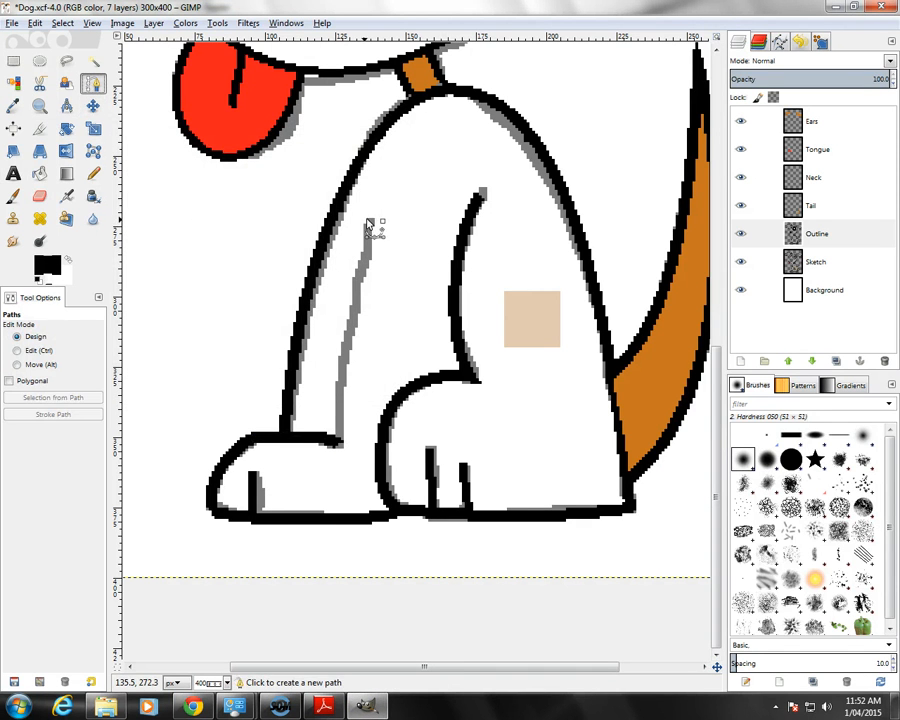
left_click(371, 221)
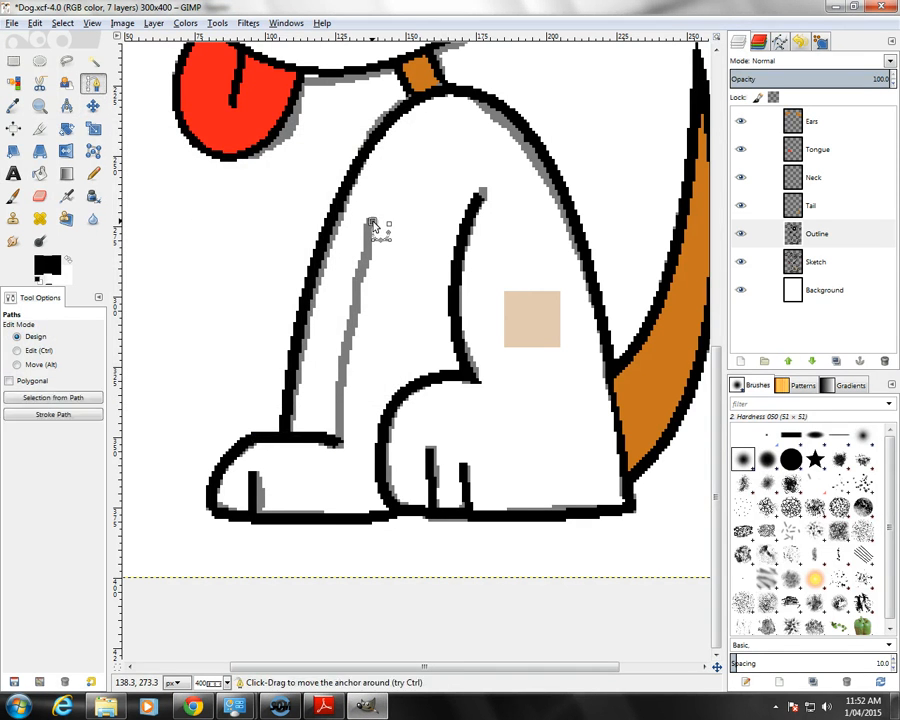
left_click(337, 441)
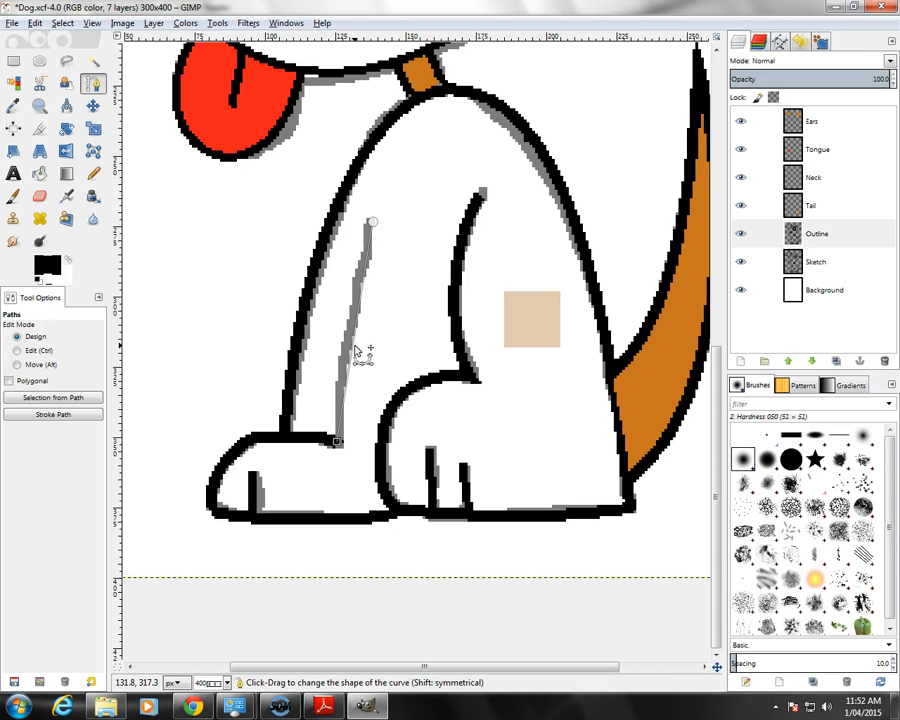
left_click_drag(355, 350, 348, 350)
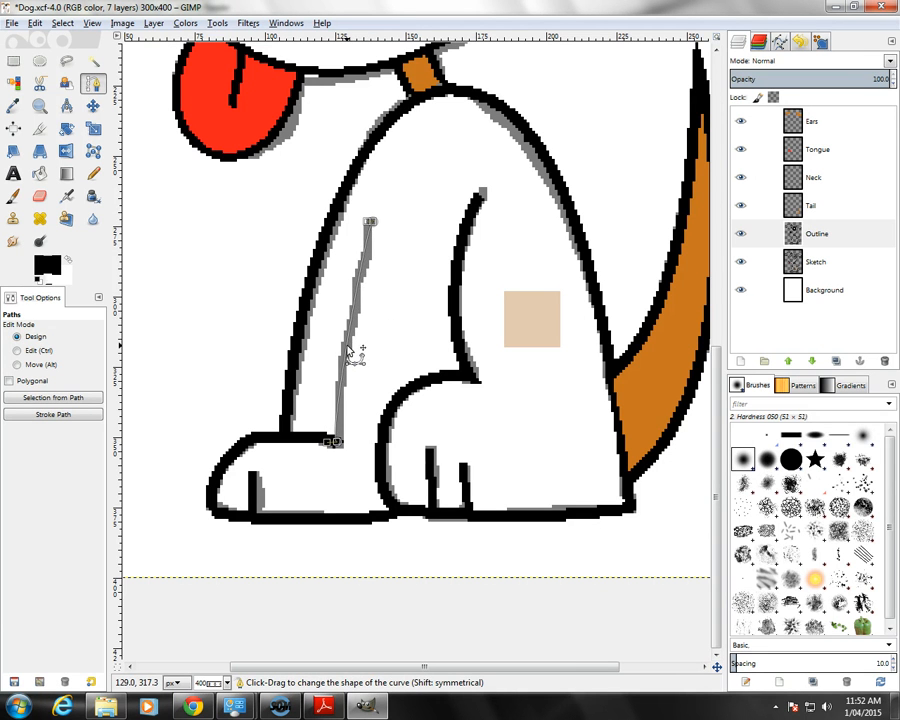
left_click_drag(370, 222, 358, 265)
mouse_move(336, 441)
left_mouse_down()
mouse_move(324, 433)
mouse_move(331, 409)
left_mouse_up()
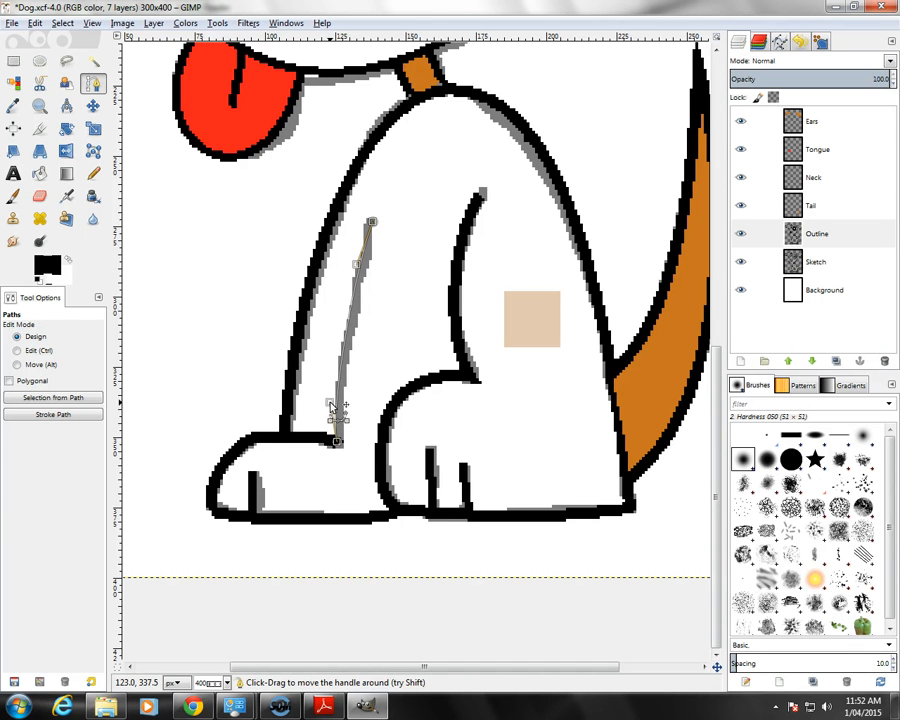
left_click(53, 414)
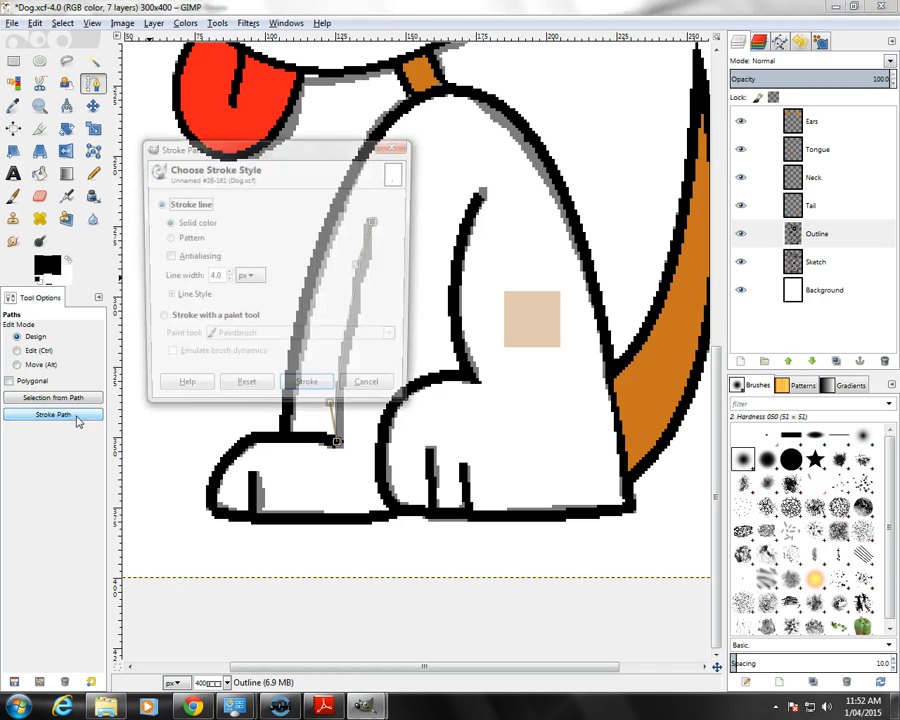
left_click(307, 393)
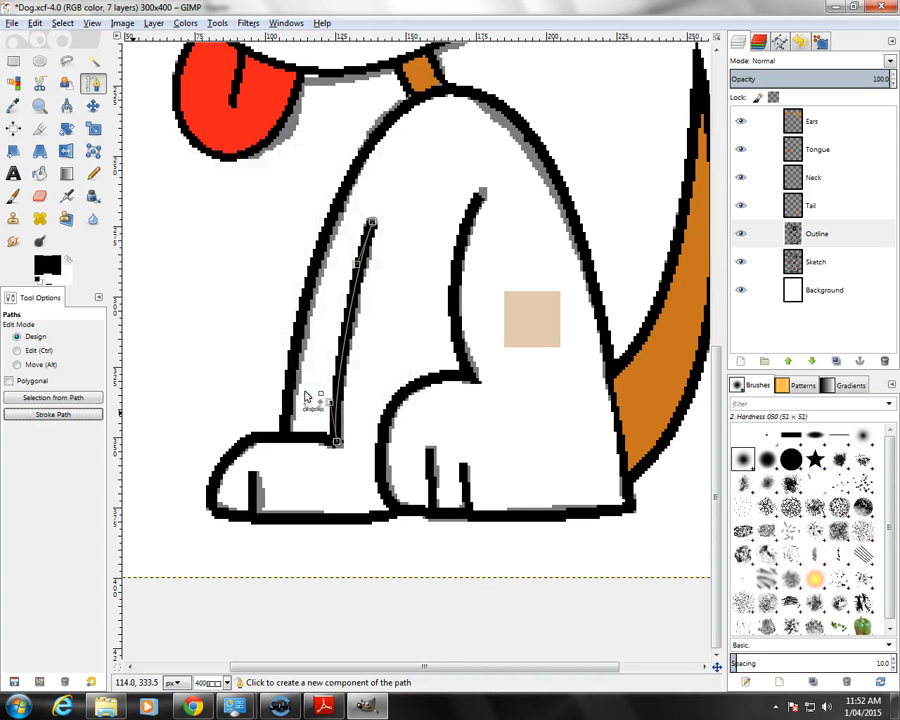
Switch to the test PDF in Adobe Reader, clear the Dog.xcf instruction's highlight, and review the Outline layer instruction with a temporary highlight.
left_click(323, 707)
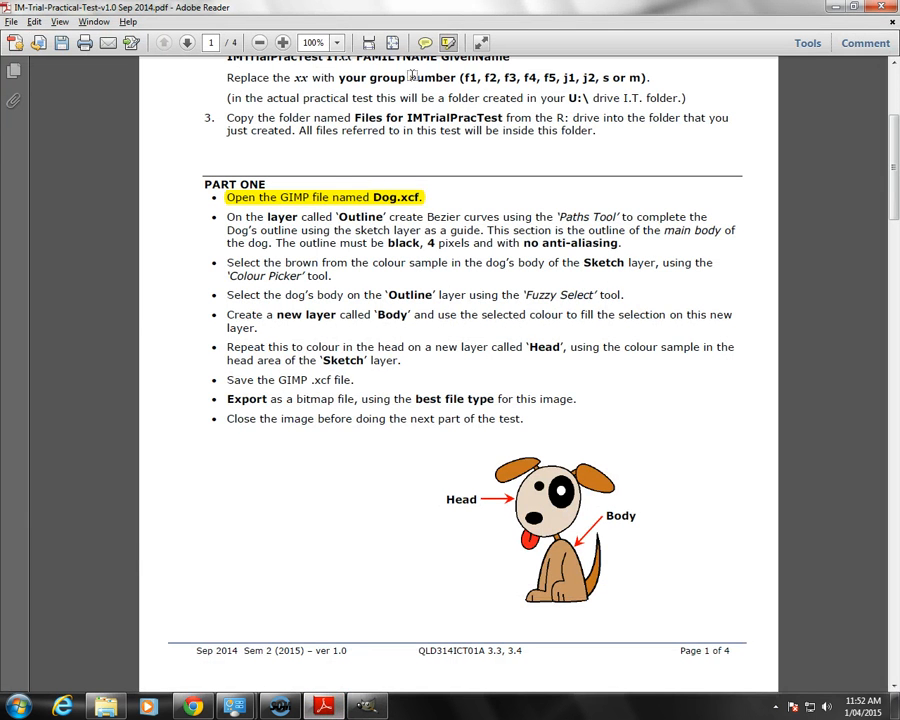
key("ctrl+z")
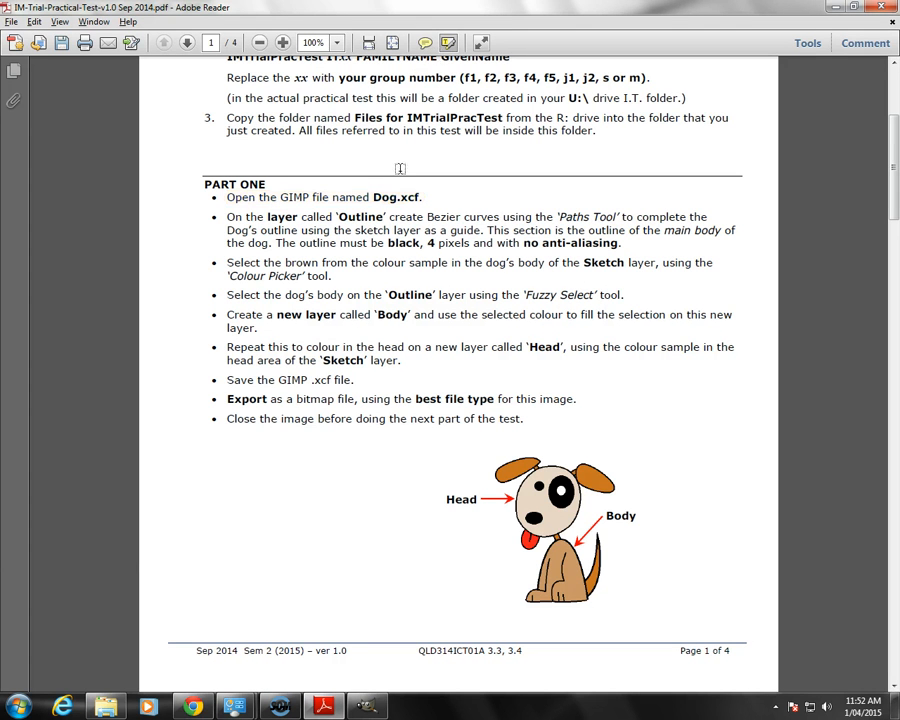
mouse_move(229, 217)
left_mouse_down()
mouse_move(643, 250)
mouse_move(641, 241)
mouse_move(634, 256)
mouse_move(623, 243)
left_mouse_up()
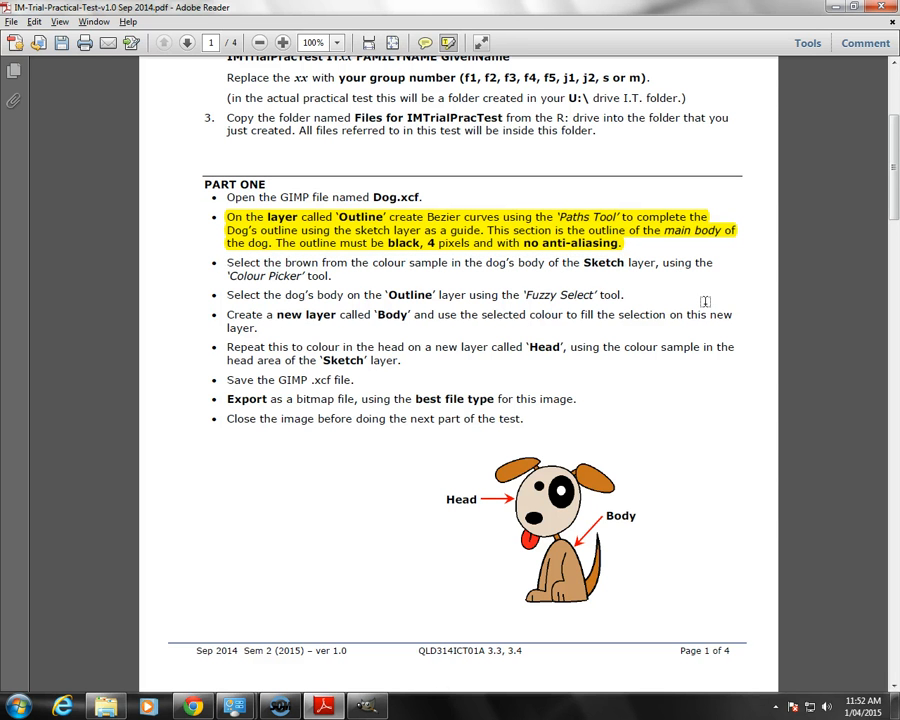
key("ctrl+z")
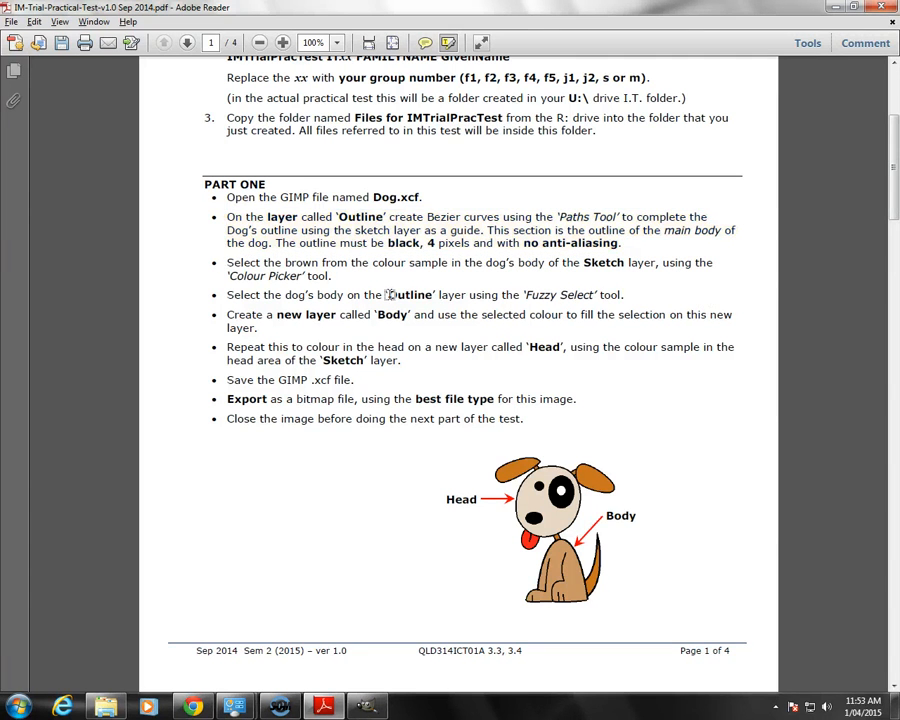
Highlight the brown-sample instruction in the PDF and, back in GIMP, pick the body's colour sample on the Sketch layer as the foreground colour.
left_click_drag(339, 279, 242, 262)
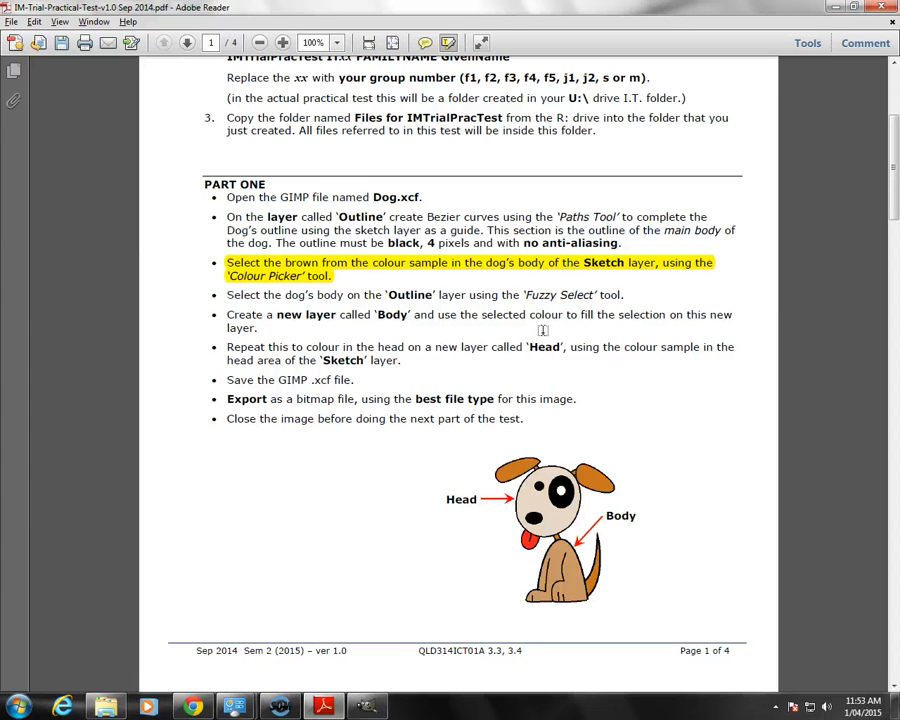
left_click(369, 706)
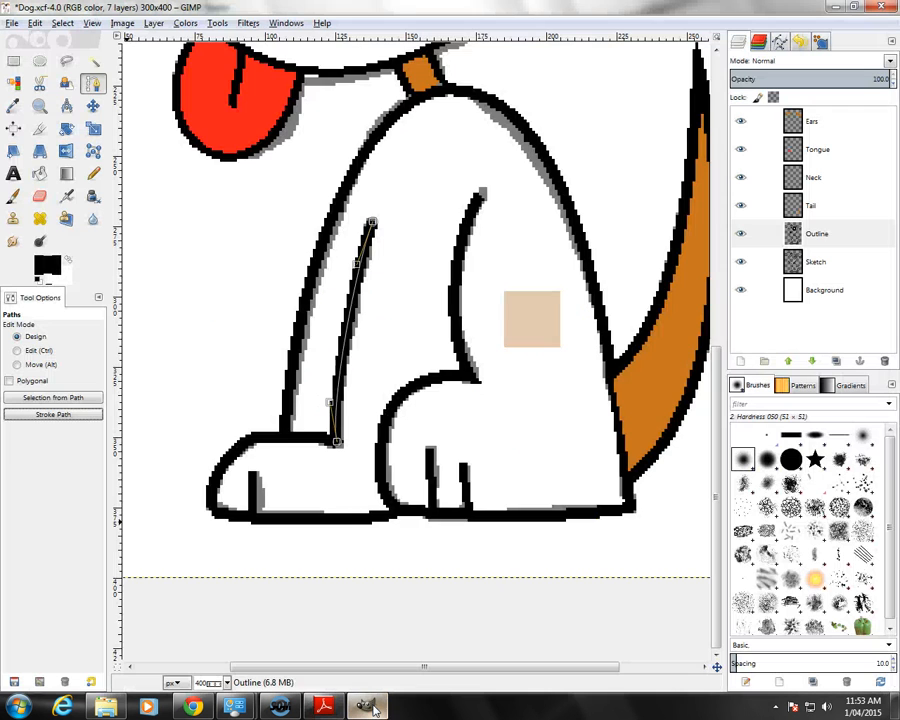
scroll(430, 463, "down", 2, "ctrl")
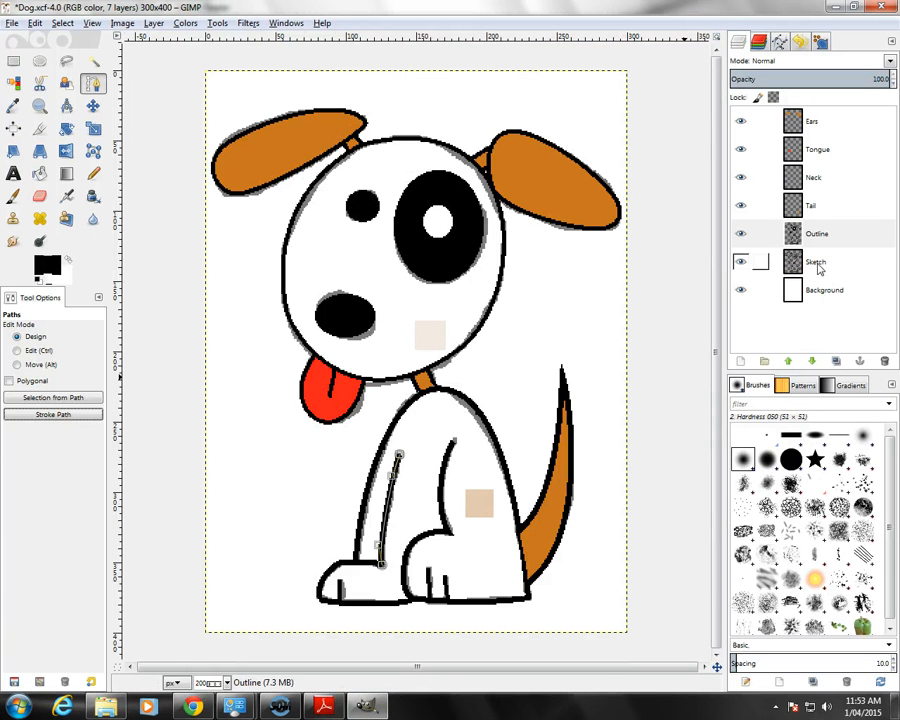
left_click(815, 263)
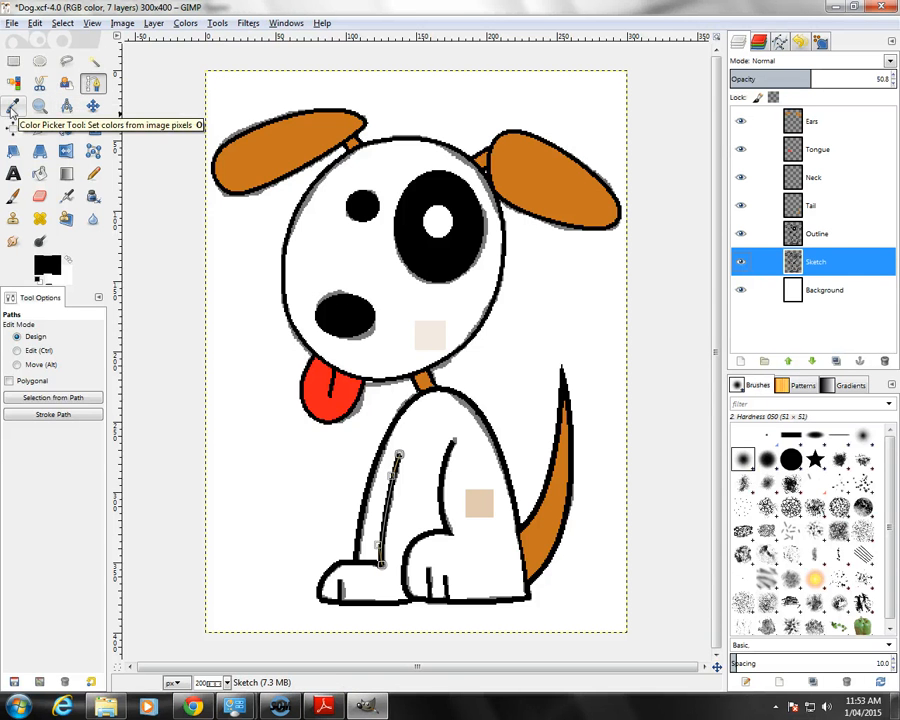
left_click(12, 107)
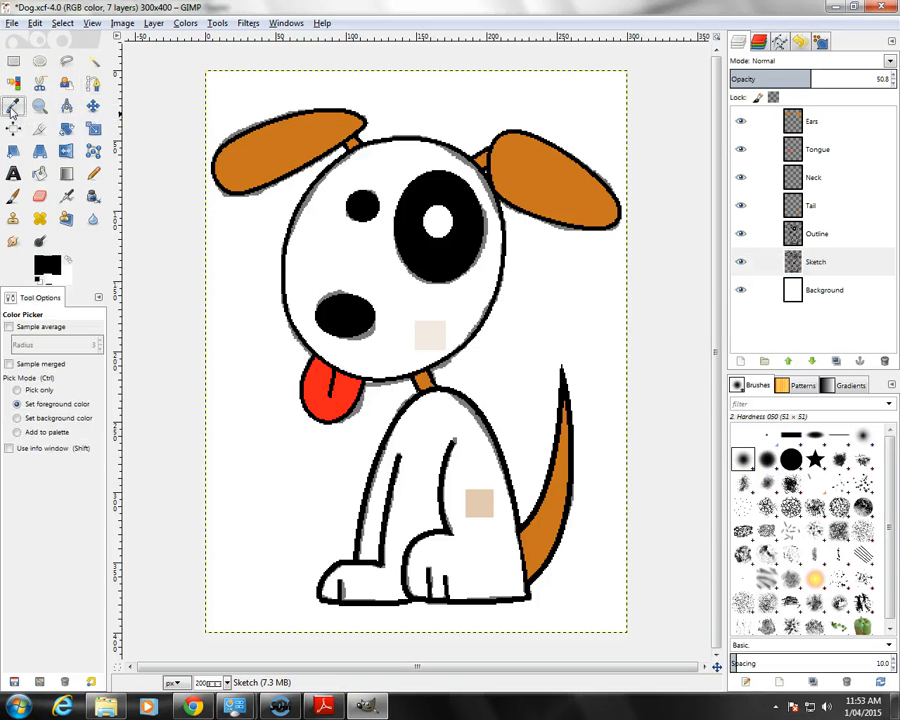
left_click(485, 498)
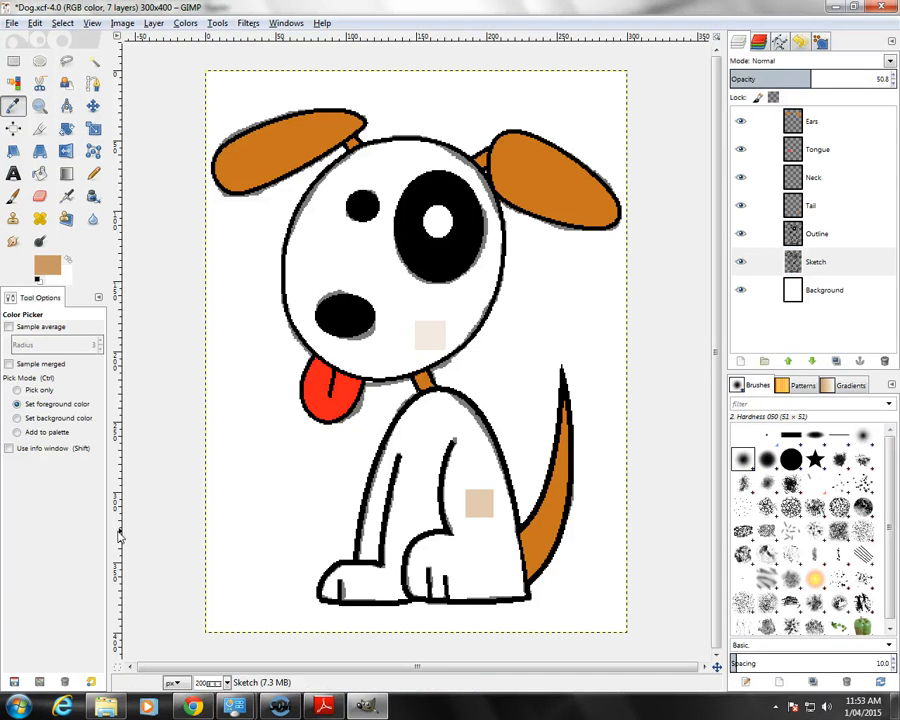
Highlight the Fuzzy Select instruction in Adobe Reader and, in GIMP, fuzzy-select the dog's body on the Outline layer with antialiasing off.
left_click(322, 707)
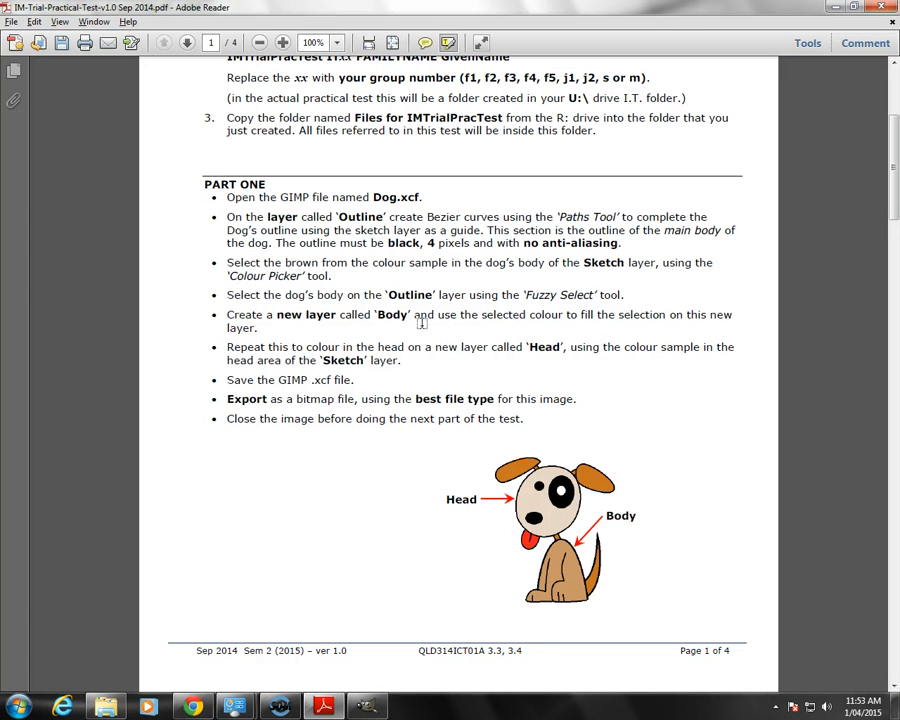
left_click_drag(226, 295, 622, 296)
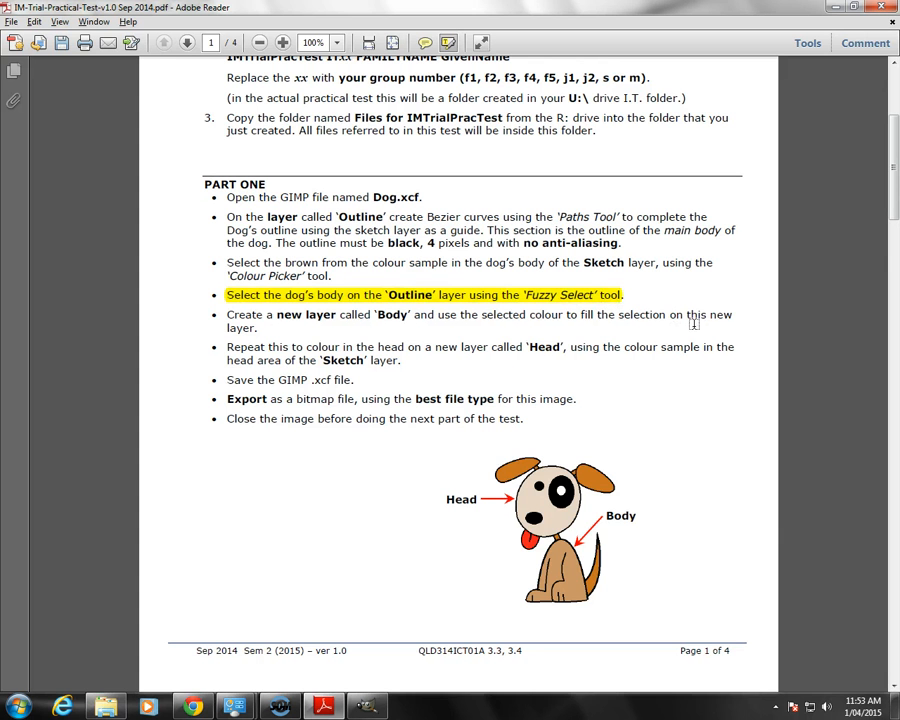
left_click(365, 708)
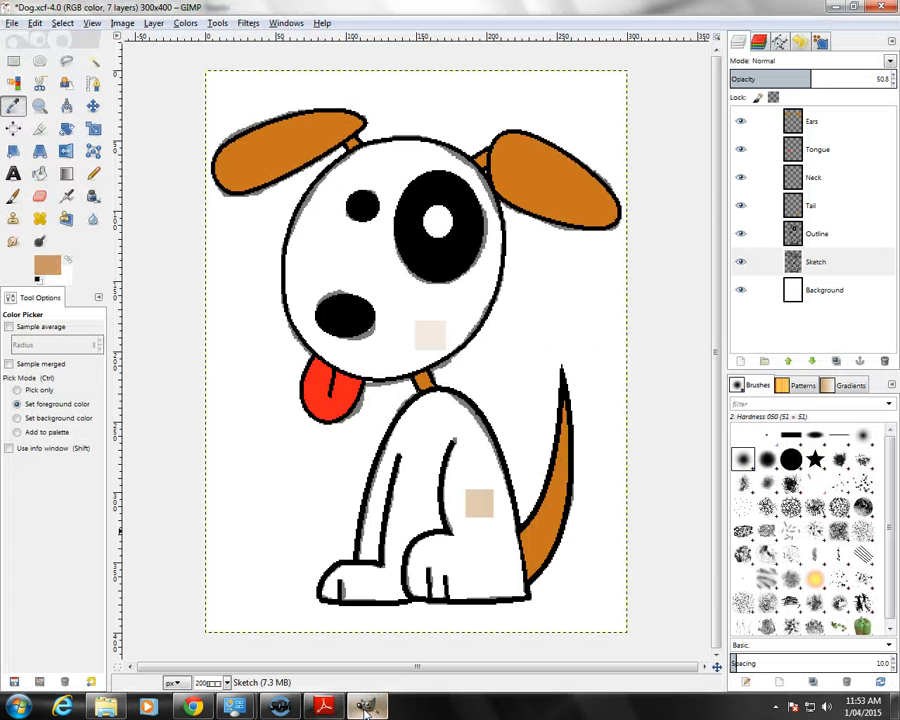
left_click(93, 62)
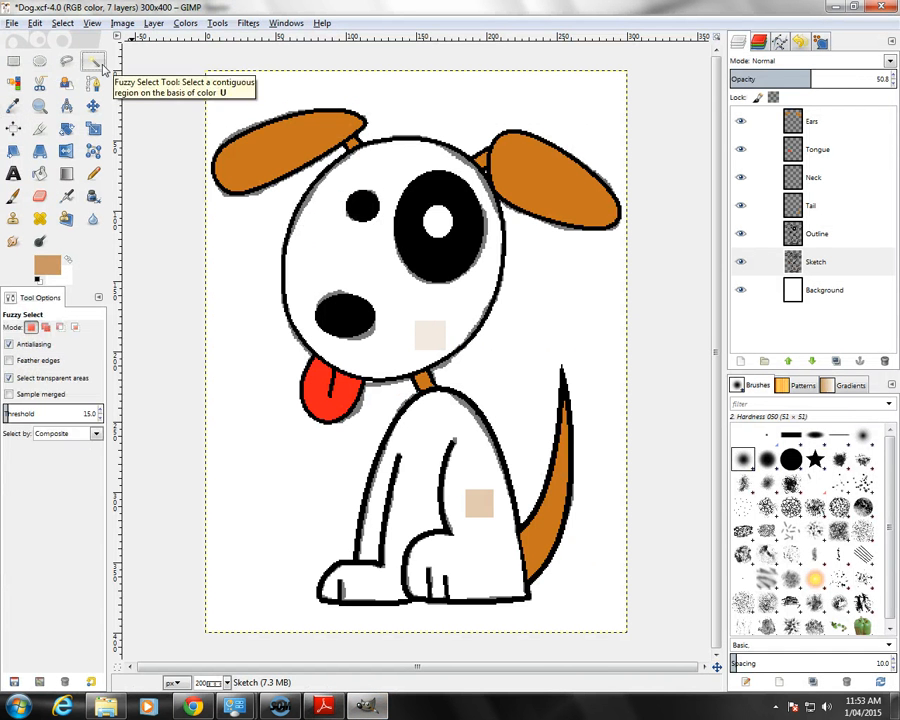
left_click(814, 236)
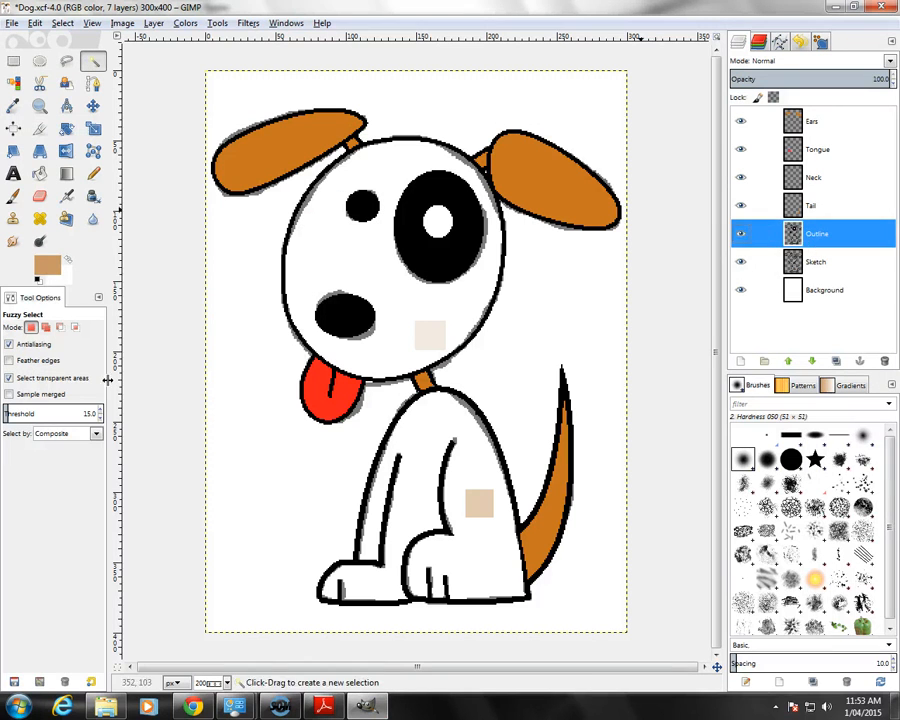
left_click(38, 345)
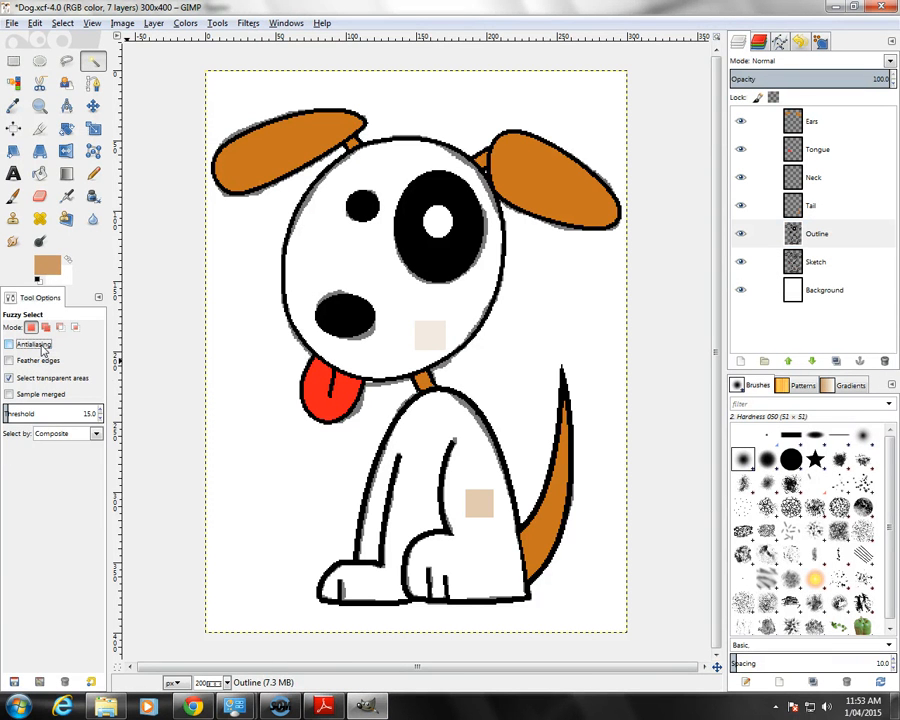
left_click(420, 485)
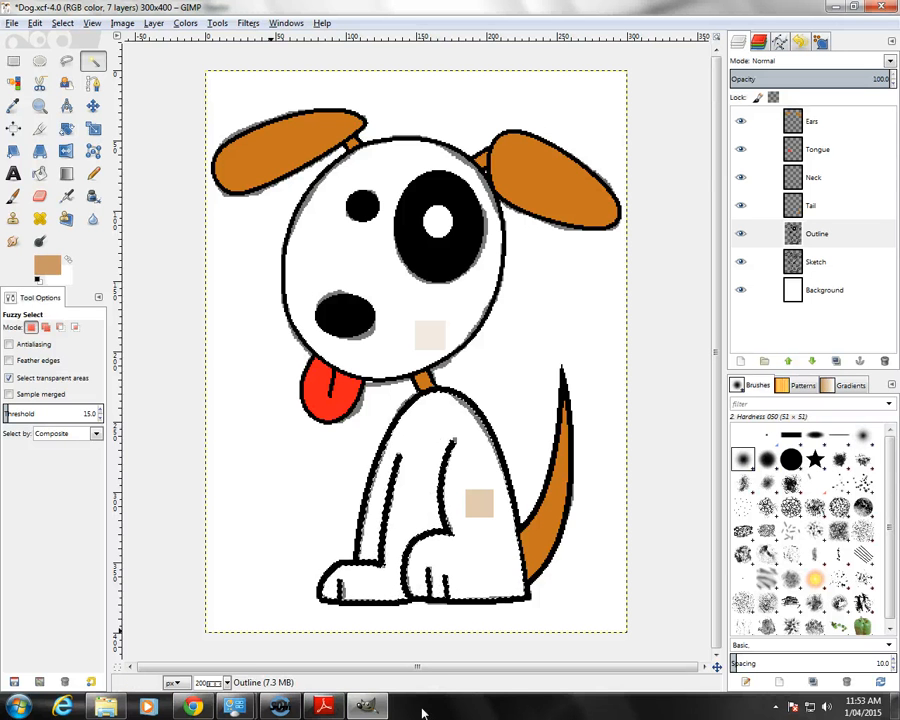
Highlight the Body layer instruction in the PDF and, in GIMP, create a transparent layer named Body and fill the selection with the brown.
left_click(323, 706)
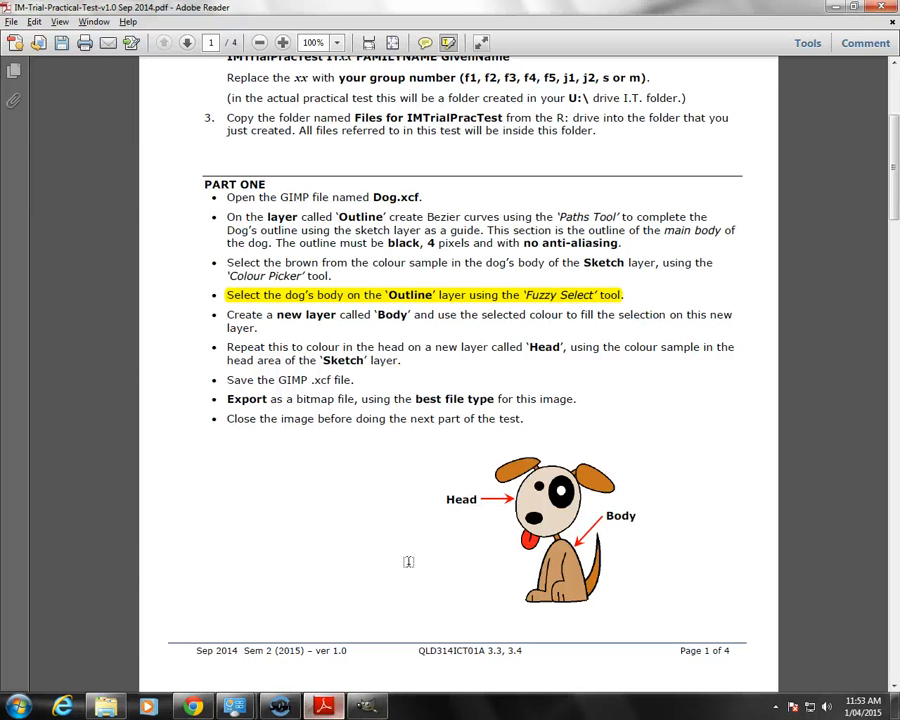
left_click(407, 503)
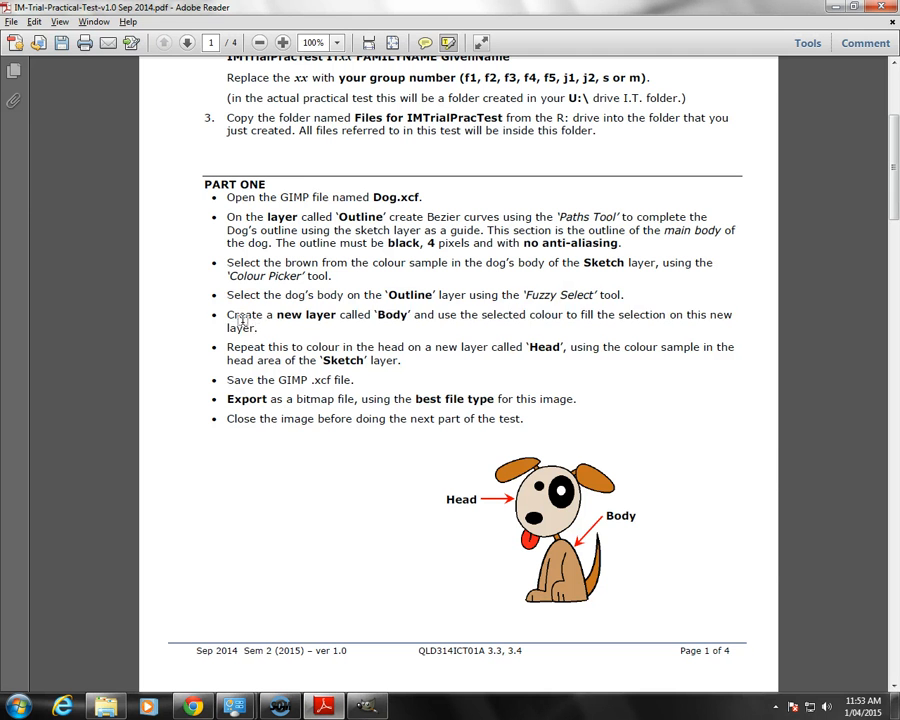
left_click_drag(241, 320, 222, 314)
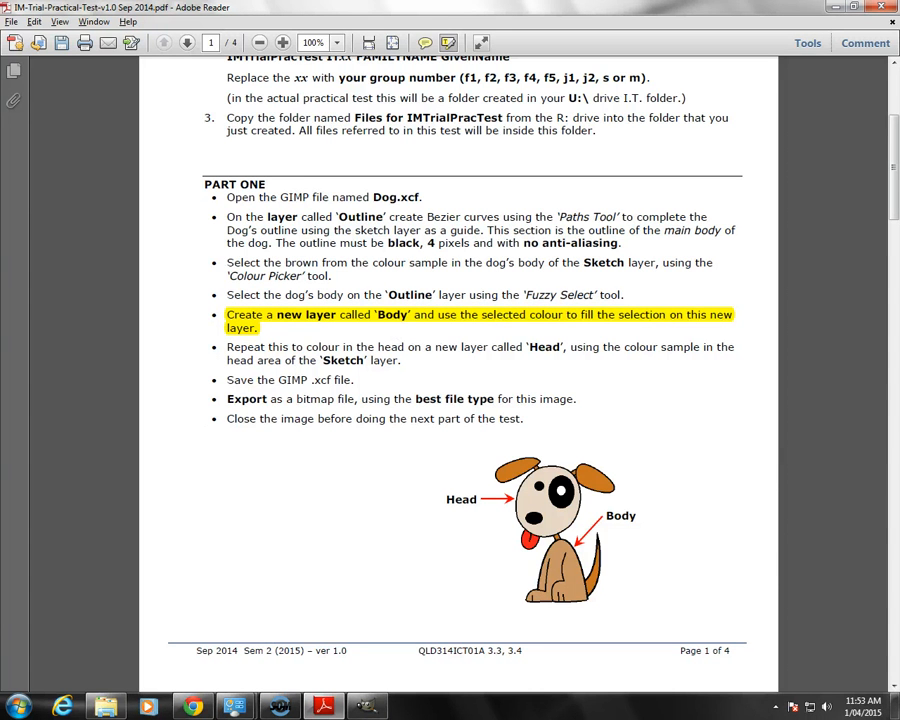
left_click(367, 706)
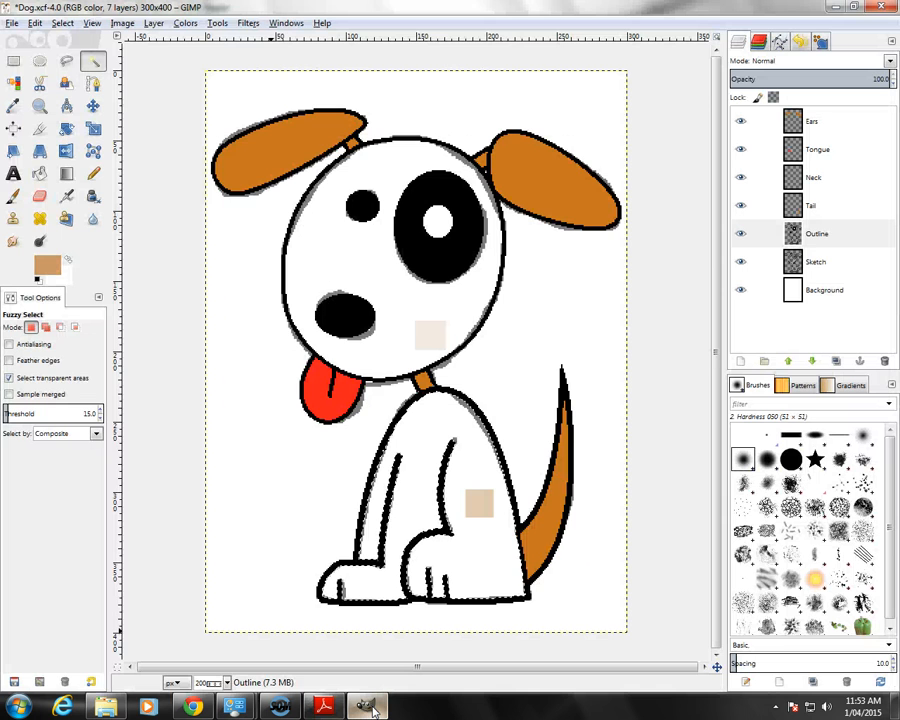
left_click(740, 361)
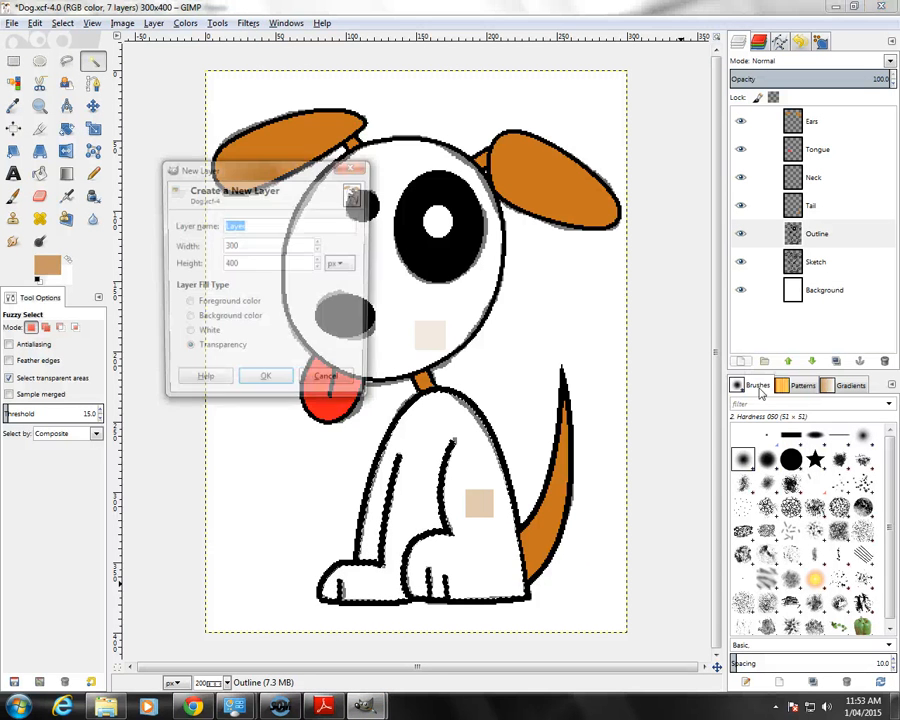
type("Bo")
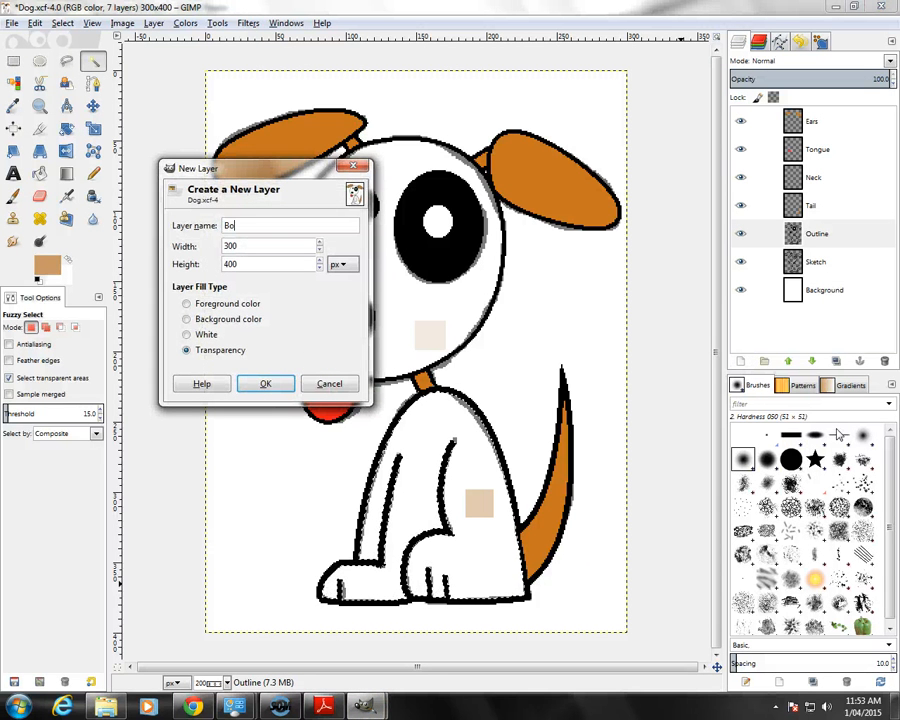
type("dy")
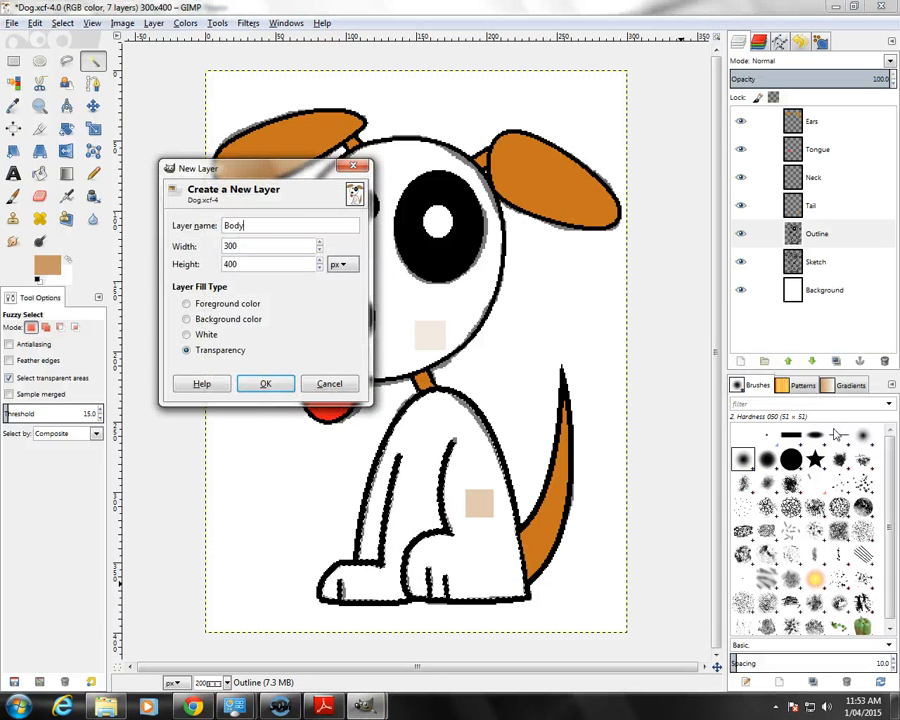
left_click(266, 383)
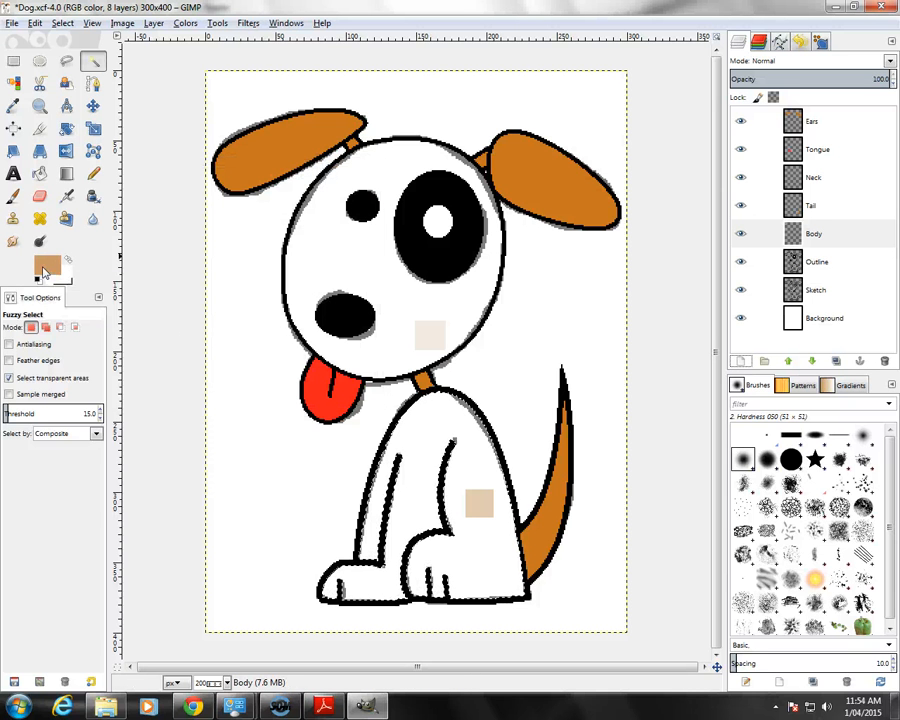
left_click_drag(44, 270, 433, 430)
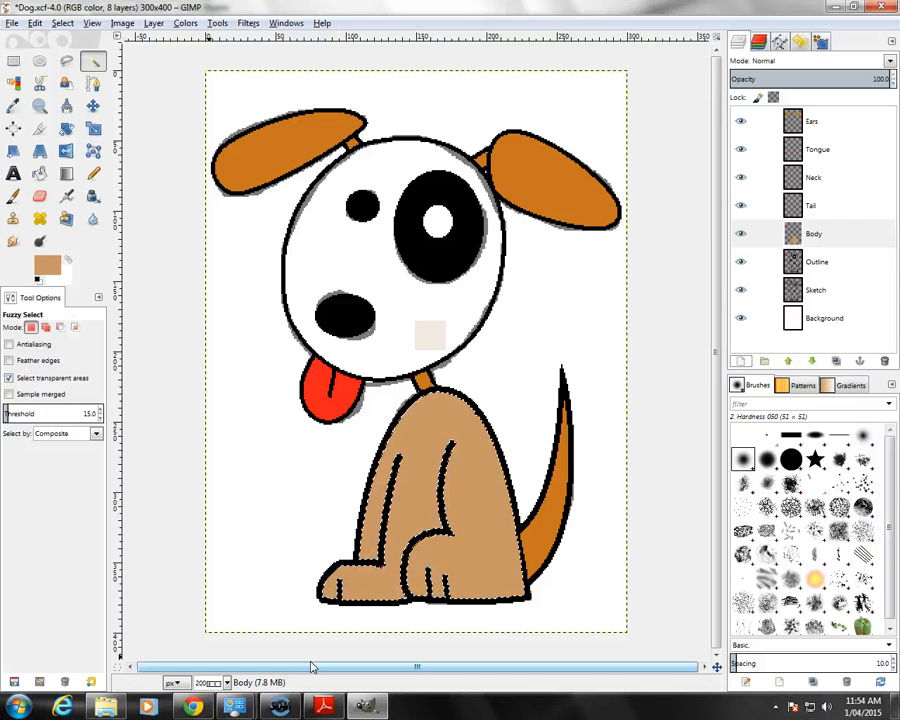
Highlight the Head layer instruction in Adobe Reader and, in GIMP, pick the head's colour sample on the Sketch layer as the foreground colour.
left_click(321, 707)
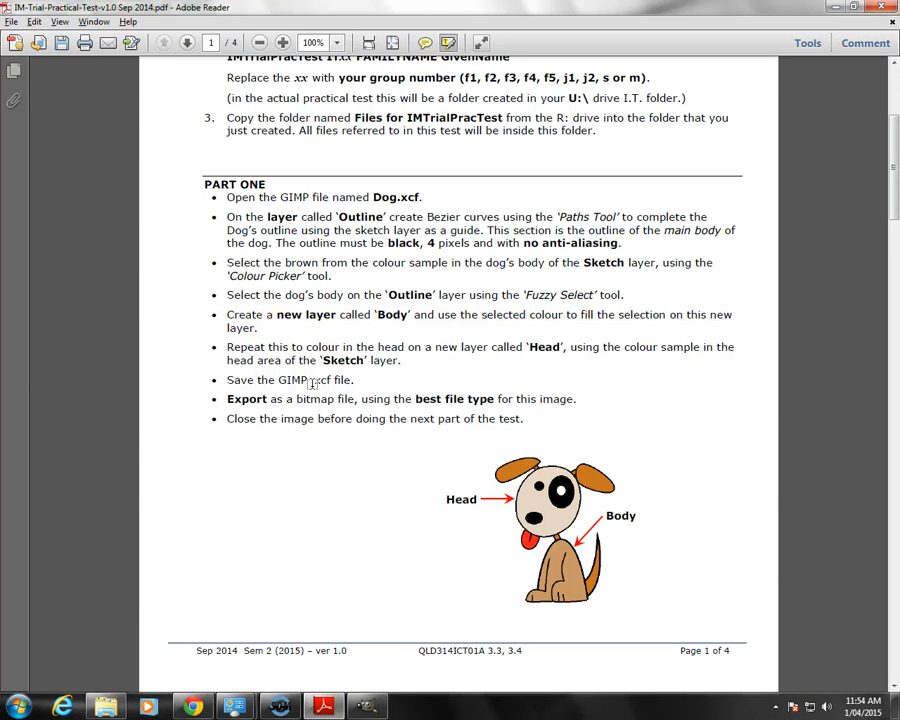
left_click_drag(408, 361, 231, 346)
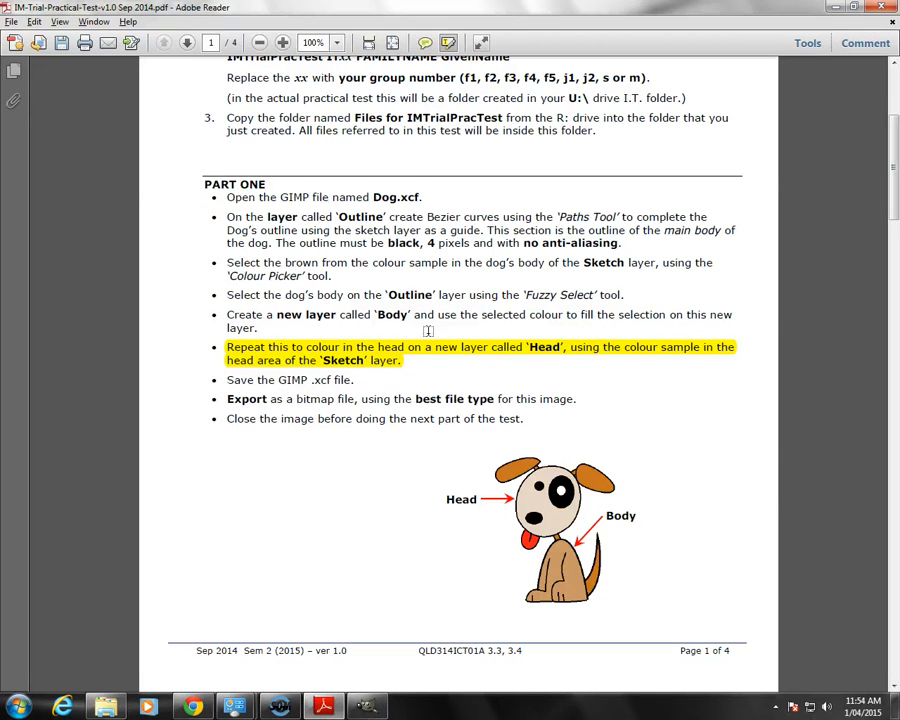
left_click(367, 706)
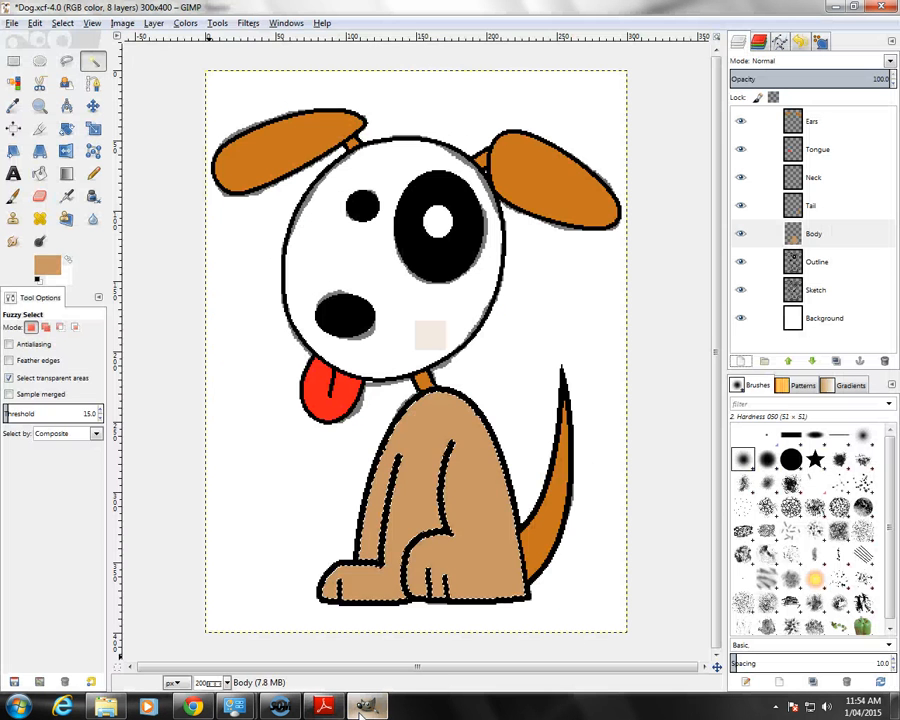
left_click(815, 290)
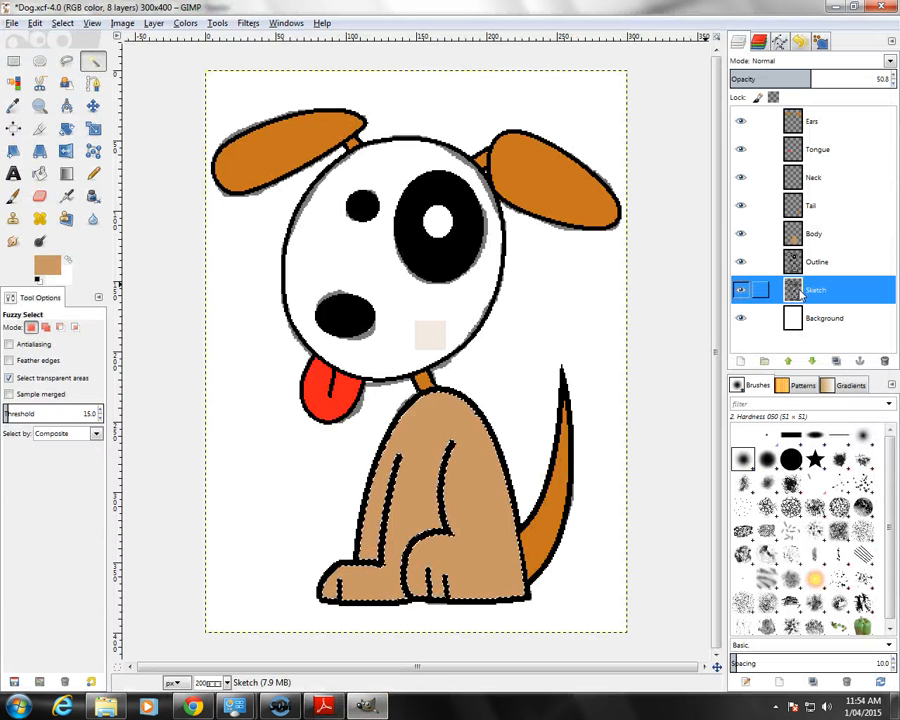
left_click(12, 106)
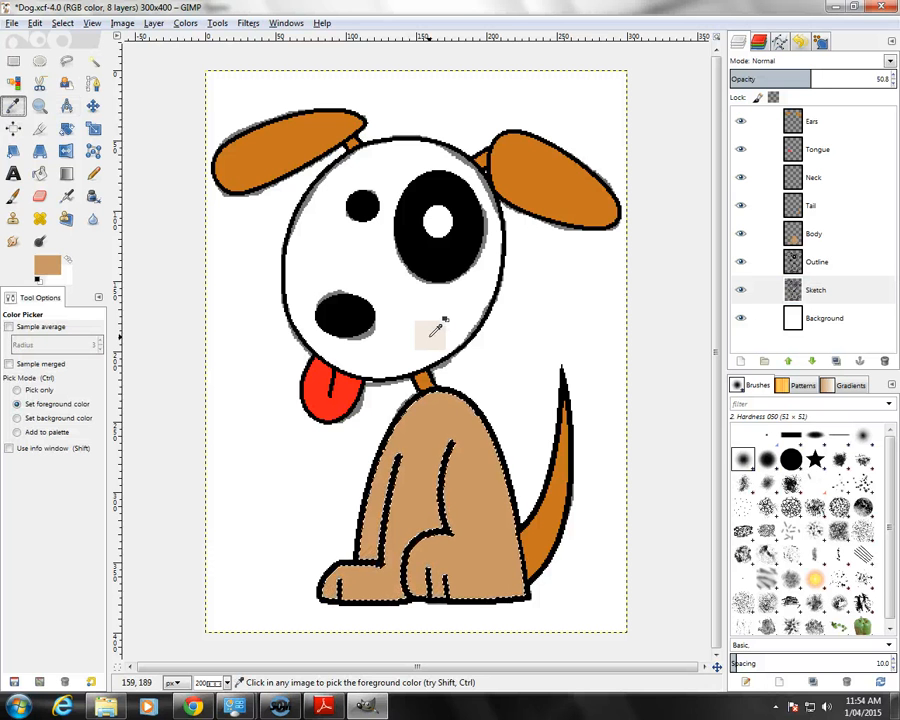
left_click(431, 335)
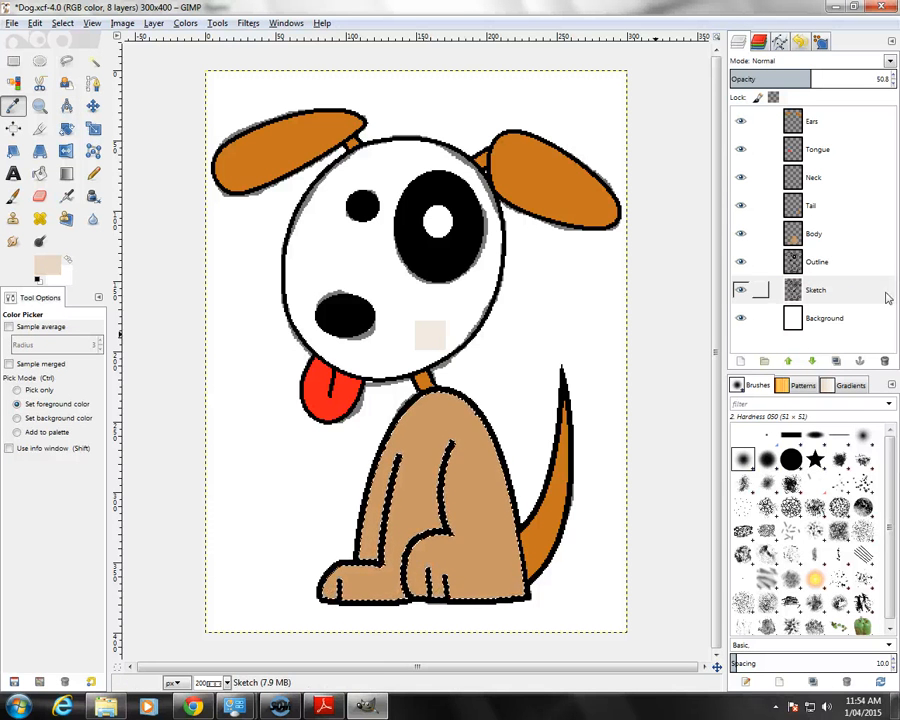
left_click(815, 262)
left_click(431, 332)
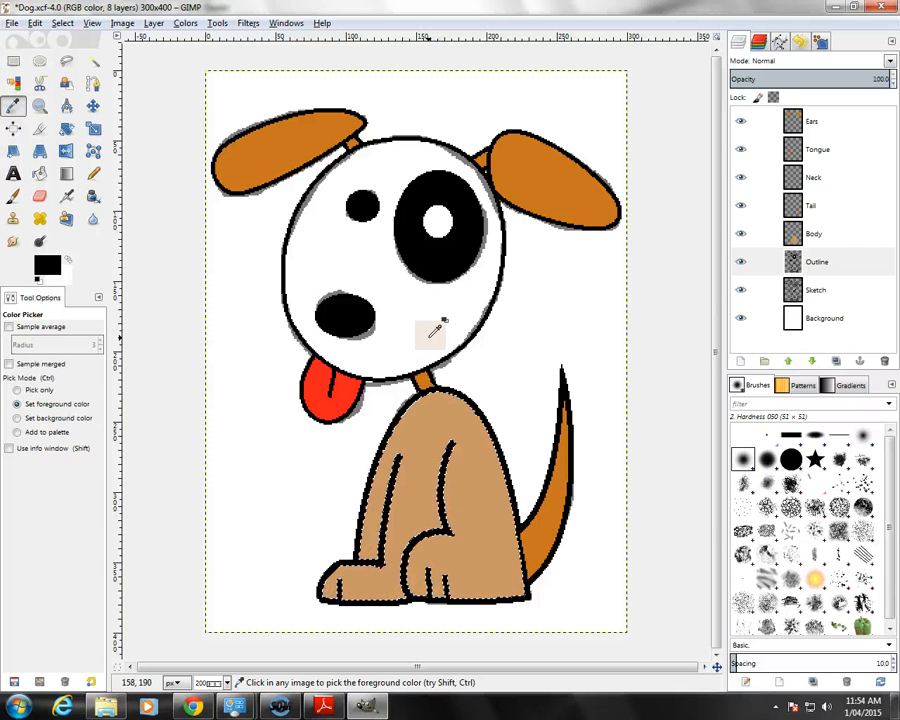
left_click(752, 290)
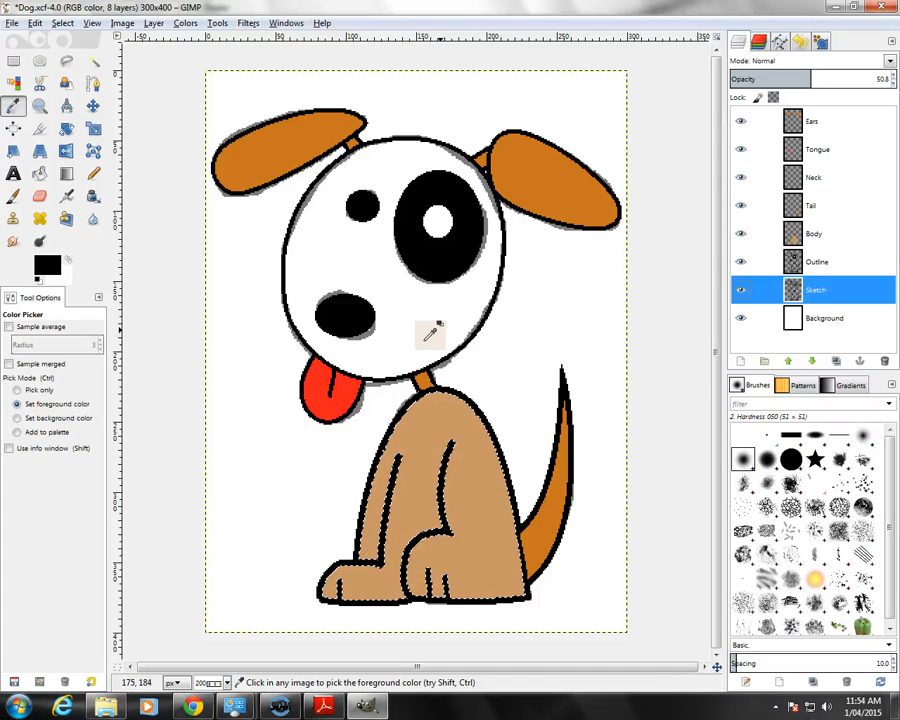
left_click(433, 333)
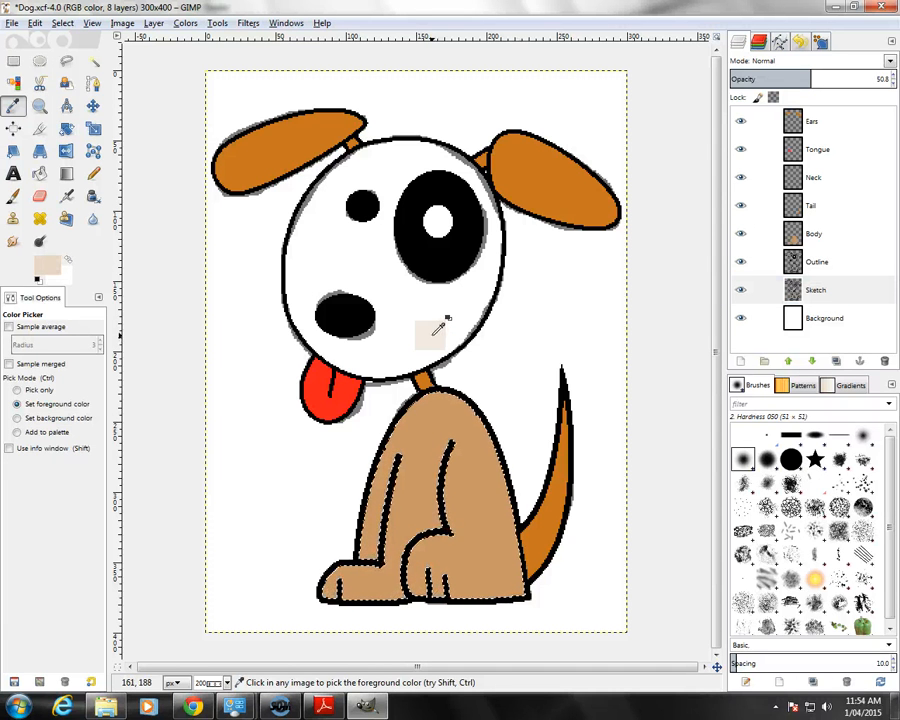
Create a new transparent layer named Head above the Sketch layer.
left_click(740, 362)
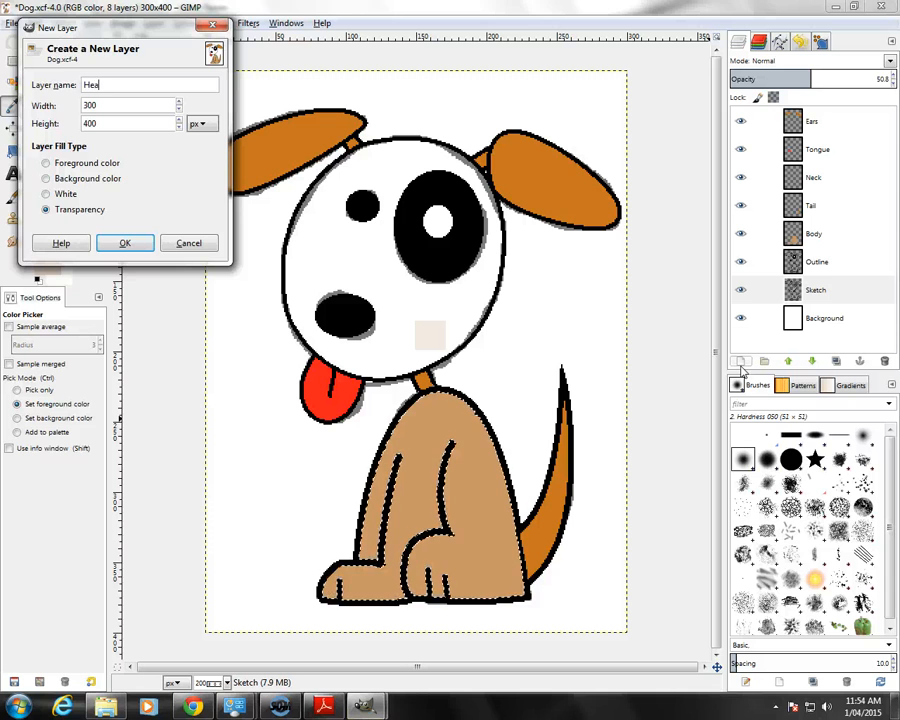
type("Head")
key("Return")
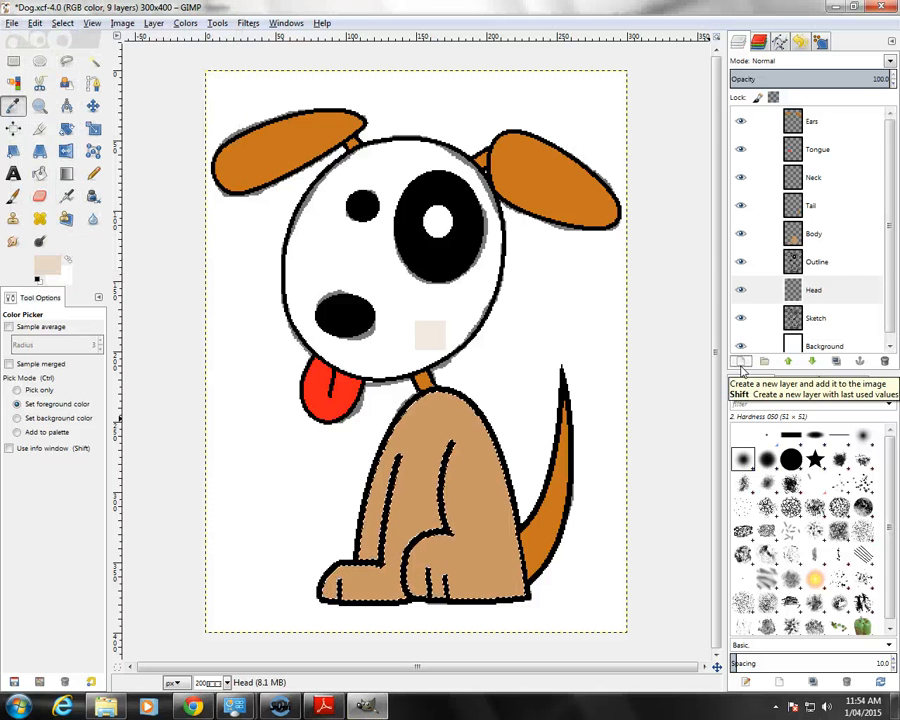
Fuzzy-select the dog's head interior on the Sketch layer with antialiasing off.
left_click(93, 62)
left_click(760, 318)
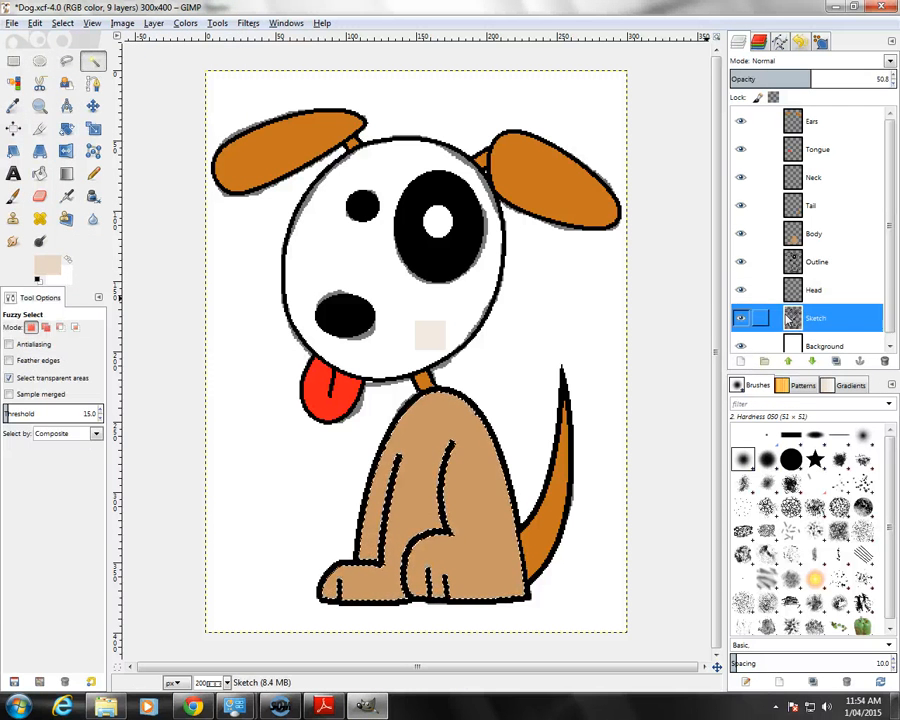
left_click(370, 280)
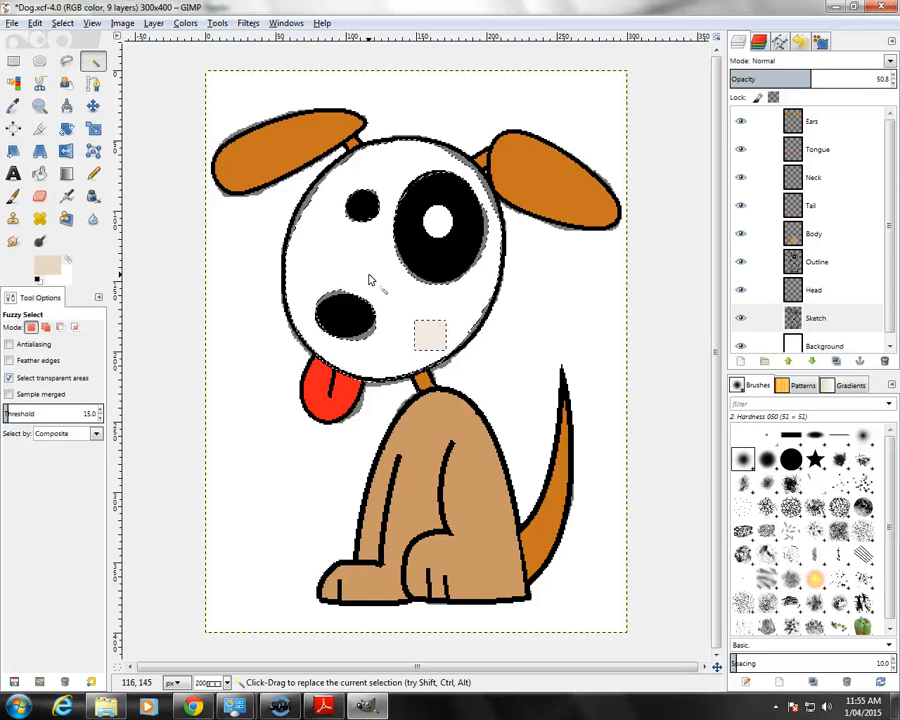
Try filling the head selection on the Head layer with the foreground beige, checking it with the Sketch layer hidden and shown.
left_click(800, 289)
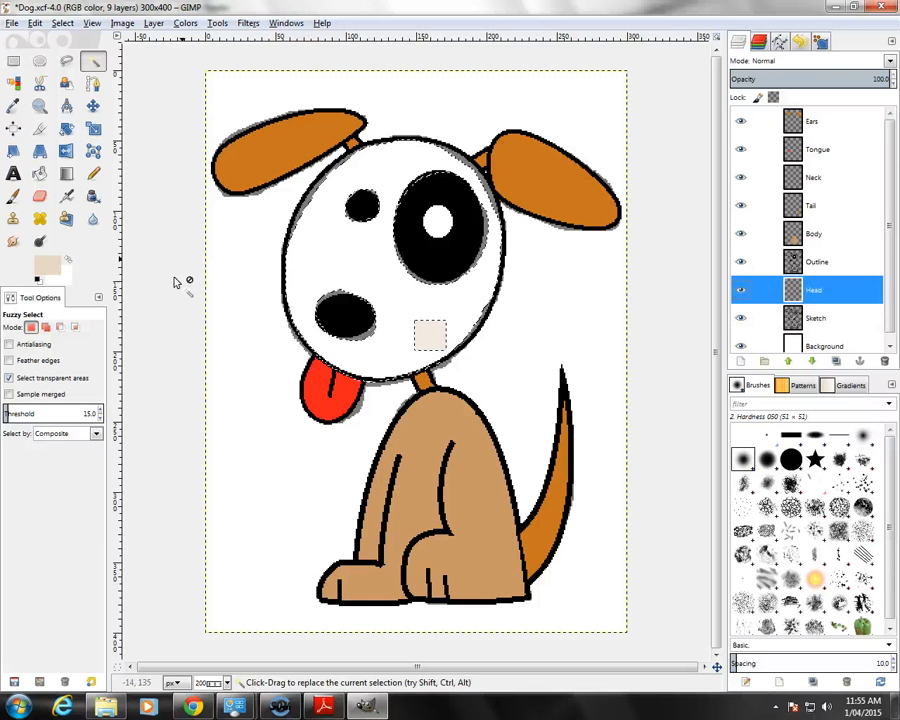
left_click_drag(52, 266, 379, 264)
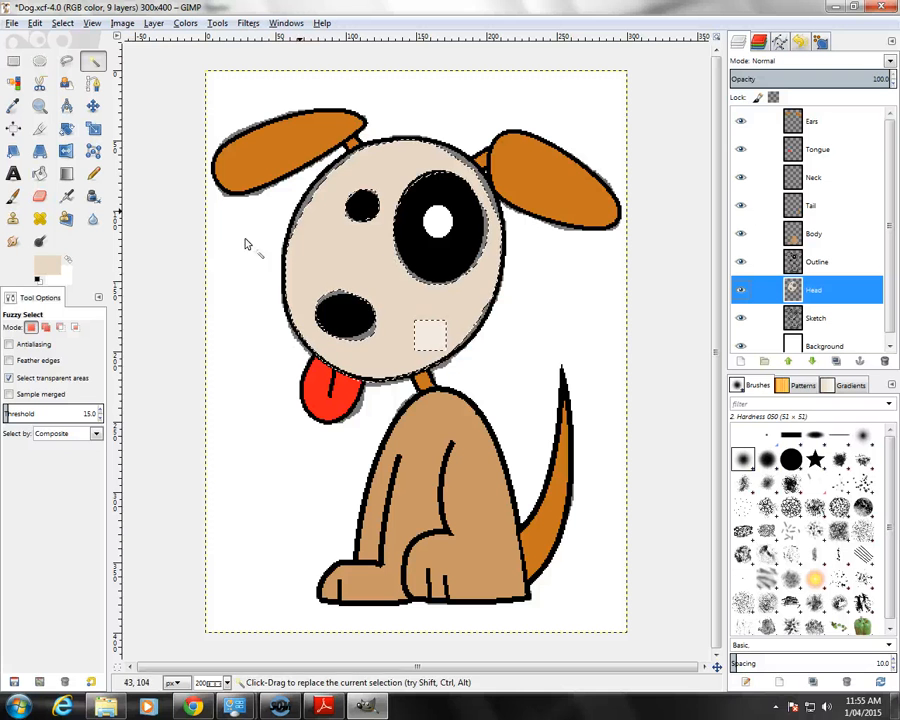
left_click(741, 318)
left_click(741, 319)
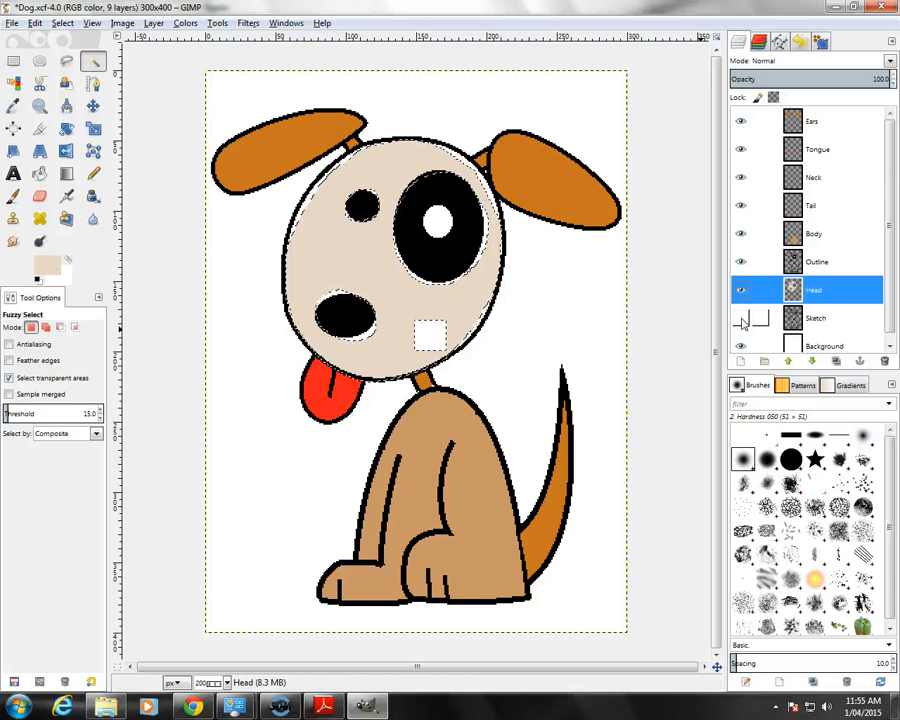
left_click(741, 319)
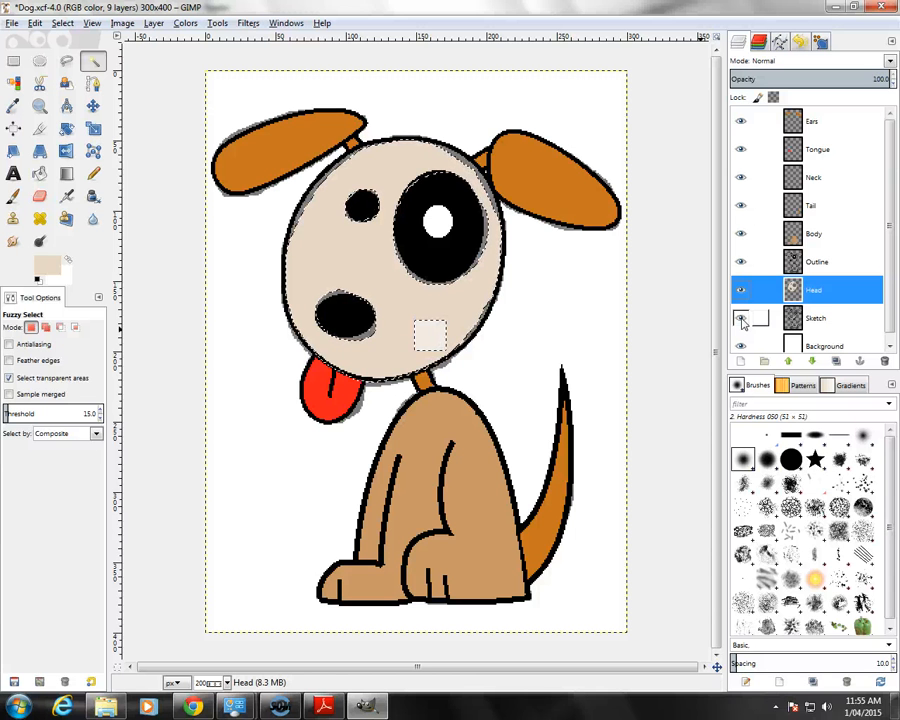
Clear the beige fill from the Head layer and deselect everything.
key("Delete")
left_click(62, 23)
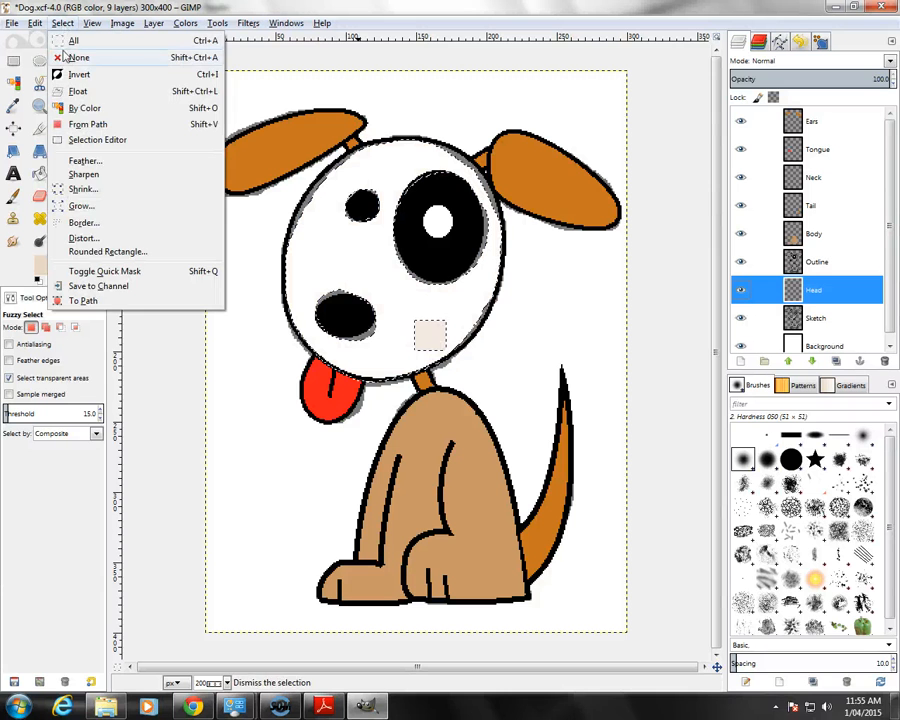
left_click(70, 57)
Fuzzy-select the dog's head interior on the Outline layer and fill it with the foreground beige on the Head layer.
left_click(795, 260)
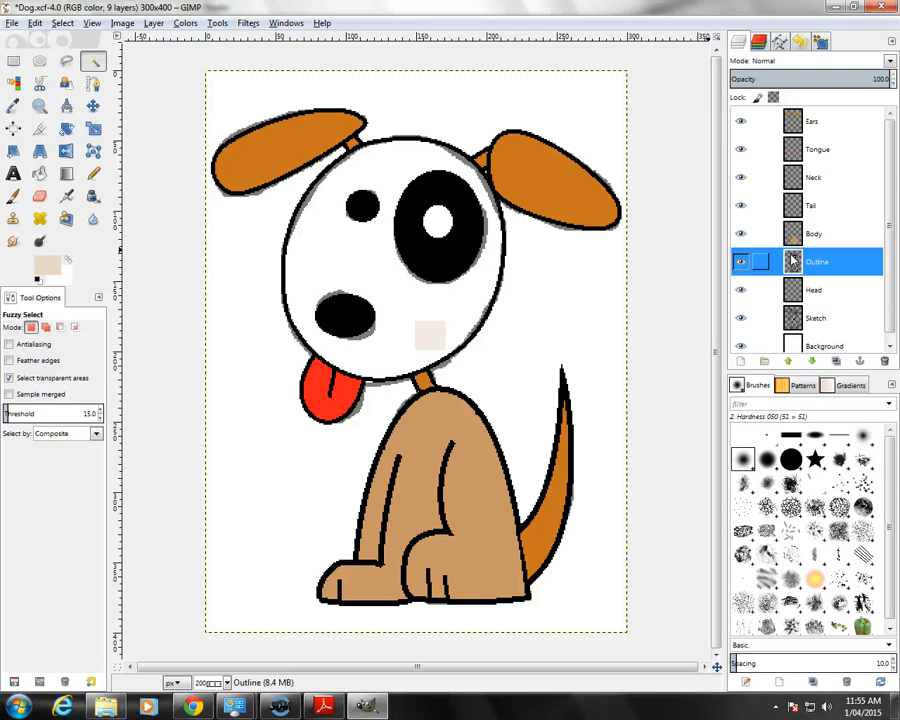
left_click(364, 259)
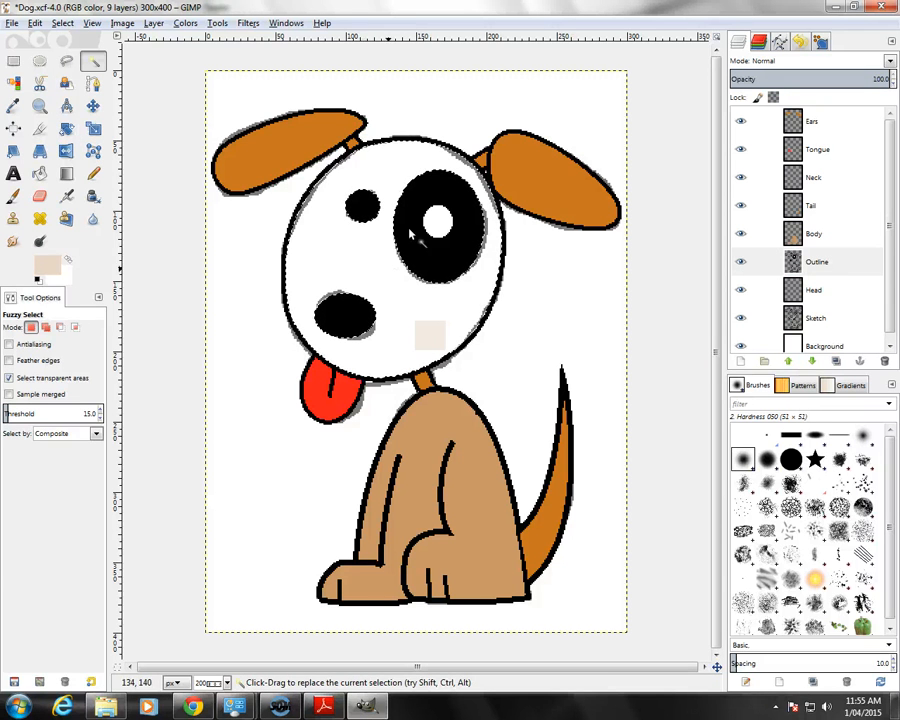
left_click(805, 290)
left_click_drag(63, 278, 375, 262)
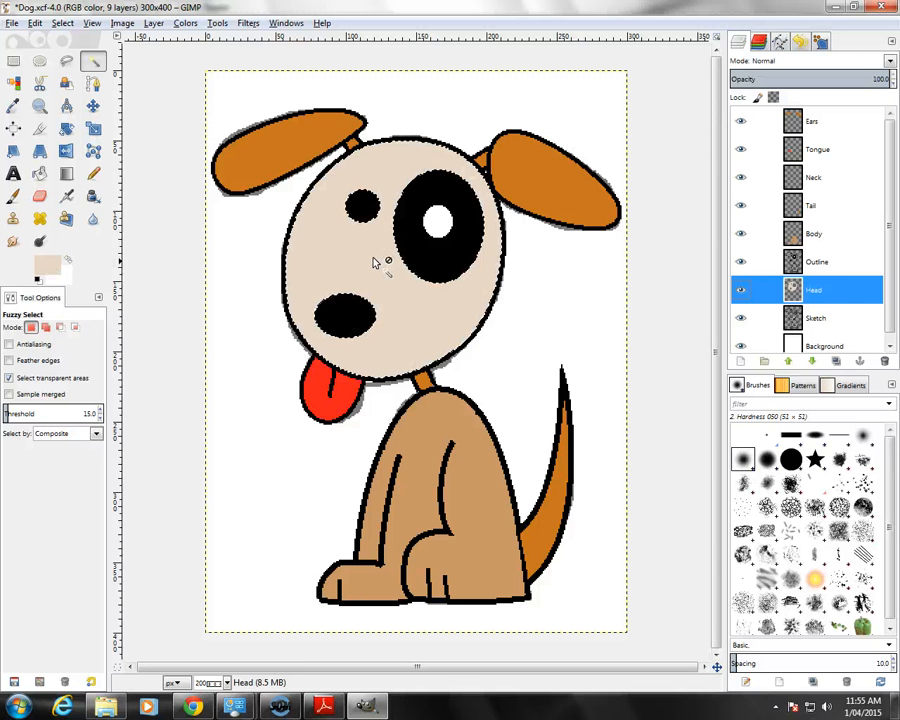
Switch to Adobe Reader and highlight the instruction to save the GIMP .xcf file.
left_click(323, 706)
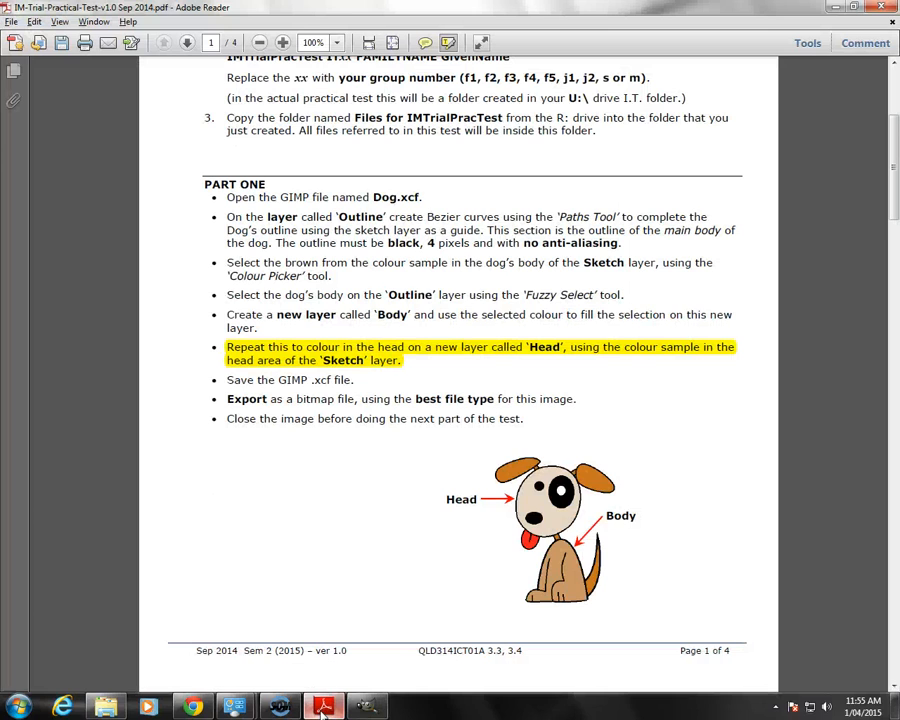
left_click(277, 362)
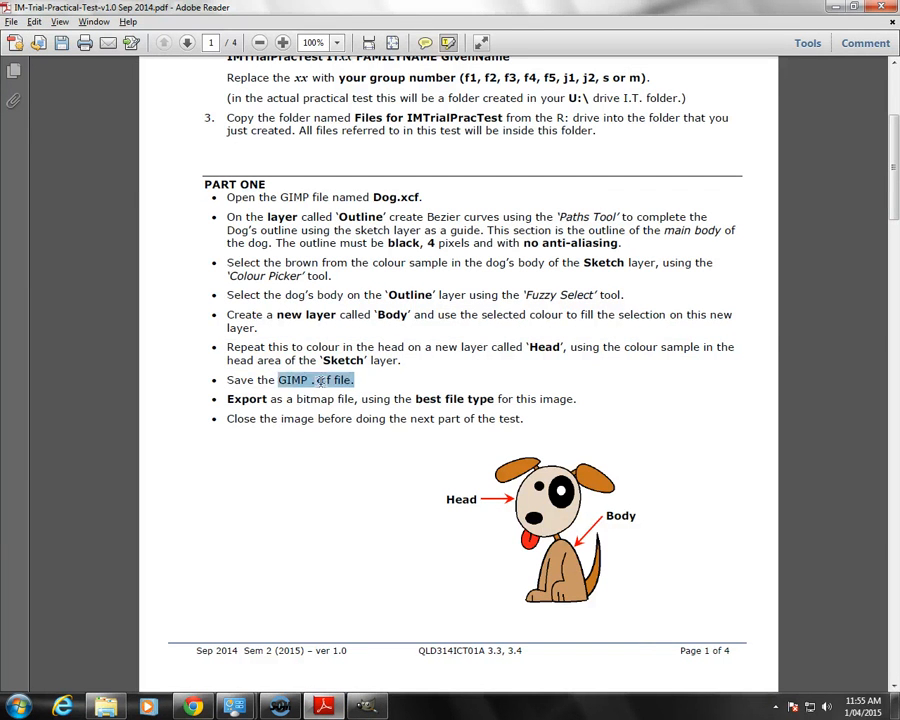
left_click_drag(320, 381, 226, 380)
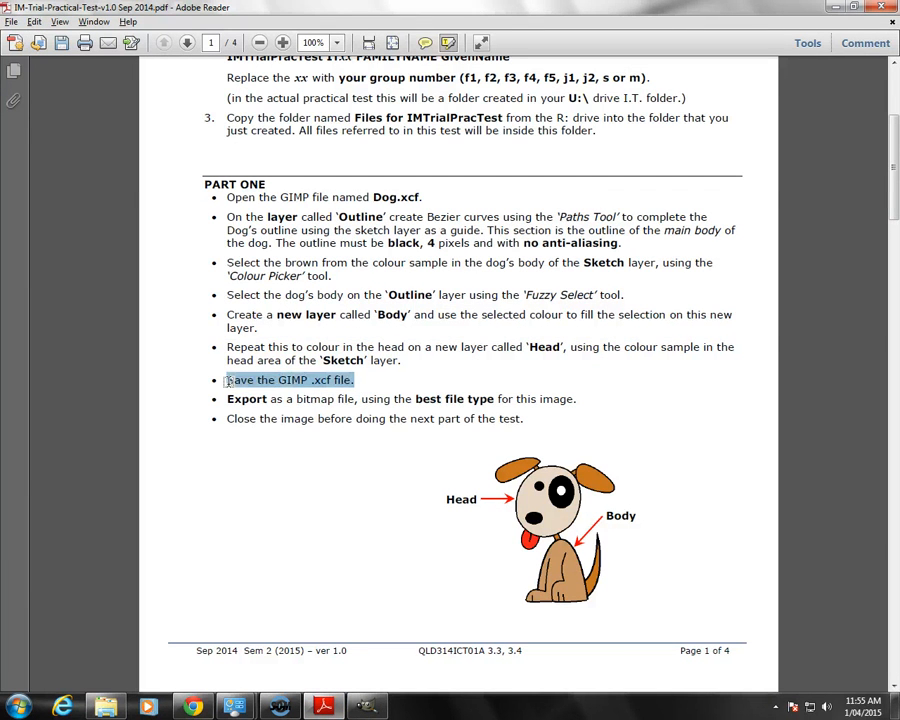
Switch back to GIMP and save the image as Dog.xcf in the student's IMTrialPracTest ITf1 folder on the Desktop.
left_click(372, 706)
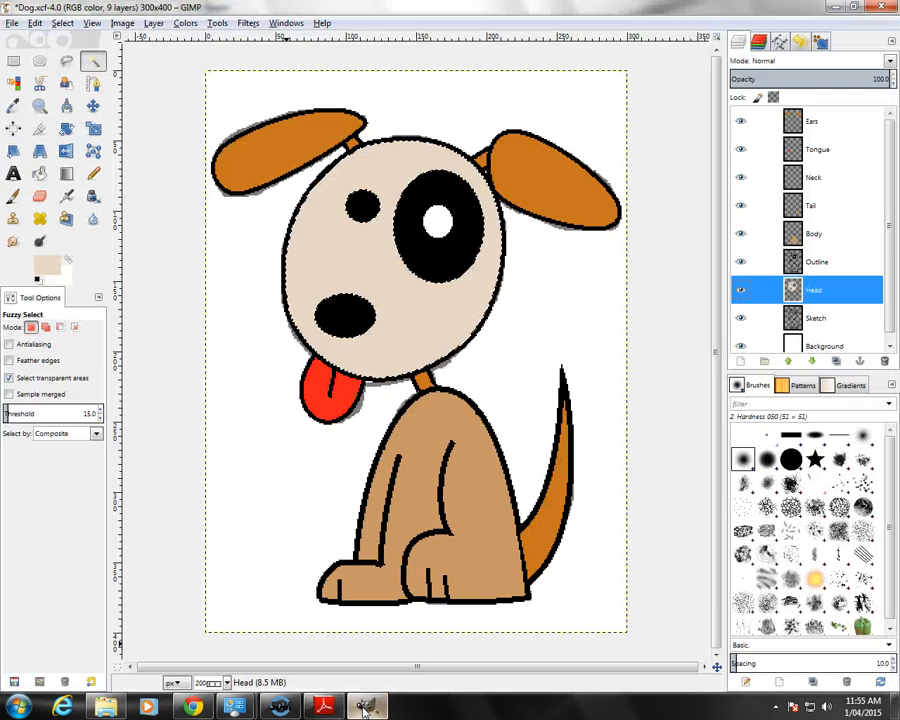
left_click(12, 23)
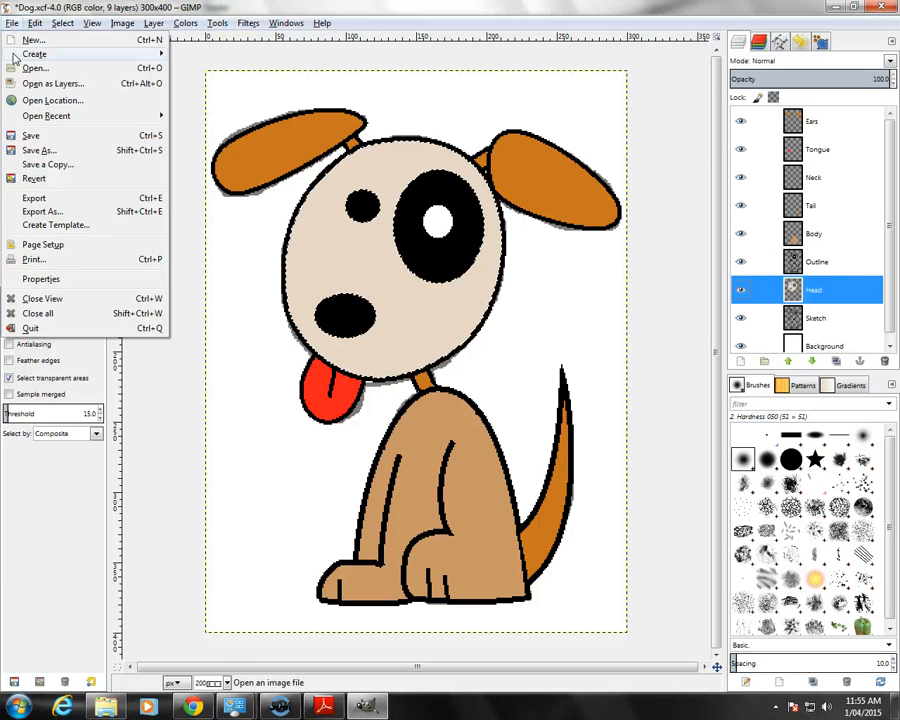
left_click(38, 150)
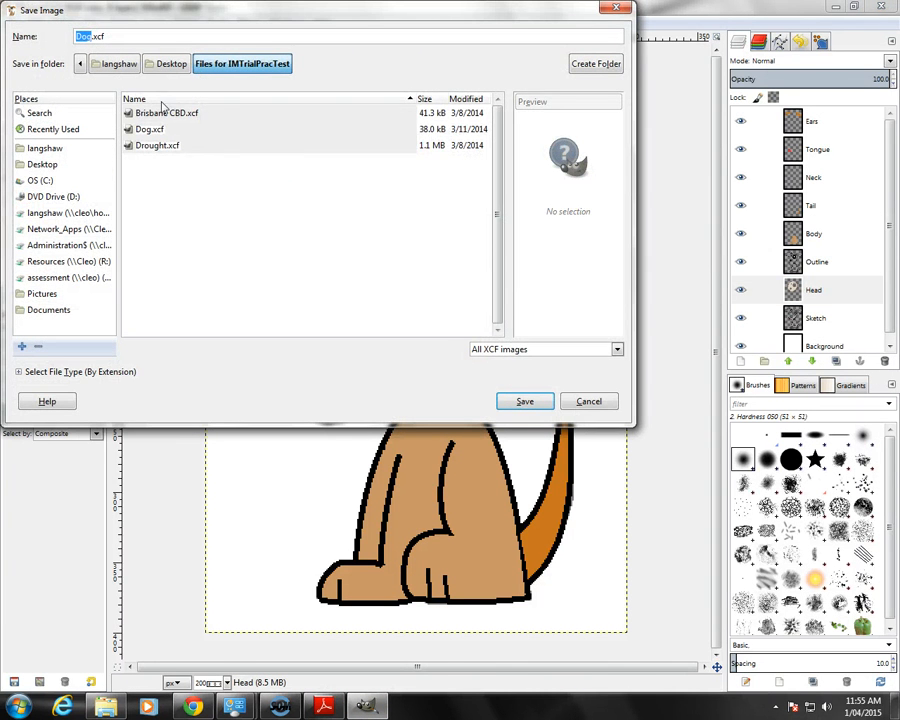
left_click(166, 64)
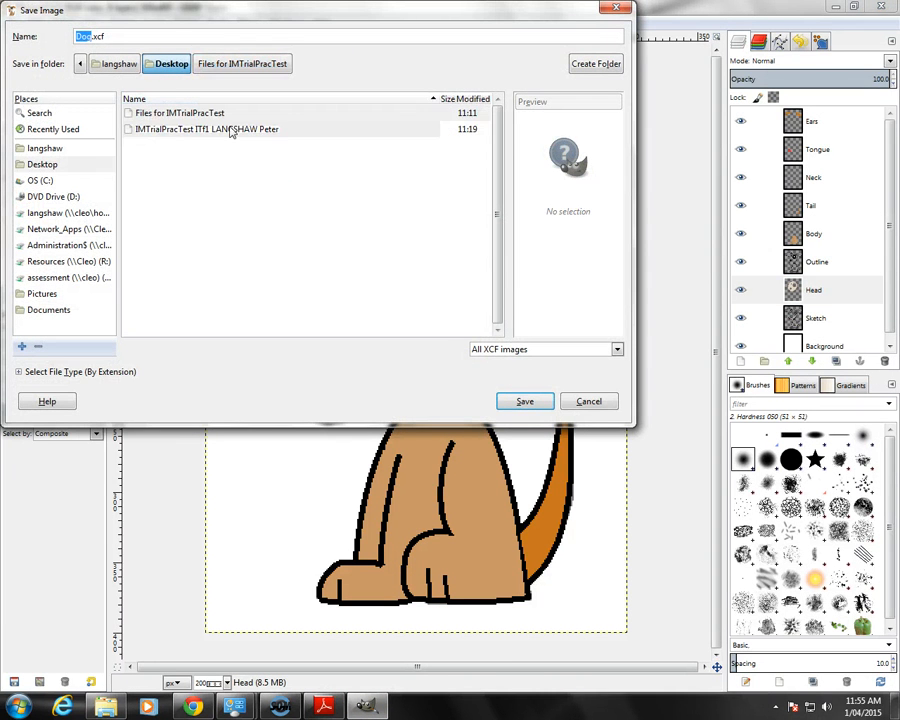
double_click(183, 130)
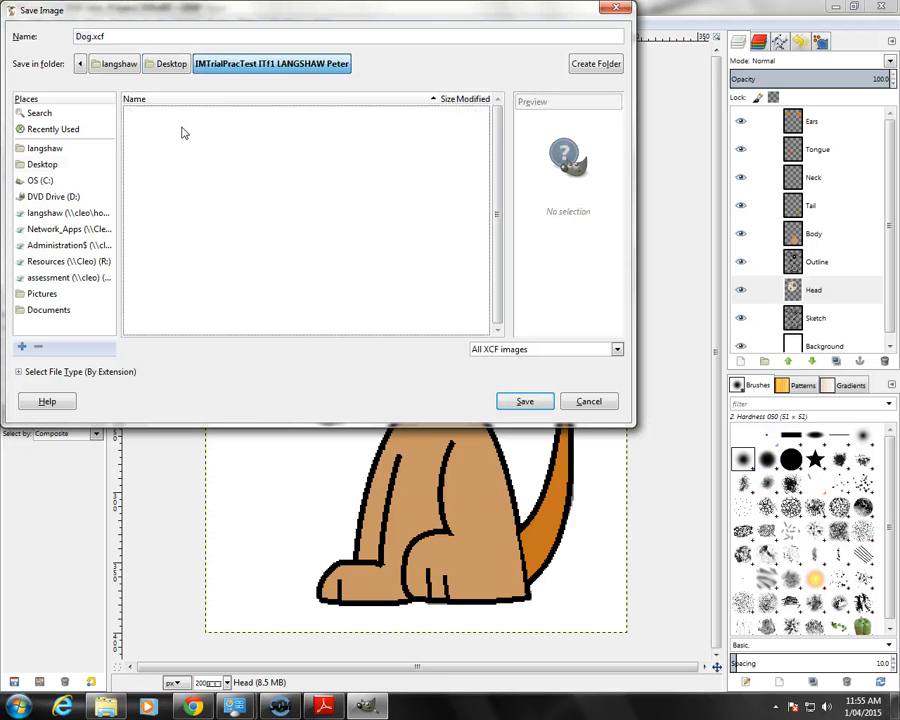
left_click(522, 402)
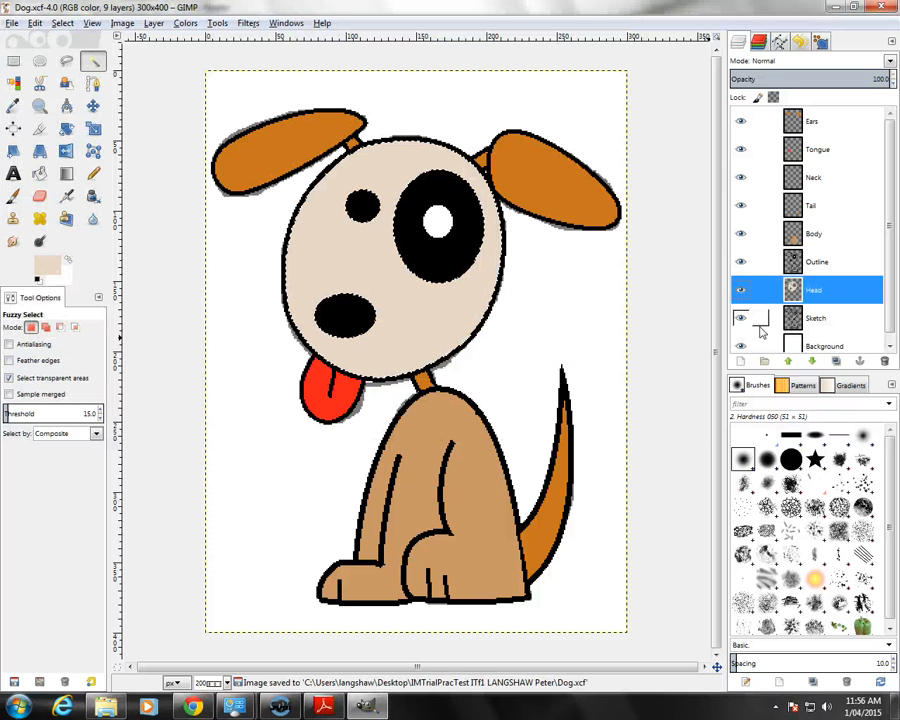
Switch to Adobe Reader and highlight the instruction to export a bitmap using the best file type.
left_click(323, 706)
left_click(360, 467)
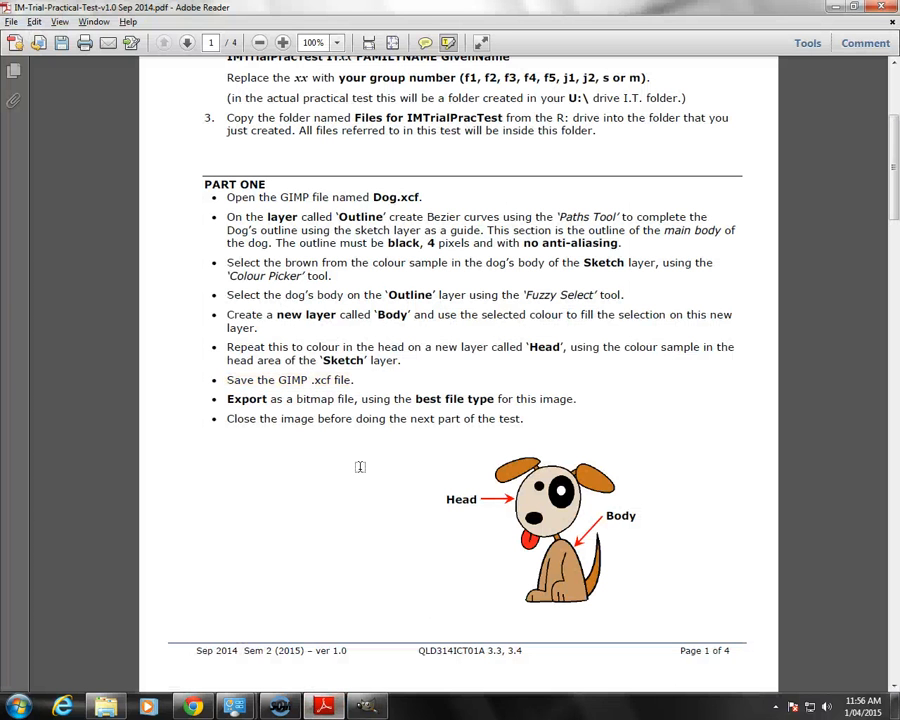
left_click_drag(578, 401, 245, 404)
Return to GIMP, hide the Sketch layer and remove the selection around the head.
left_click(368, 706)
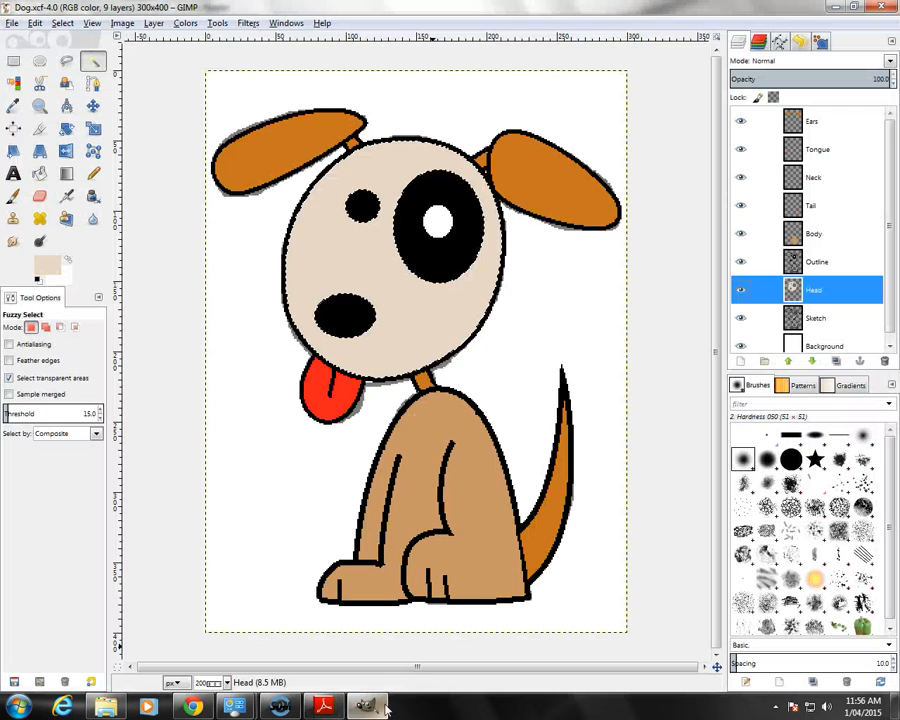
left_click(741, 318)
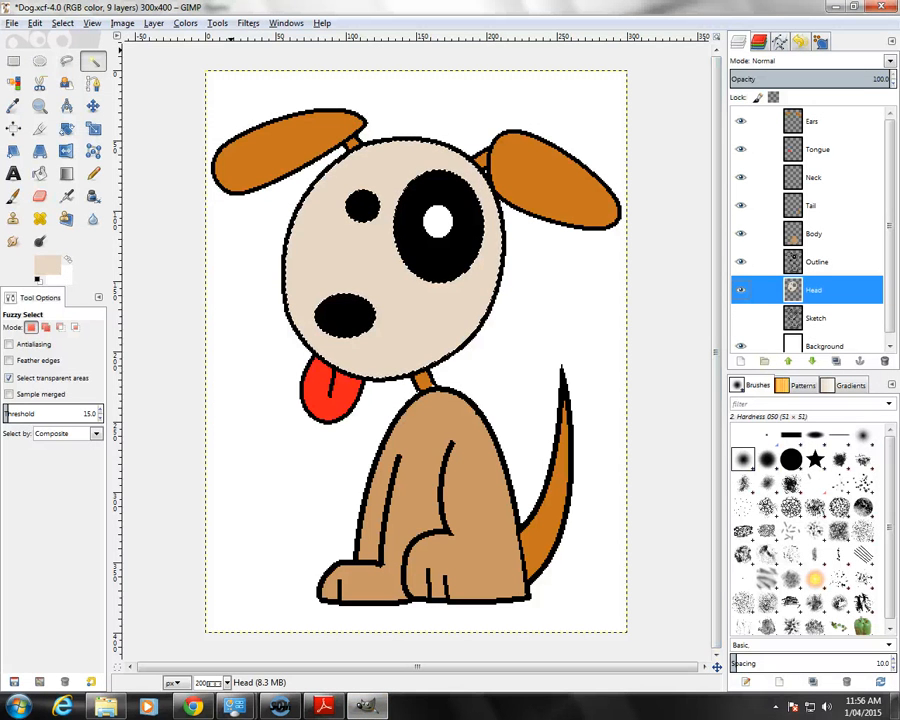
left_click(64, 24)
left_click(62, 58)
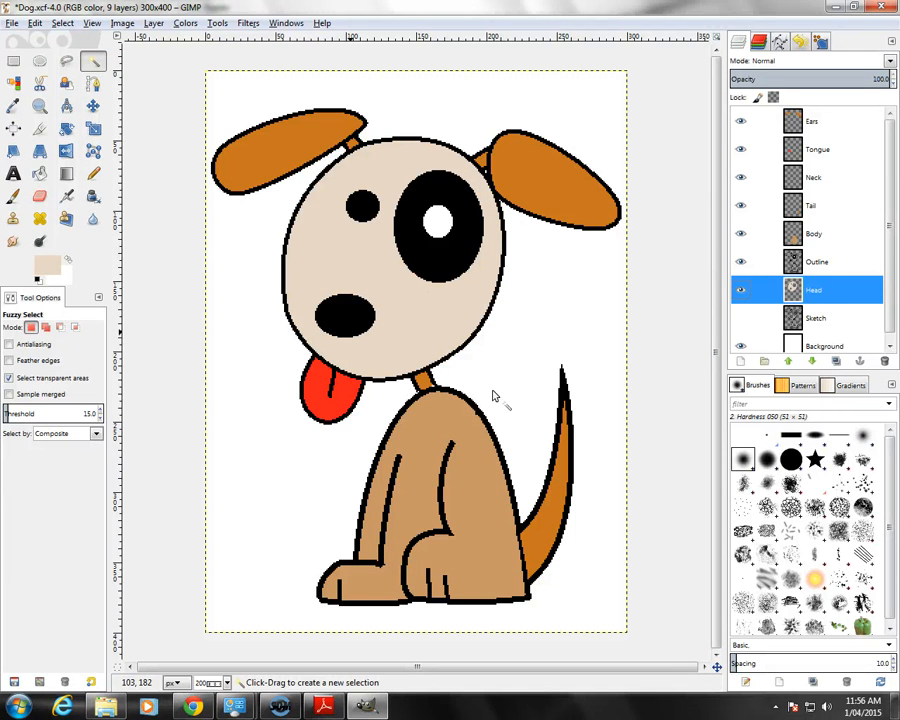
Export the image as a JPEG named Dog.jpg in the student's test folder, keeping the default JPEG options.
key("minus")
key("minus")
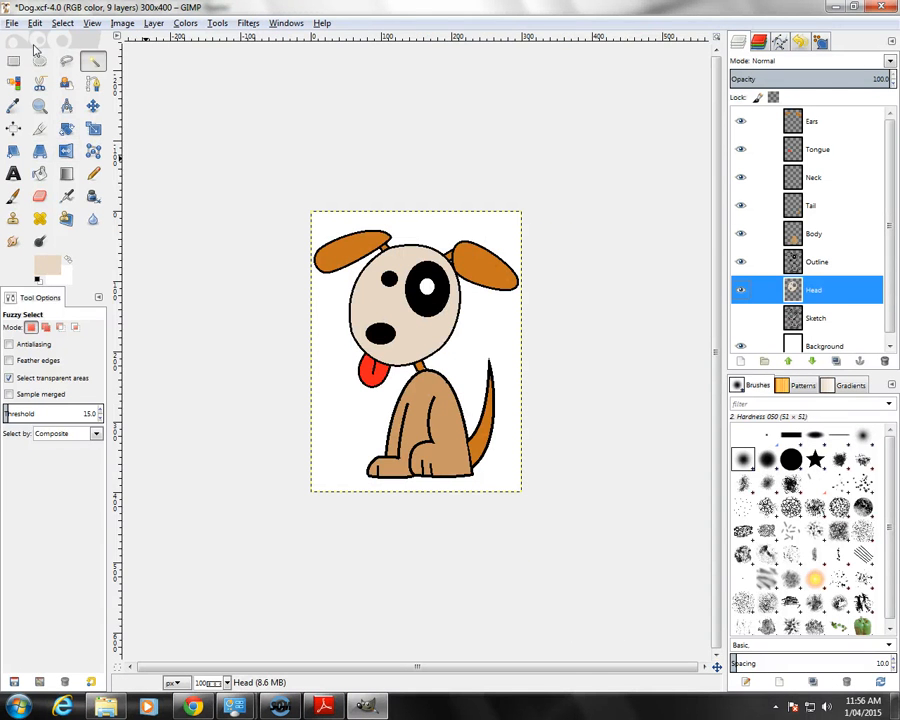
left_click(10, 23)
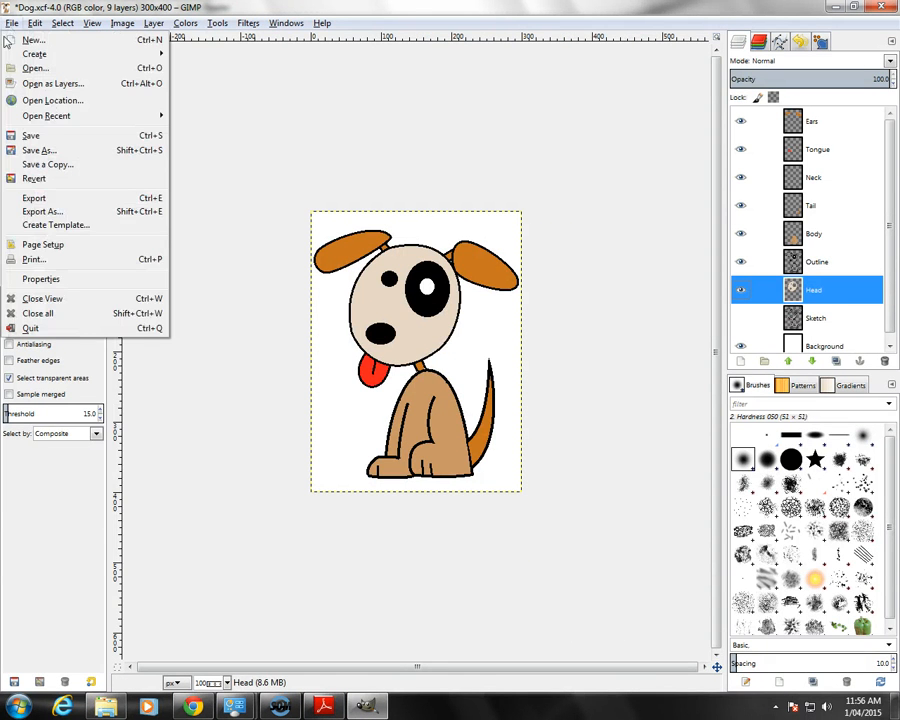
left_click(28, 214)
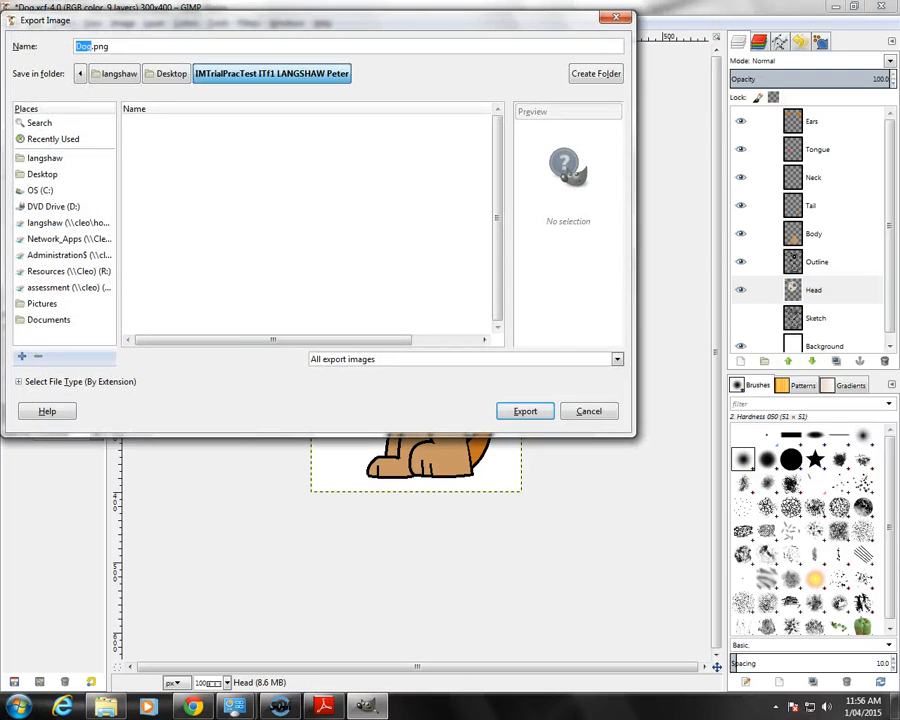
left_click(332, 360)
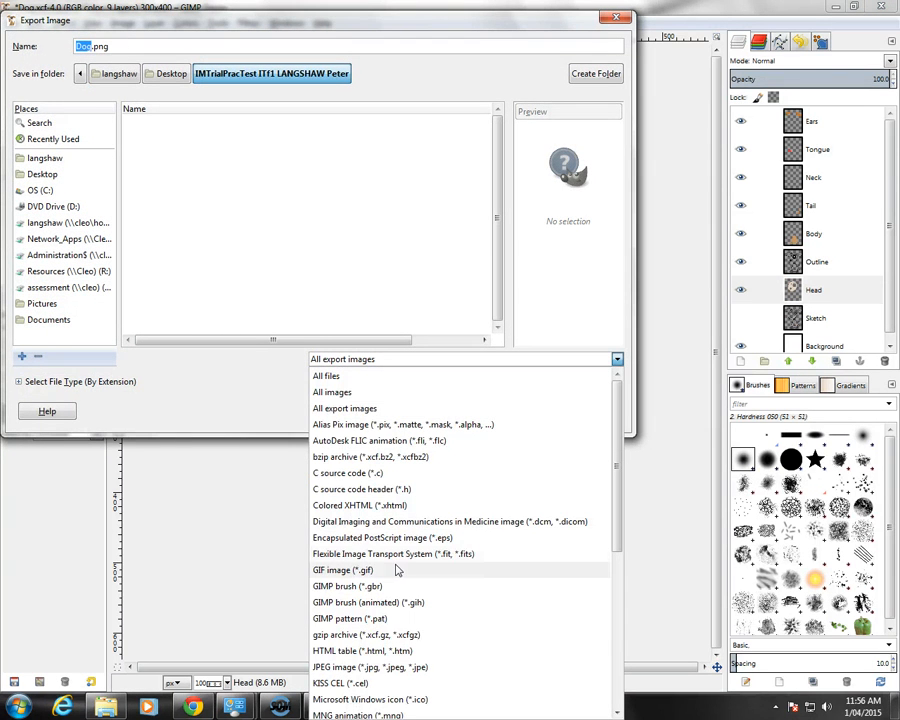
left_click(370, 667)
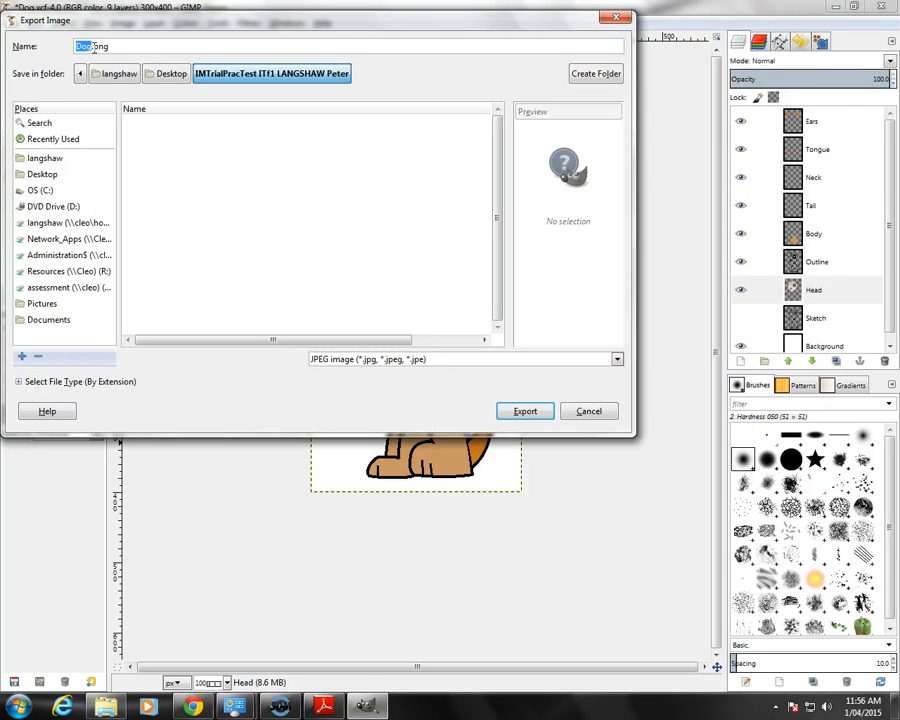
left_click_drag(93, 46, 160, 47)
type("jp")
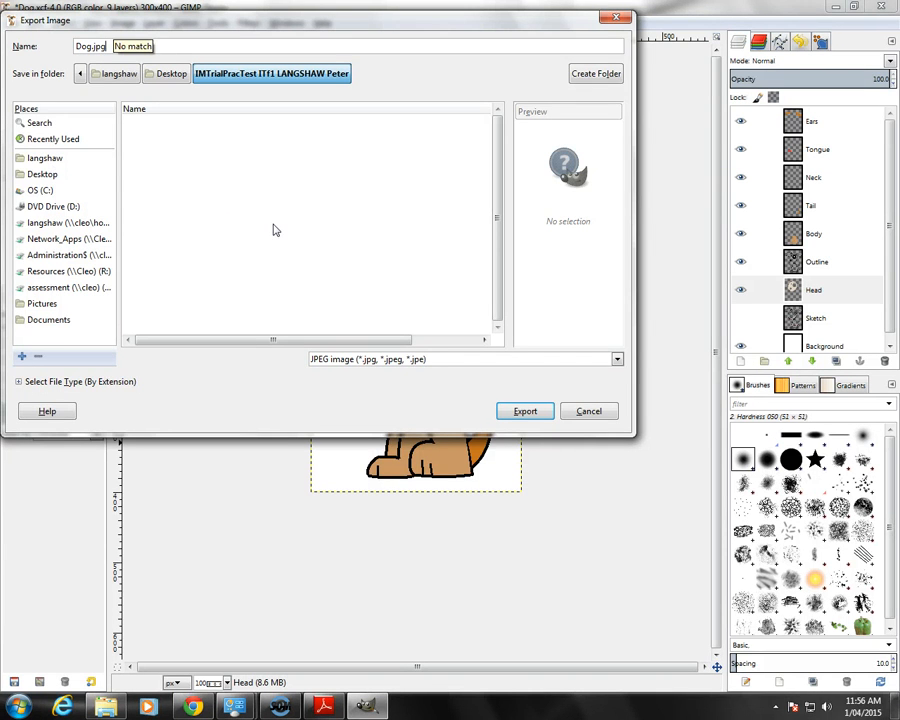
left_click(518, 411)
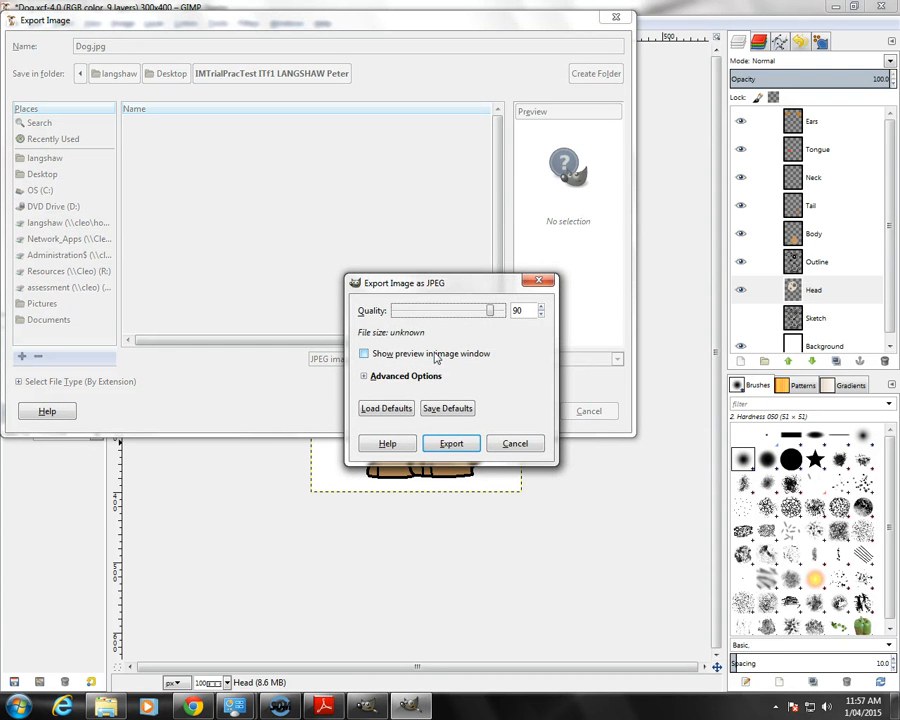
left_click(365, 377)
left_click(366, 377)
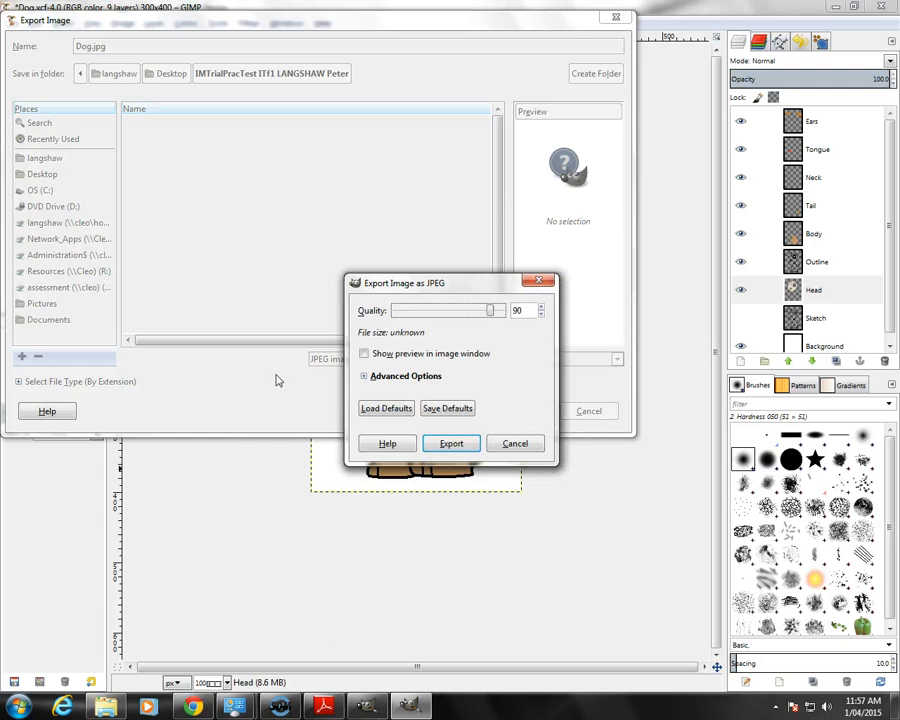
left_click(452, 440)
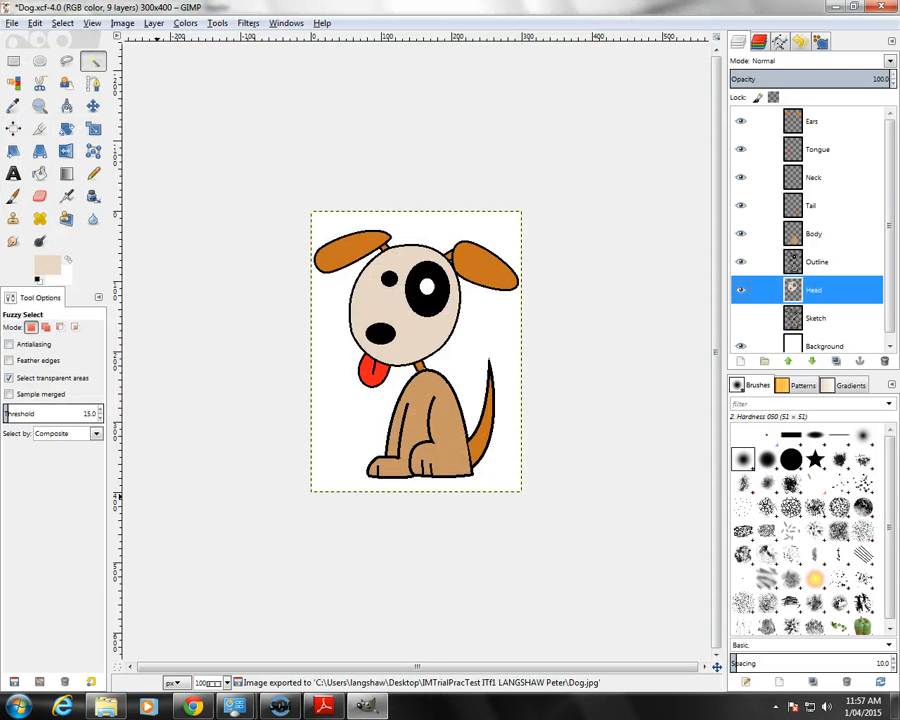
Minimise the open windows and open the student's IMTrialPracTest folder on the Desktop to check the saved and exported Dog files.
left_click(105, 706)
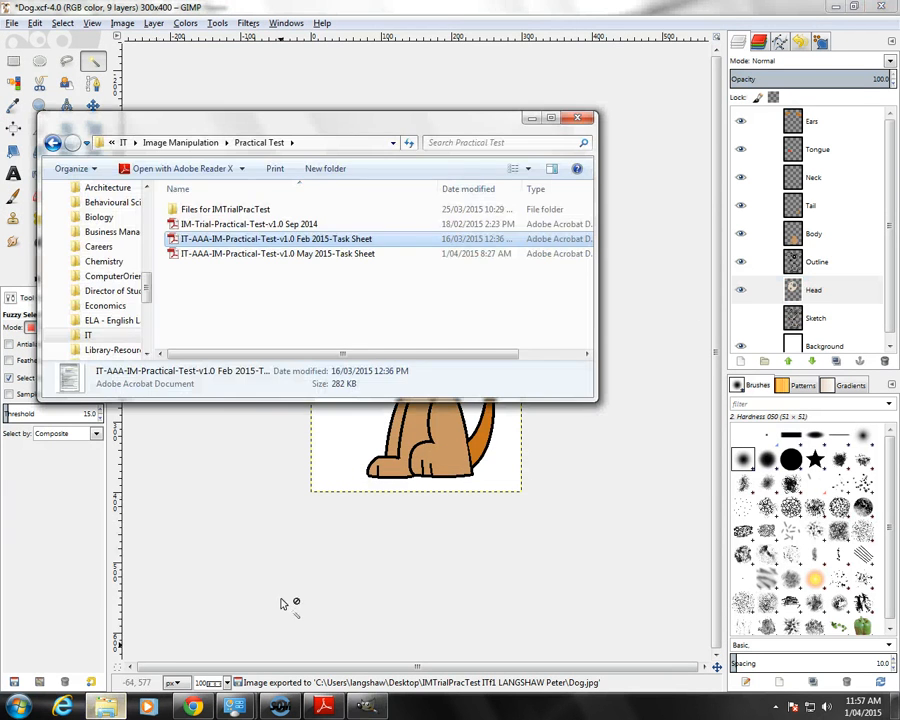
left_click(836, 6)
left_click(836, 6)
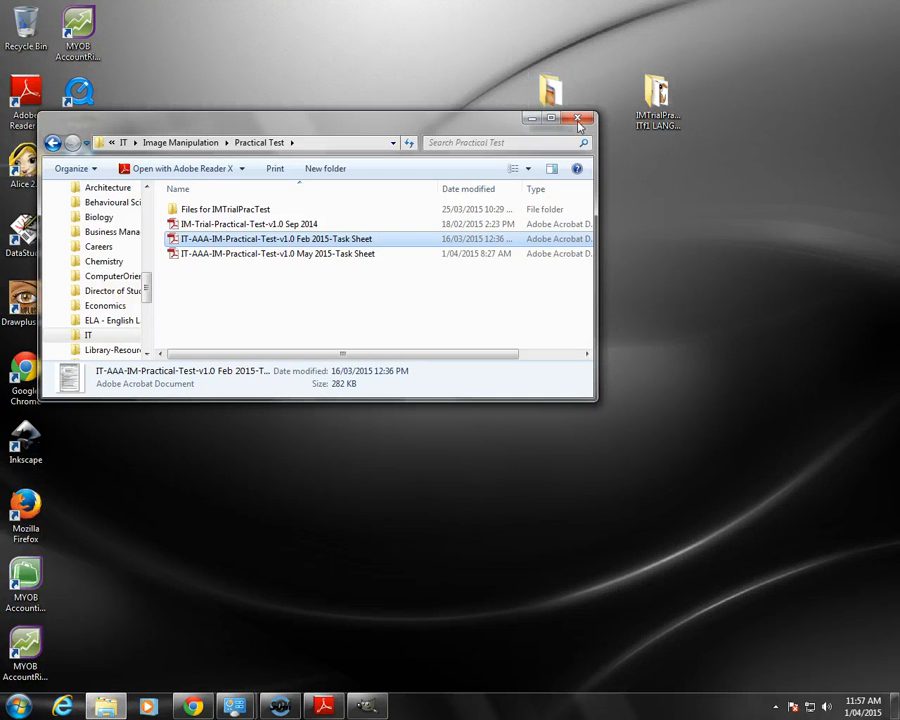
left_click(531, 118)
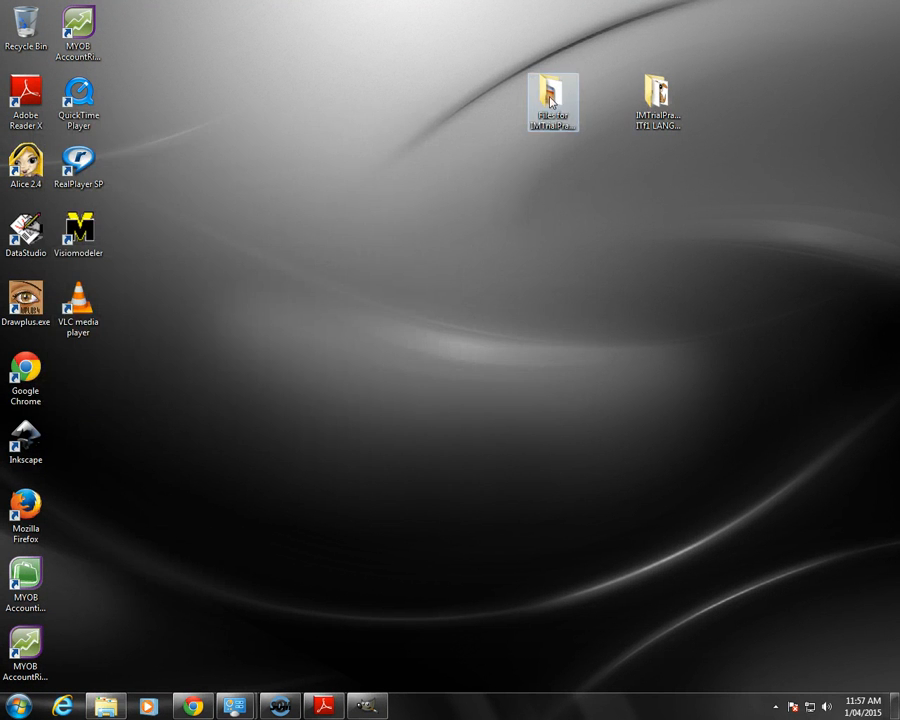
double_click(668, 100)
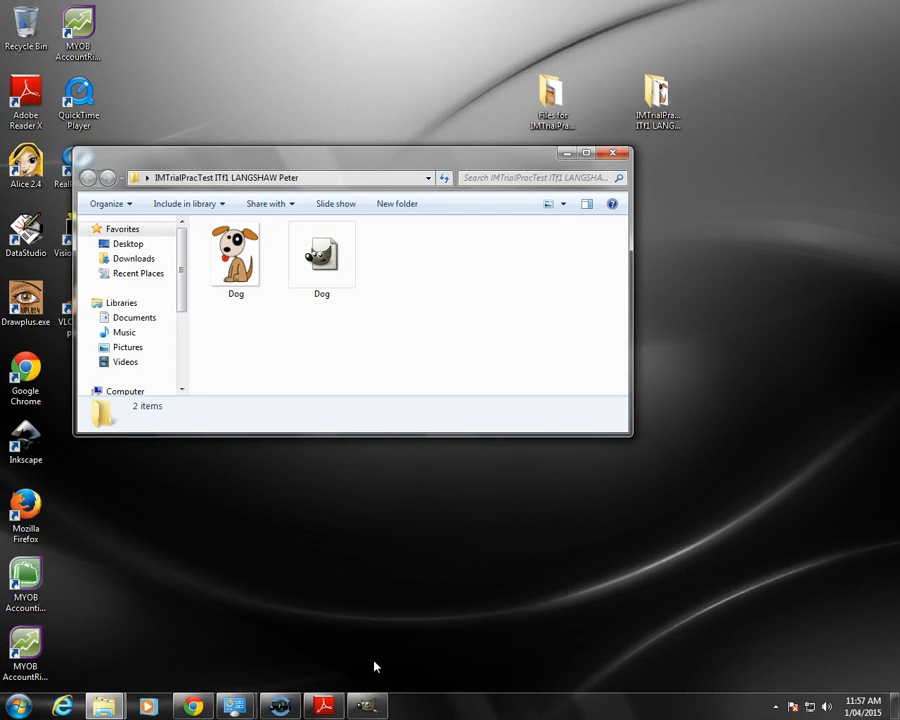
Check the closing instruction in Adobe Reader, then close Dog.xcf in GIMP and save its changes.
left_click(325, 706)
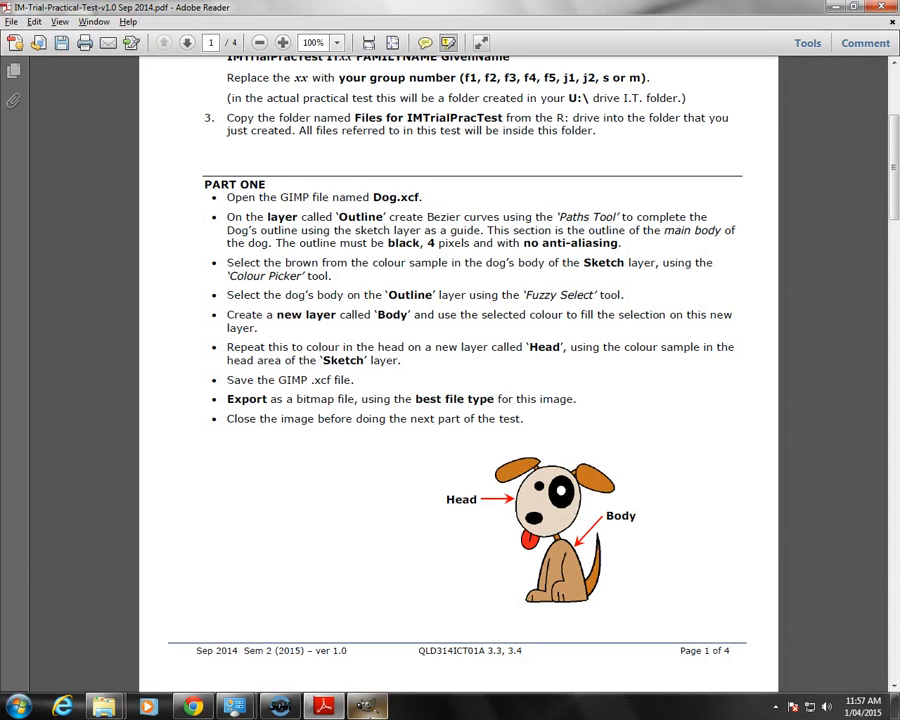
left_click(366, 706)
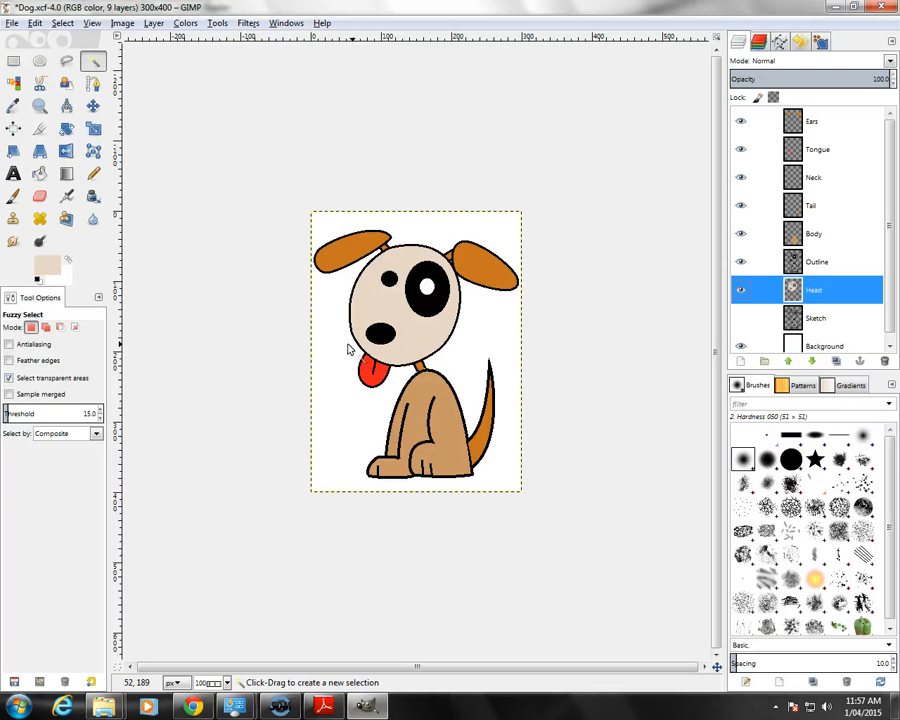
left_click(12, 22)
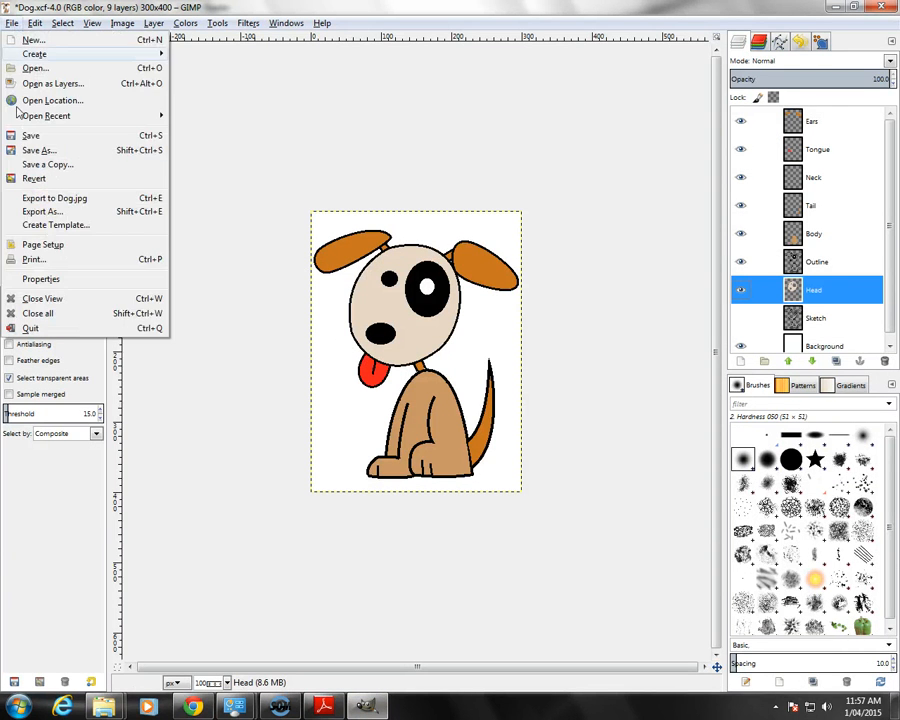
left_click(38, 299)
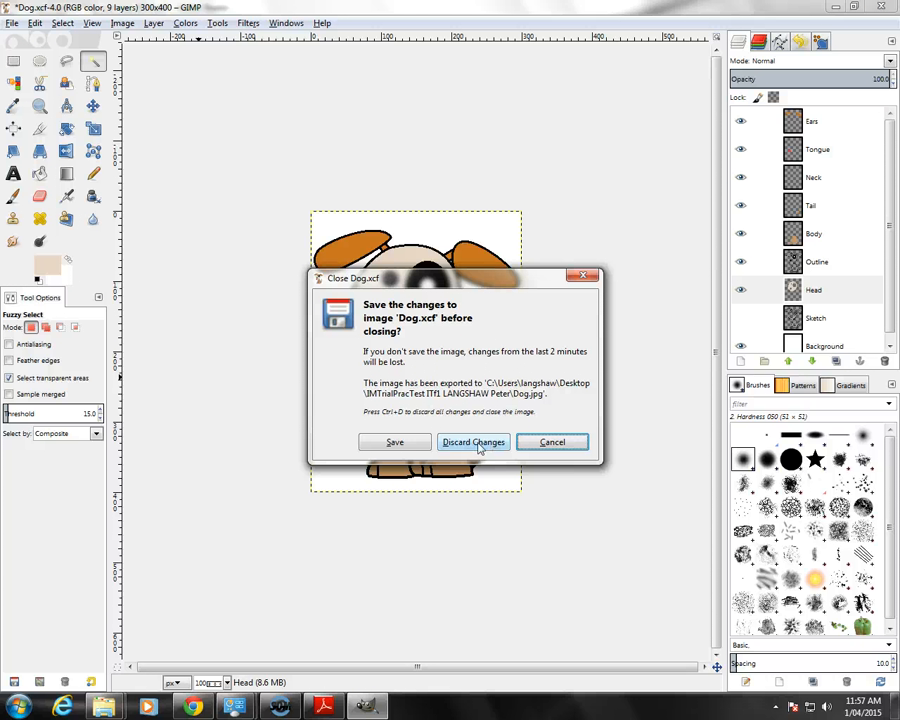
left_click(395, 443)
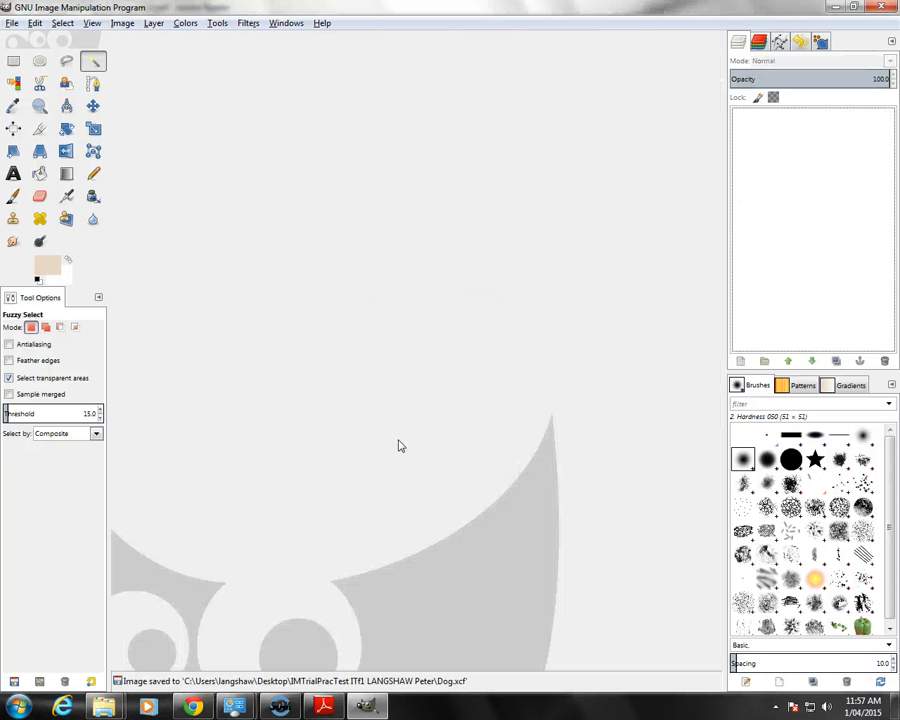